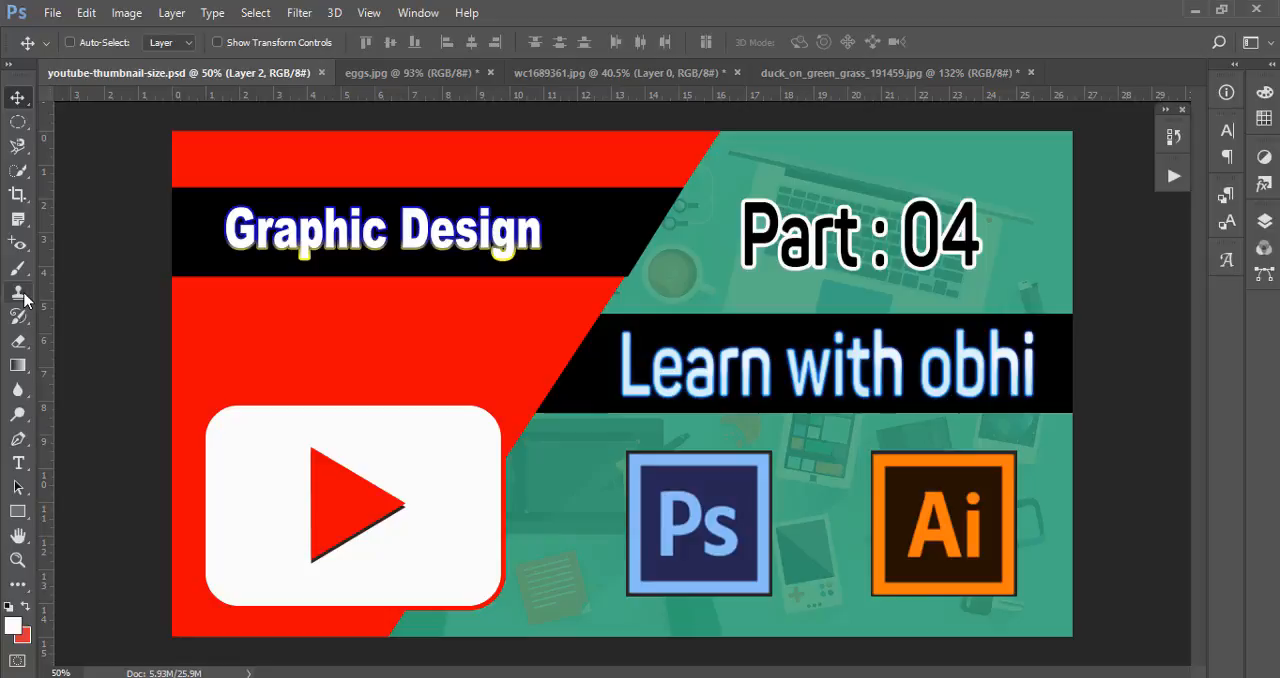
{"action": "left_click", "coordinate": [24, 295]}
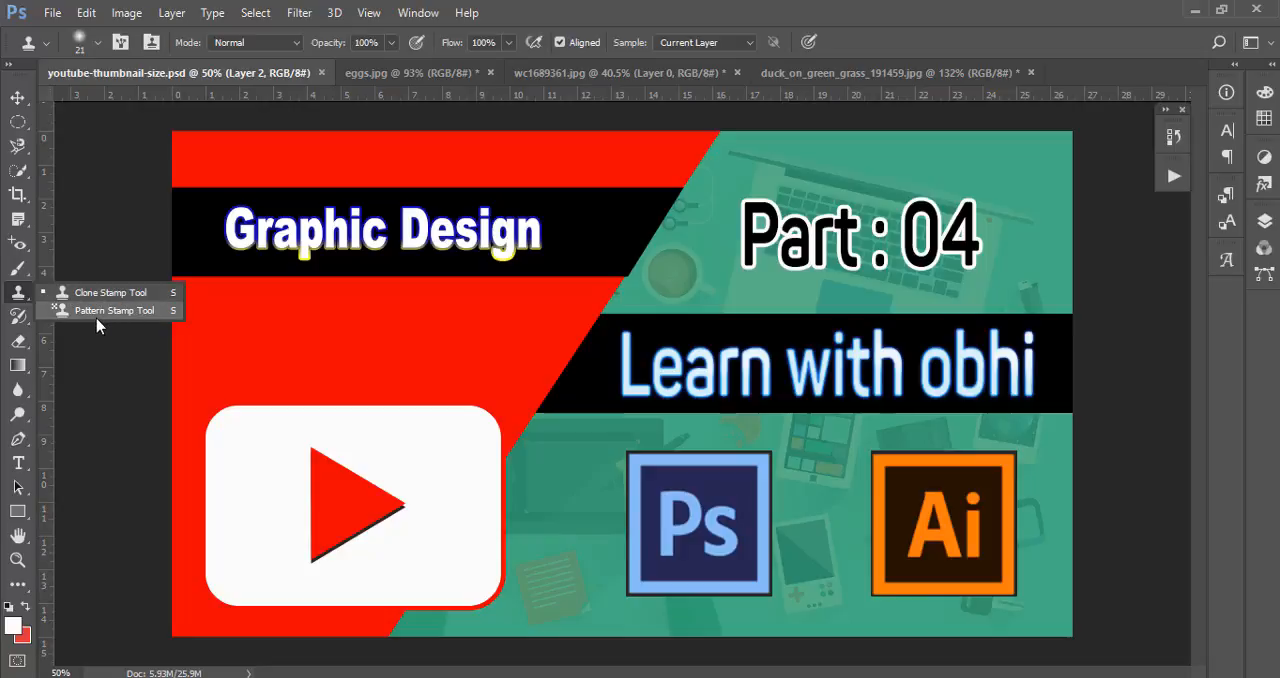
{"action": "left_click", "coordinate": [18, 318]}
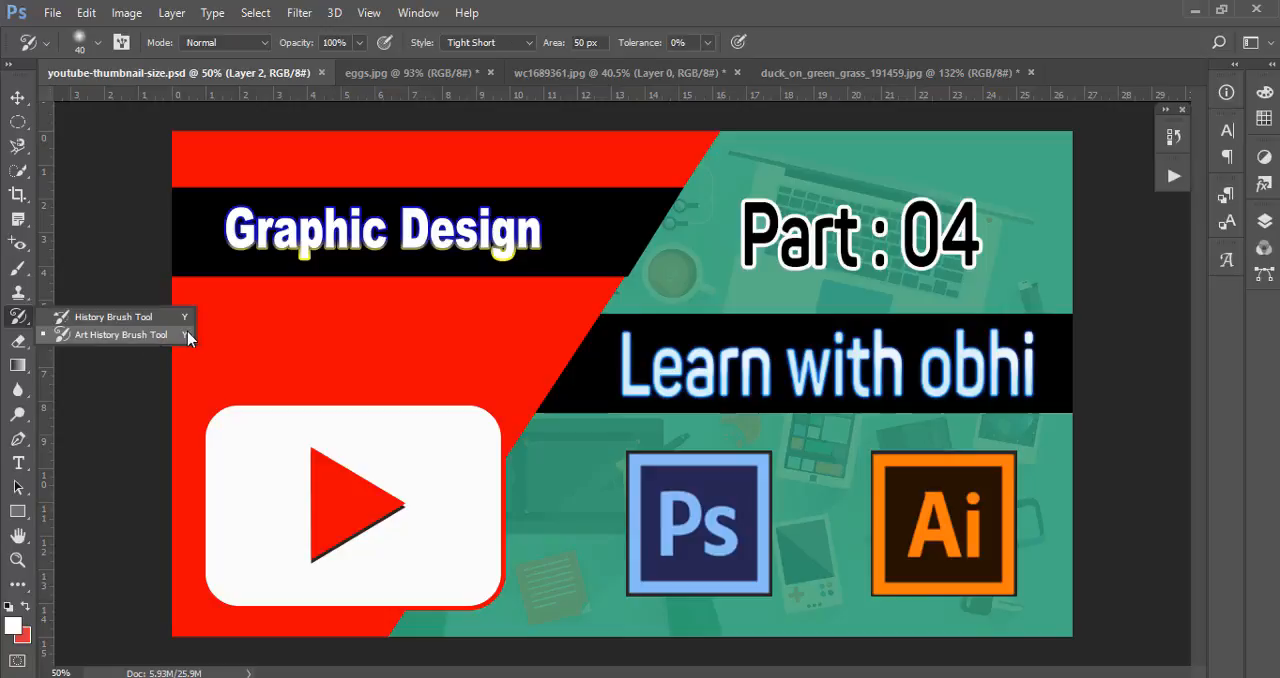
{"action": "left_click", "coordinate": [18, 98]}
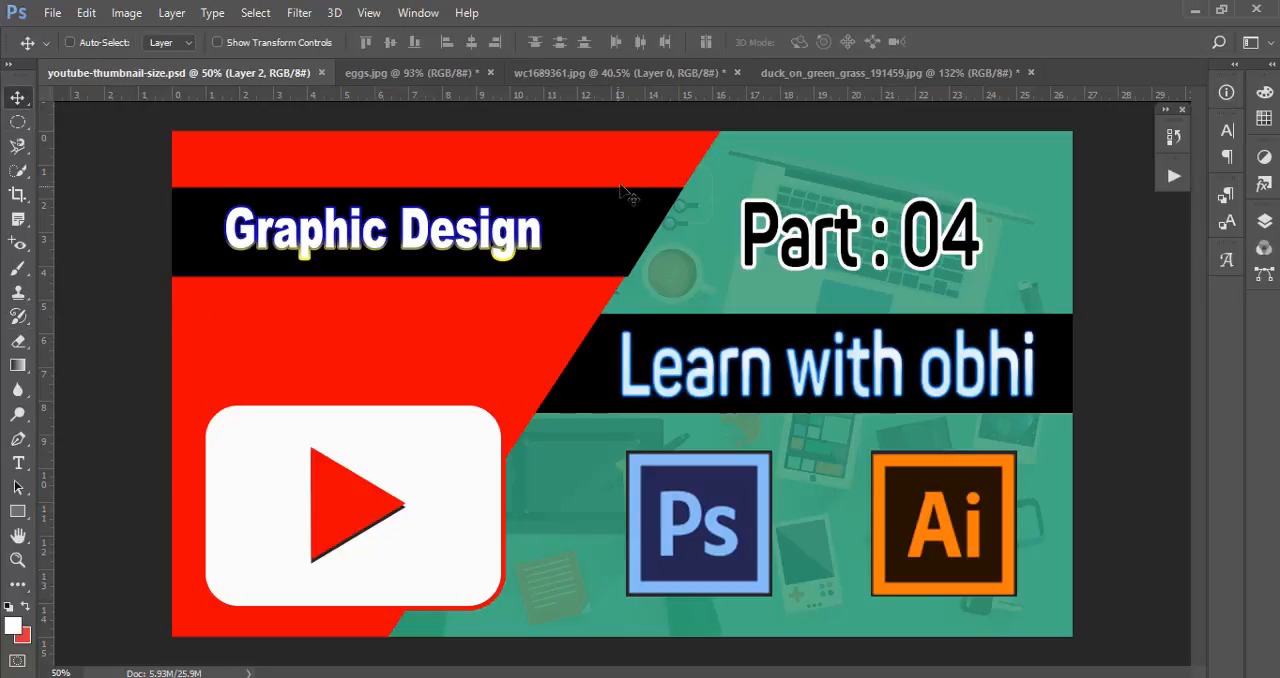
Restore the portrait image wc1689361.jpg to its Open history state and desaturate it
{"action": "left_click", "coordinate": [605, 78]}
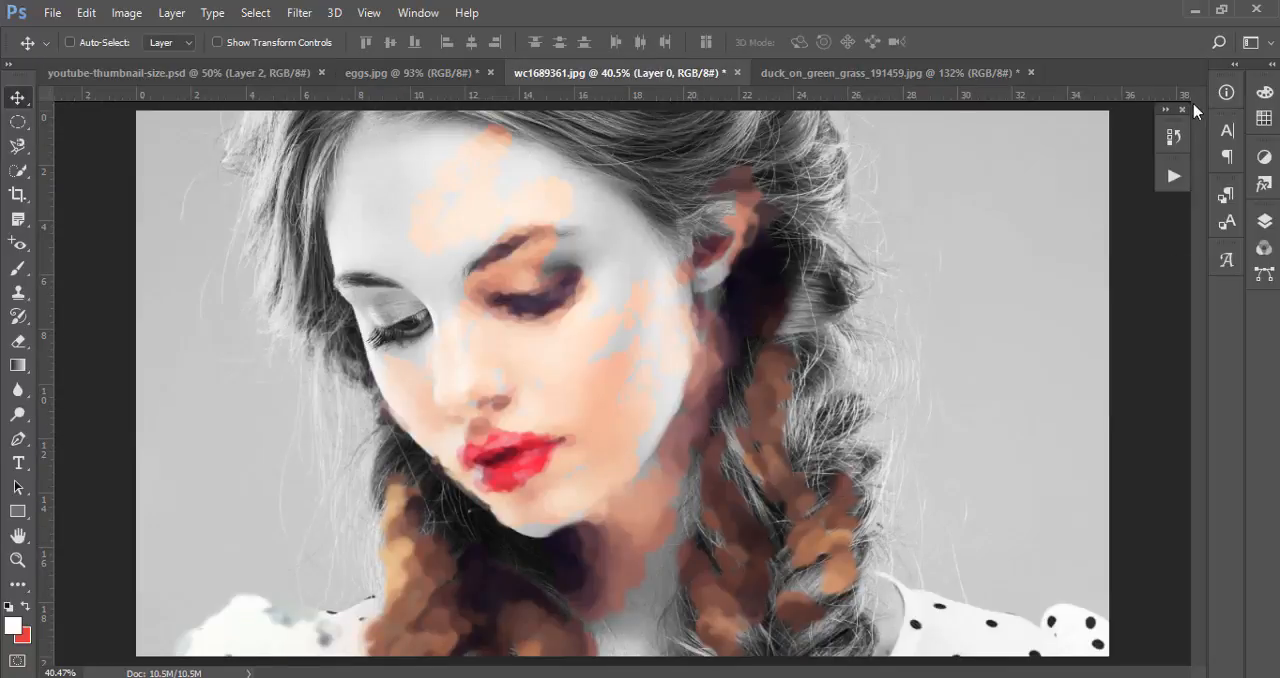
{"action": "left_click", "coordinate": [1226, 92]}
{"action": "left_click", "coordinate": [1226, 96]}
{"action": "left_click", "coordinate": [1173, 136]}
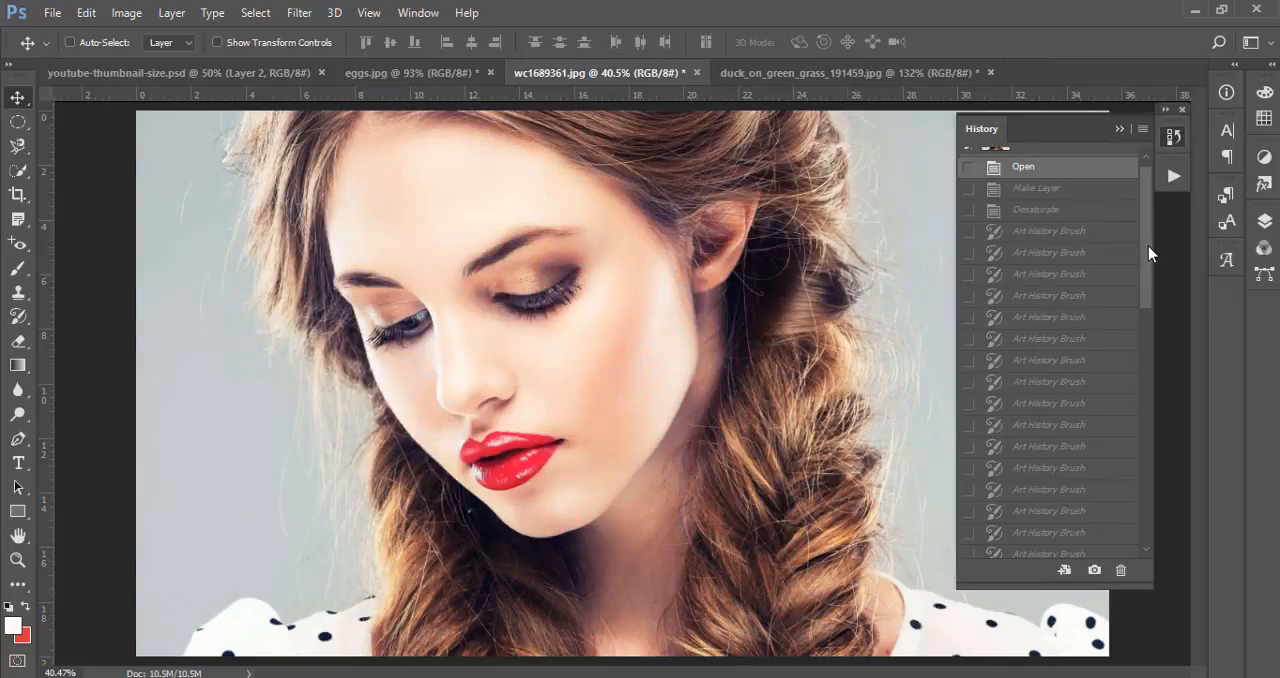
{"action": "left_click_drag", "start_coordinate": [1148, 246], "coordinate": [1138, 127]}
{"action": "left_click", "coordinate": [1120, 130]}
{"action": "scroll", "coordinate": [640, 265], "scroll_direction": "down", "scroll_amount": 3}
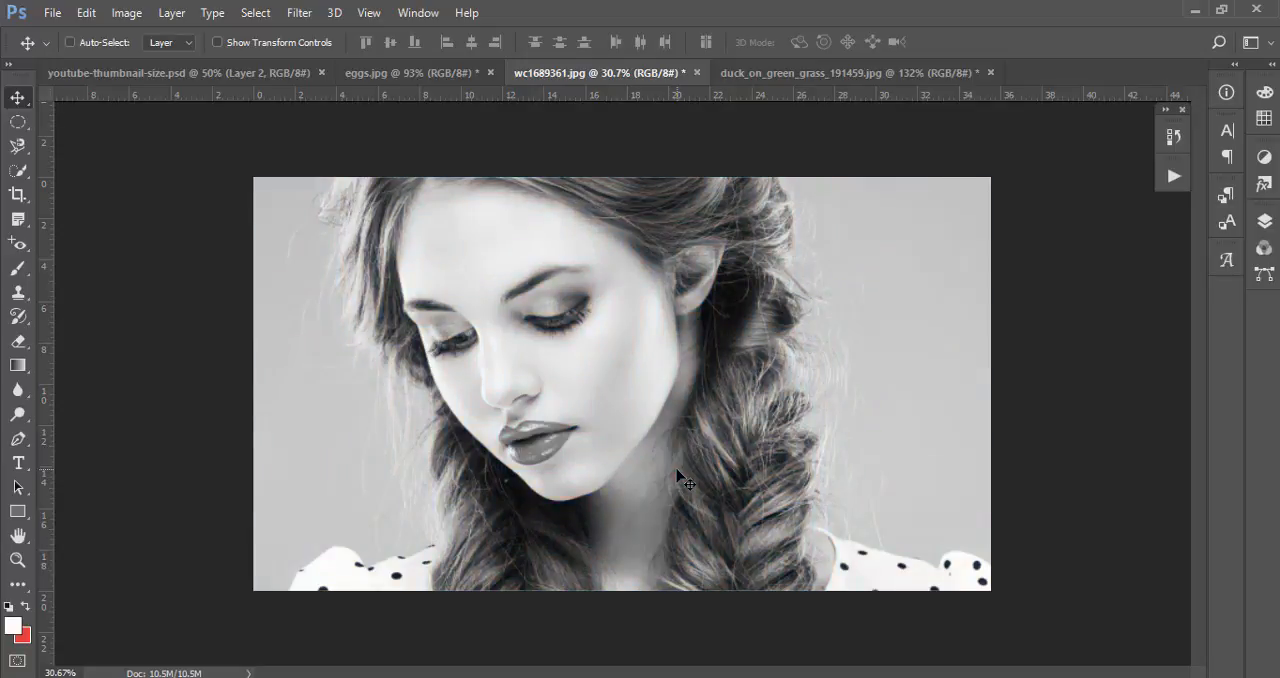
Convert the desaturated portrait's Background into an ordinary layer named Layer 0
{"action": "left_click", "coordinate": [1265, 222]}
{"action": "double_click", "coordinate": [1143, 322]}
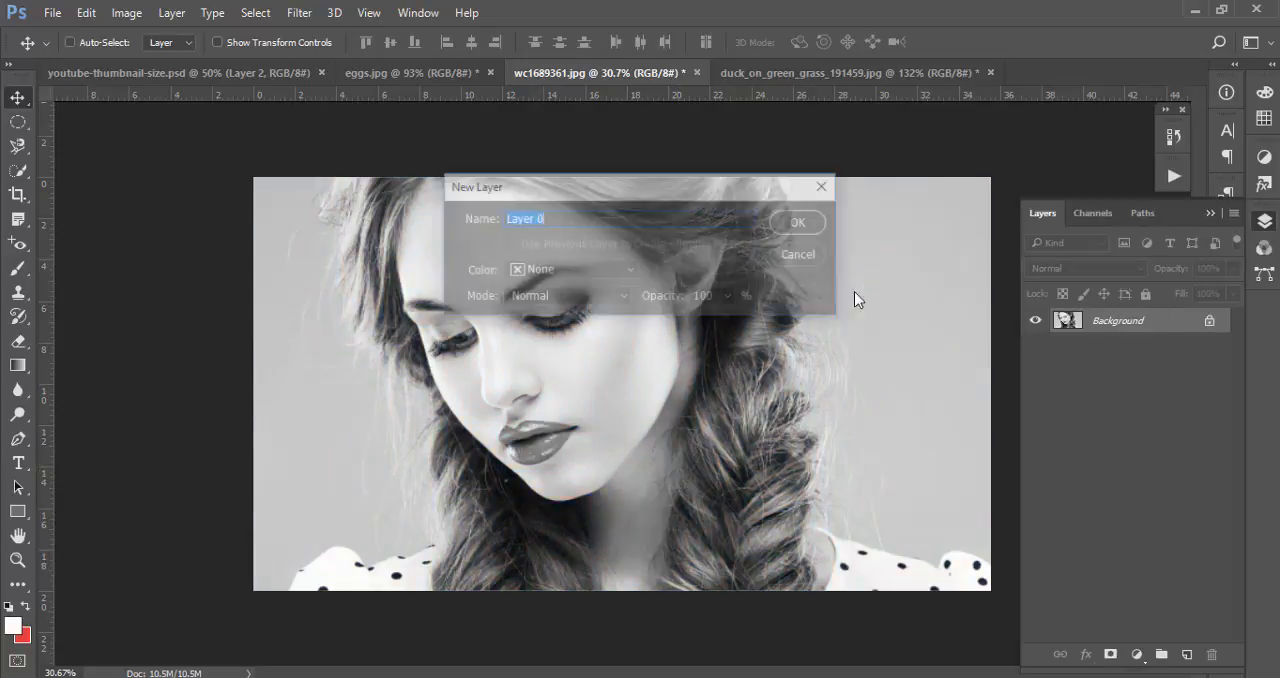
{"action": "left_click", "coordinate": [808, 221]}
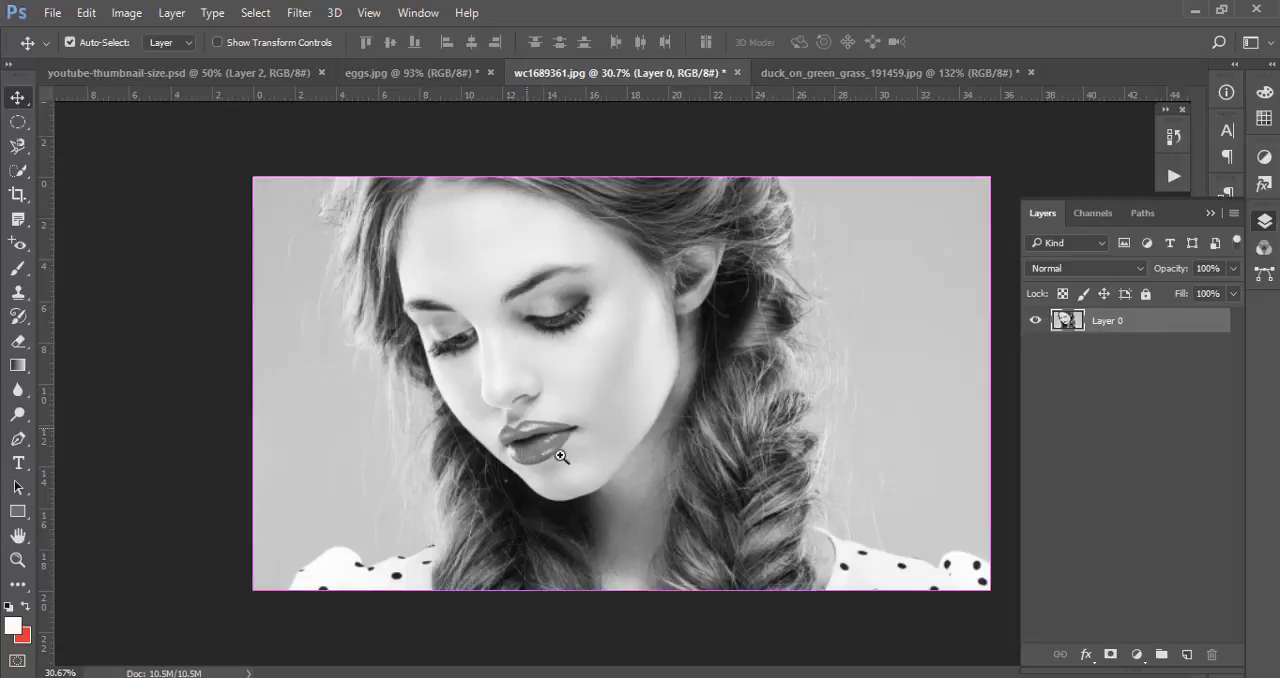
Paint the red colour back onto the main area of the upper lip with the History Brush Tool
{"action": "left_click_drag", "start_coordinate": [563, 434], "coordinate": [690, 520]}
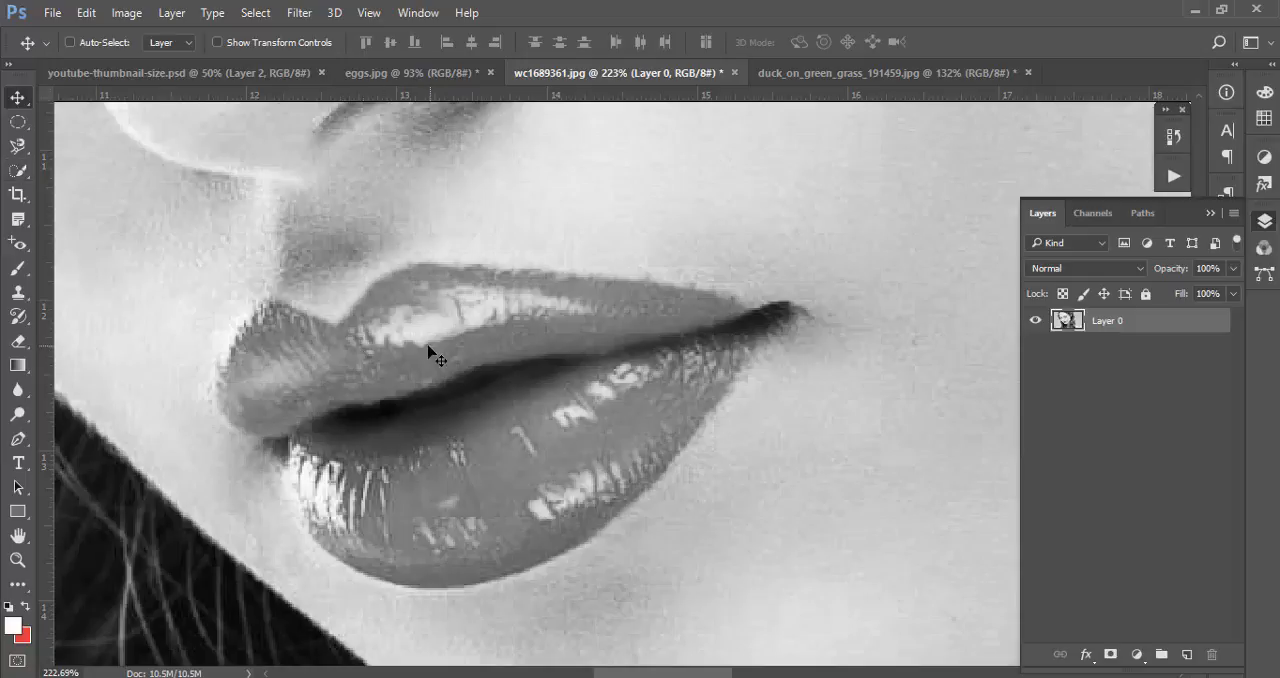
{"action": "key", "text": "ctrl+space"}
{"action": "left_click_drag", "start_coordinate": [424, 440], "coordinate": [452, 452]}
{"action": "key", "text": "space"}
{"action": "left_click_drag", "start_coordinate": [580, 405], "coordinate": [558, 377]}
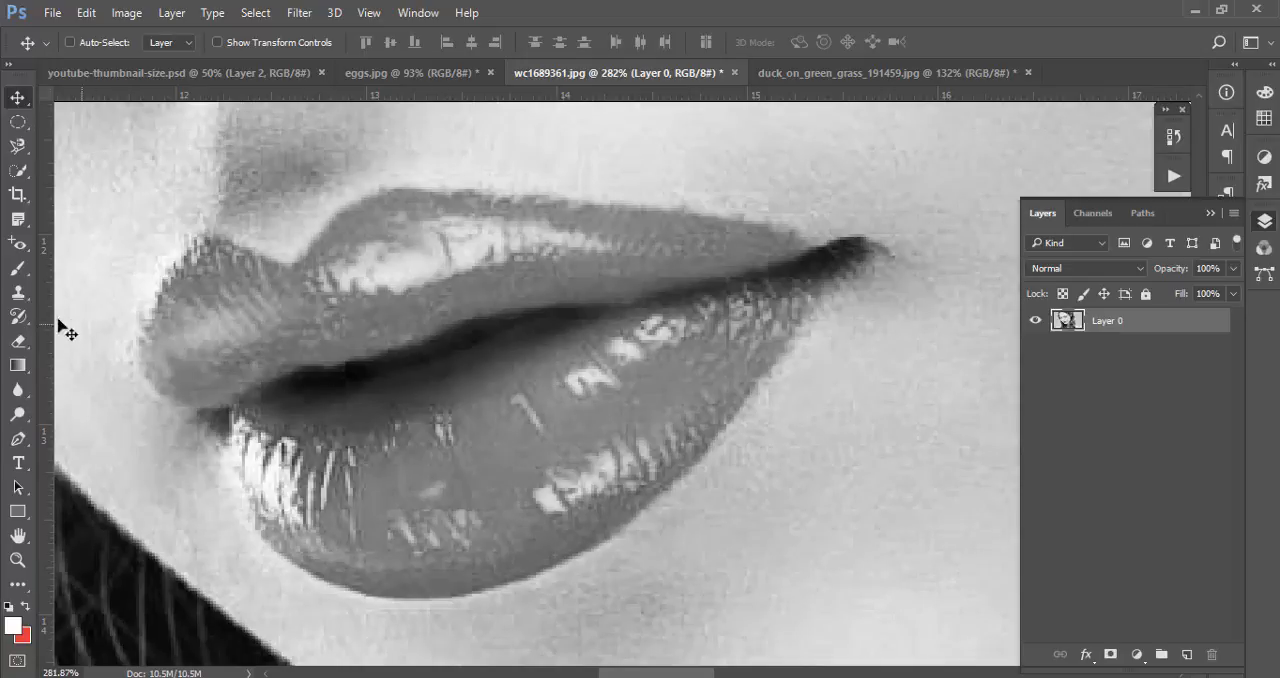
{"action": "left_click", "coordinate": [18, 320]}
{"action": "left_click", "coordinate": [18, 320]}
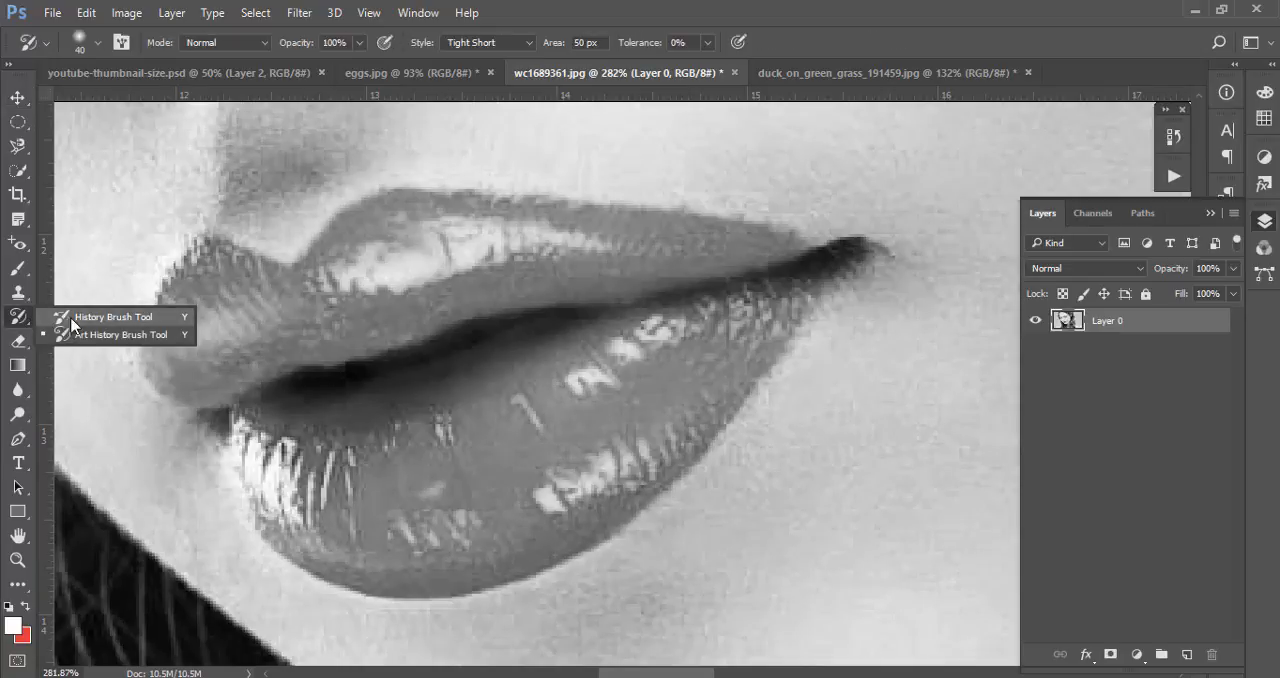
{"action": "left_click", "coordinate": [146, 318]}
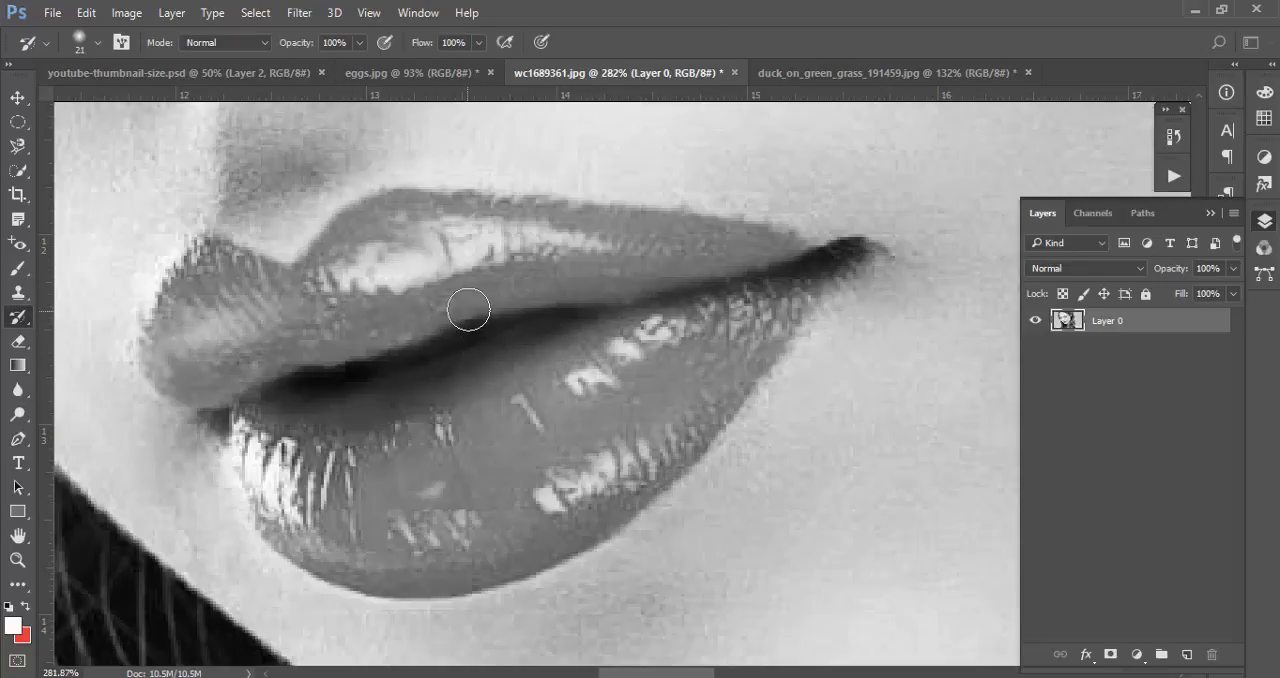
{"action": "mouse_move", "coordinate": [543, 271]}
{"action": "left_mouse_down"}
{"action": "mouse_move", "coordinate": [352, 325]}
{"action": "mouse_move", "coordinate": [557, 268]}
{"action": "mouse_move", "coordinate": [635, 265]}
{"action": "left_mouse_up"}
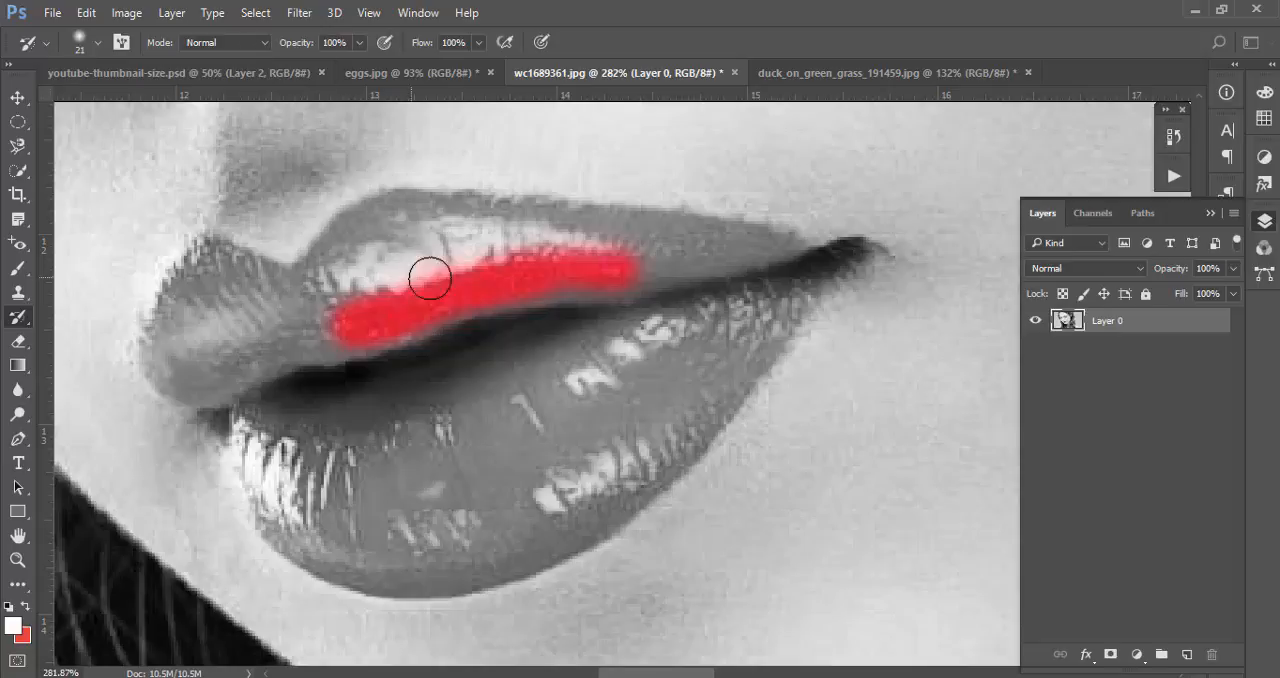
{"action": "mouse_move", "coordinate": [389, 283]}
{"action": "left_mouse_down"}
{"action": "mouse_move", "coordinate": [246, 310]}
{"action": "mouse_move", "coordinate": [302, 322]}
{"action": "mouse_move", "coordinate": [221, 341]}
{"action": "mouse_move", "coordinate": [318, 338]}
{"action": "mouse_move", "coordinate": [271, 349]}
{"action": "mouse_move", "coordinate": [474, 251]}
{"action": "mouse_move", "coordinate": [344, 269]}
{"action": "mouse_move", "coordinate": [339, 283]}
{"action": "mouse_move", "coordinate": [399, 220]}
{"action": "mouse_move", "coordinate": [310, 305]}
{"action": "mouse_move", "coordinate": [469, 248]}
{"action": "mouse_move", "coordinate": [596, 248]}
{"action": "mouse_move", "coordinate": [431, 231]}
{"action": "mouse_move", "coordinate": [367, 243]}
{"action": "mouse_move", "coordinate": [321, 304]}
{"action": "mouse_move", "coordinate": [518, 242]}
{"action": "mouse_move", "coordinate": [697, 250]}
{"action": "mouse_move", "coordinate": [617, 268]}
{"action": "left_mouse_up"}
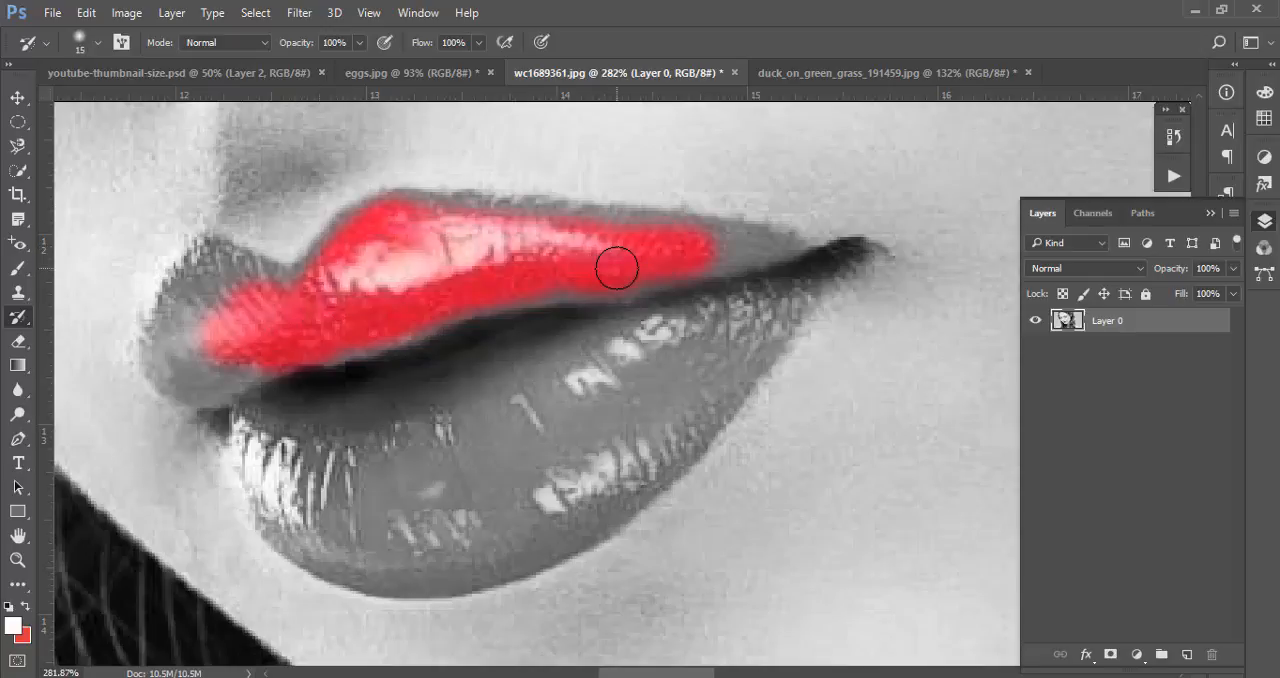
Reduce the History Brush size to 10 and restore the colour along the upper lip's upper and lower edges
{"action": "key", "text": "bracketleft"}
{"action": "mouse_move", "coordinate": [609, 275]}
{"action": "left_mouse_down"}
{"action": "mouse_move", "coordinate": [608, 294]}
{"action": "mouse_move", "coordinate": [583, 306]}
{"action": "mouse_move", "coordinate": [415, 341]}
{"action": "left_mouse_up"}
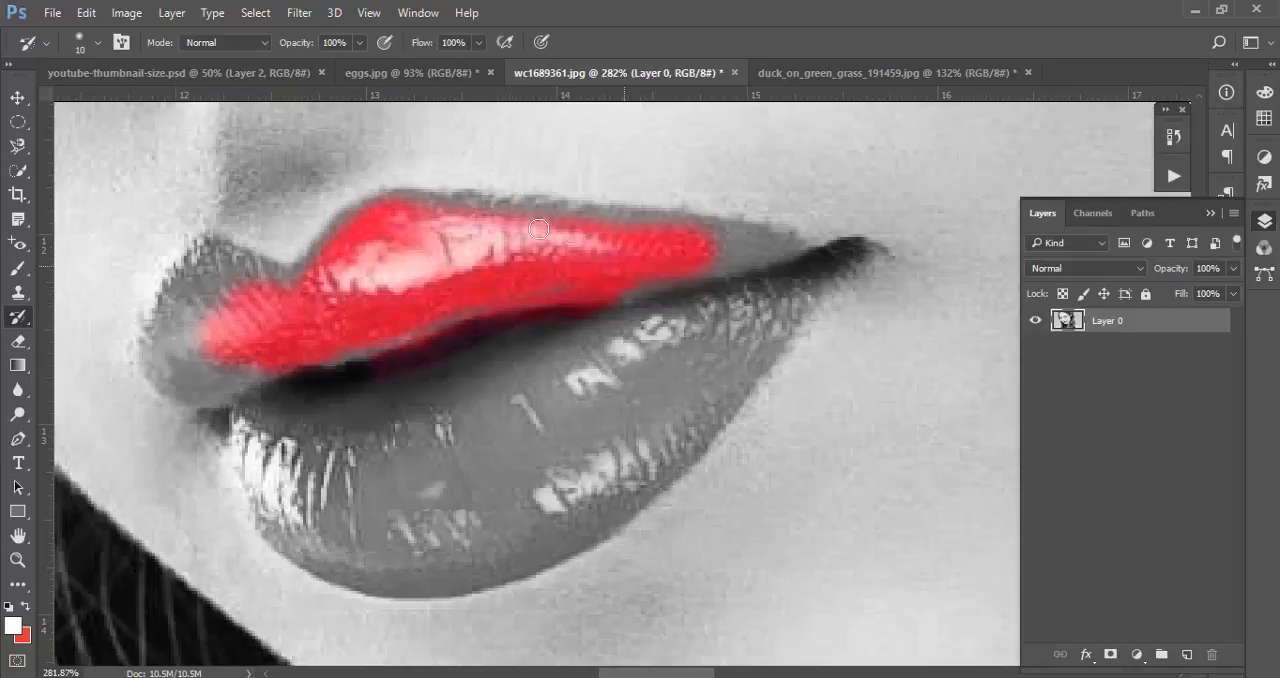
{"action": "mouse_move", "coordinate": [538, 229]}
{"action": "left_mouse_down"}
{"action": "mouse_move", "coordinate": [395, 215]}
{"action": "mouse_move", "coordinate": [372, 230]}
{"action": "mouse_move", "coordinate": [392, 202]}
{"action": "mouse_move", "coordinate": [581, 218]}
{"action": "mouse_move", "coordinate": [487, 214]}
{"action": "left_mouse_up"}
{"action": "mouse_move", "coordinate": [613, 220]}
{"action": "left_mouse_down"}
{"action": "mouse_move", "coordinate": [667, 225]}
{"action": "mouse_move", "coordinate": [605, 228]}
{"action": "mouse_move", "coordinate": [693, 228]}
{"action": "left_mouse_up"}
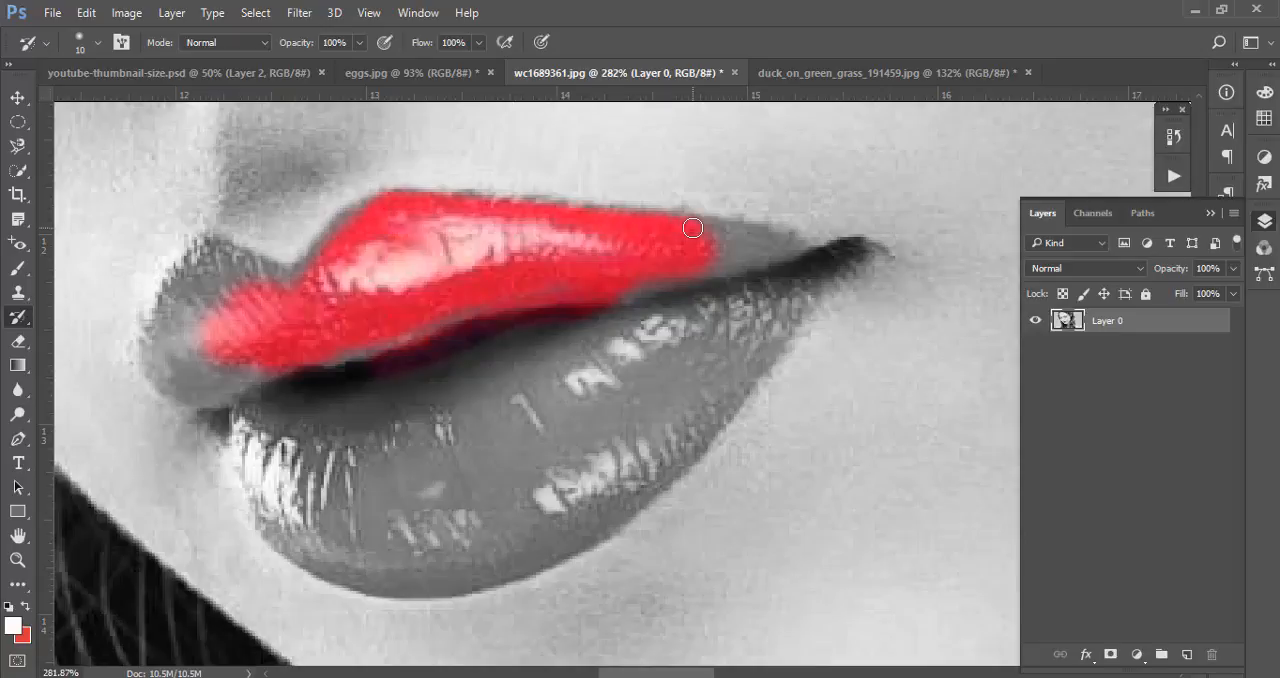
Restore the colour of the mouth's right corner and the whole lower lip with the History Brush
{"action": "mouse_move", "coordinate": [706, 231]}
{"action": "left_mouse_down"}
{"action": "mouse_move", "coordinate": [768, 249]}
{"action": "mouse_move", "coordinate": [668, 265]}
{"action": "mouse_move", "coordinate": [839, 255]}
{"action": "mouse_move", "coordinate": [779, 267]}
{"action": "mouse_move", "coordinate": [763, 249]}
{"action": "mouse_move", "coordinate": [831, 255]}
{"action": "mouse_move", "coordinate": [789, 248]}
{"action": "mouse_move", "coordinate": [796, 265]}
{"action": "mouse_move", "coordinate": [849, 257]}
{"action": "mouse_move", "coordinate": [729, 364]}
{"action": "mouse_move", "coordinate": [773, 310]}
{"action": "mouse_move", "coordinate": [716, 411]}
{"action": "mouse_move", "coordinate": [774, 310]}
{"action": "mouse_move", "coordinate": [689, 391]}
{"action": "mouse_move", "coordinate": [586, 443]}
{"action": "mouse_move", "coordinate": [579, 499]}
{"action": "mouse_move", "coordinate": [590, 503]}
{"action": "mouse_move", "coordinate": [499, 541]}
{"action": "mouse_move", "coordinate": [472, 497]}
{"action": "mouse_move", "coordinate": [559, 404]}
{"action": "mouse_move", "coordinate": [290, 455]}
{"action": "mouse_move", "coordinate": [424, 436]}
{"action": "mouse_move", "coordinate": [307, 421]}
{"action": "mouse_move", "coordinate": [378, 370]}
{"action": "mouse_move", "coordinate": [320, 396]}
{"action": "mouse_move", "coordinate": [621, 347]}
{"action": "mouse_move", "coordinate": [431, 344]}
{"action": "mouse_move", "coordinate": [639, 327]}
{"action": "mouse_move", "coordinate": [605, 335]}
{"action": "mouse_move", "coordinate": [617, 320]}
{"action": "mouse_move", "coordinate": [712, 302]}
{"action": "mouse_move", "coordinate": [733, 314]}
{"action": "mouse_move", "coordinate": [564, 418]}
{"action": "mouse_move", "coordinate": [629, 368]}
{"action": "mouse_move", "coordinate": [571, 424]}
{"action": "mouse_move", "coordinate": [601, 390]}
{"action": "mouse_move", "coordinate": [562, 370]}
{"action": "mouse_move", "coordinate": [528, 440]}
{"action": "mouse_move", "coordinate": [531, 465]}
{"action": "mouse_move", "coordinate": [711, 338]}
{"action": "mouse_move", "coordinate": [683, 368]}
{"action": "mouse_move", "coordinate": [720, 344]}
{"action": "left_mouse_up"}
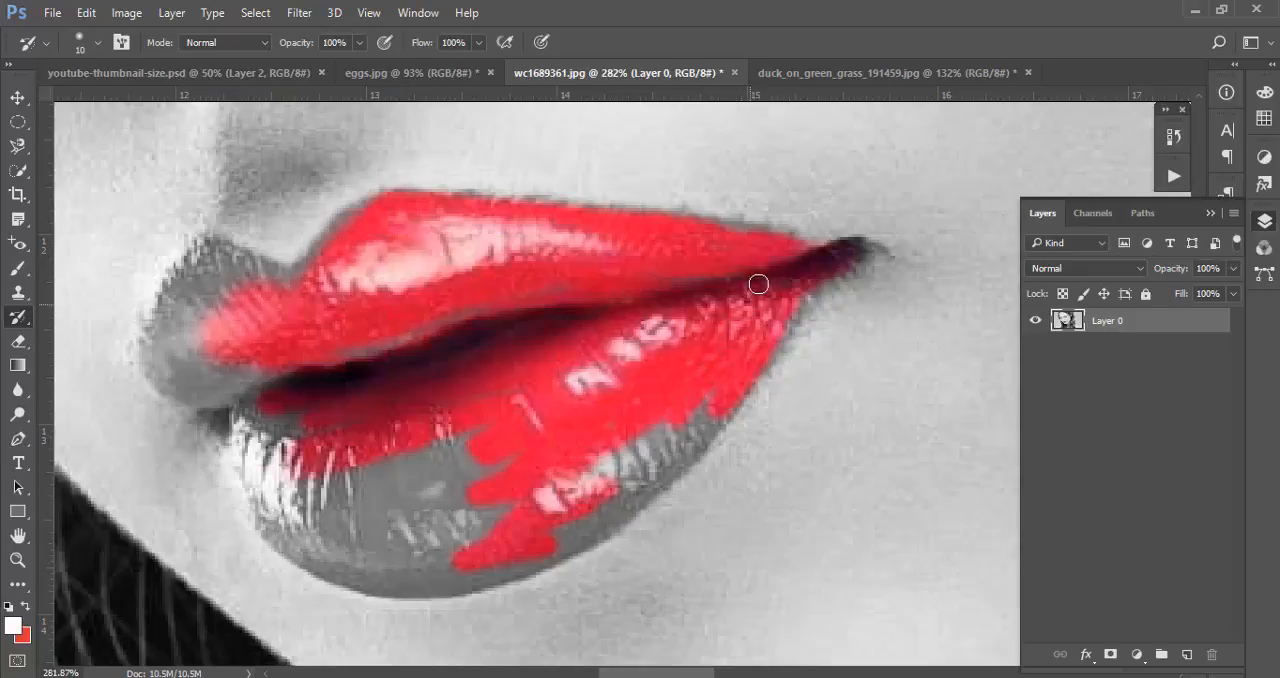
{"action": "mouse_move", "coordinate": [698, 410]}
{"action": "left_mouse_down"}
{"action": "mouse_move", "coordinate": [656, 460]}
{"action": "mouse_move", "coordinate": [711, 411]}
{"action": "mouse_move", "coordinate": [700, 435]}
{"action": "mouse_move", "coordinate": [675, 448]}
{"action": "mouse_move", "coordinate": [763, 345]}
{"action": "mouse_move", "coordinate": [746, 389]}
{"action": "mouse_move", "coordinate": [563, 535]}
{"action": "mouse_move", "coordinate": [334, 561]}
{"action": "mouse_move", "coordinate": [236, 462]}
{"action": "mouse_move", "coordinate": [258, 496]}
{"action": "left_mouse_up"}
{"action": "mouse_move", "coordinate": [292, 535]}
{"action": "left_mouse_down"}
{"action": "mouse_move", "coordinate": [376, 581]}
{"action": "mouse_move", "coordinate": [340, 565]}
{"action": "mouse_move", "coordinate": [441, 581]}
{"action": "mouse_move", "coordinate": [388, 585]}
{"action": "mouse_move", "coordinate": [468, 586]}
{"action": "mouse_move", "coordinate": [402, 589]}
{"action": "mouse_move", "coordinate": [525, 564]}
{"action": "mouse_move", "coordinate": [605, 525]}
{"action": "mouse_move", "coordinate": [508, 569]}
{"action": "left_mouse_up"}
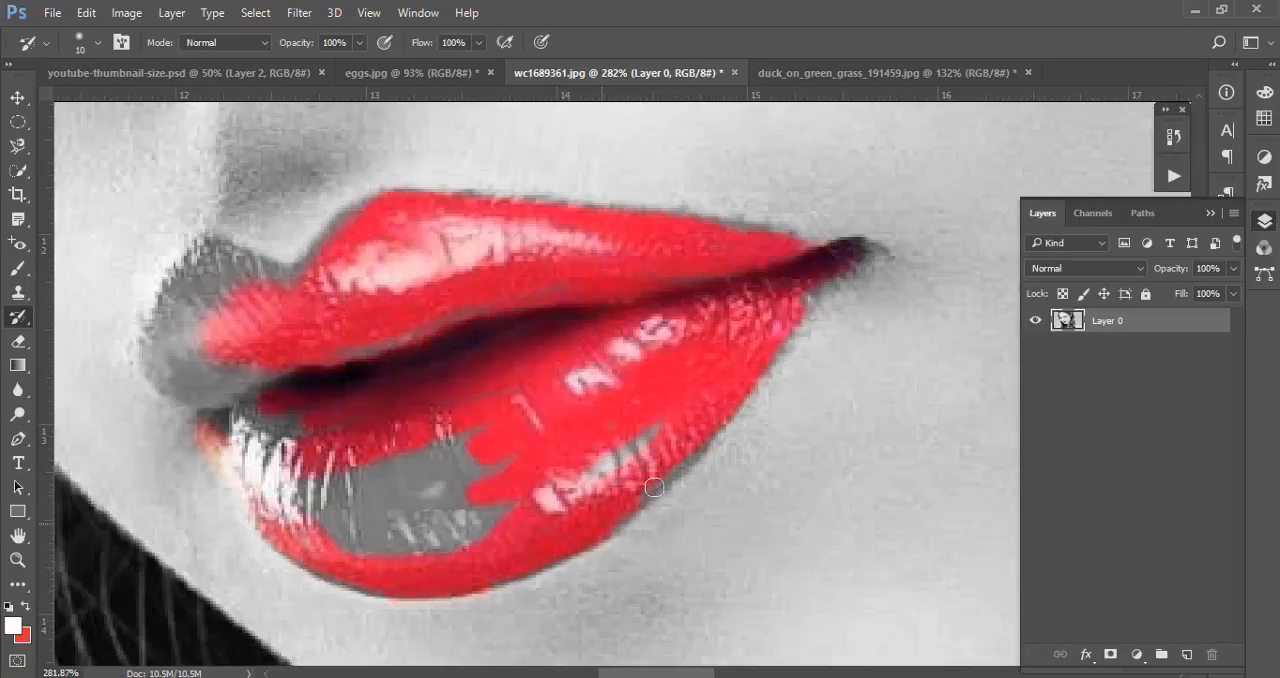
{"action": "mouse_move", "coordinate": [510, 510]}
{"action": "left_mouse_down"}
{"action": "mouse_move", "coordinate": [476, 455]}
{"action": "mouse_move", "coordinate": [410, 515]}
{"action": "mouse_move", "coordinate": [310, 505]}
{"action": "mouse_move", "coordinate": [205, 425]}
{"action": "mouse_move", "coordinate": [273, 420]}
{"action": "mouse_move", "coordinate": [339, 458]}
{"action": "mouse_move", "coordinate": [350, 515]}
{"action": "mouse_move", "coordinate": [315, 529]}
{"action": "mouse_move", "coordinate": [480, 522]}
{"action": "mouse_move", "coordinate": [491, 463]}
{"action": "mouse_move", "coordinate": [351, 459]}
{"action": "mouse_move", "coordinate": [423, 466]}
{"action": "left_mouse_up"}
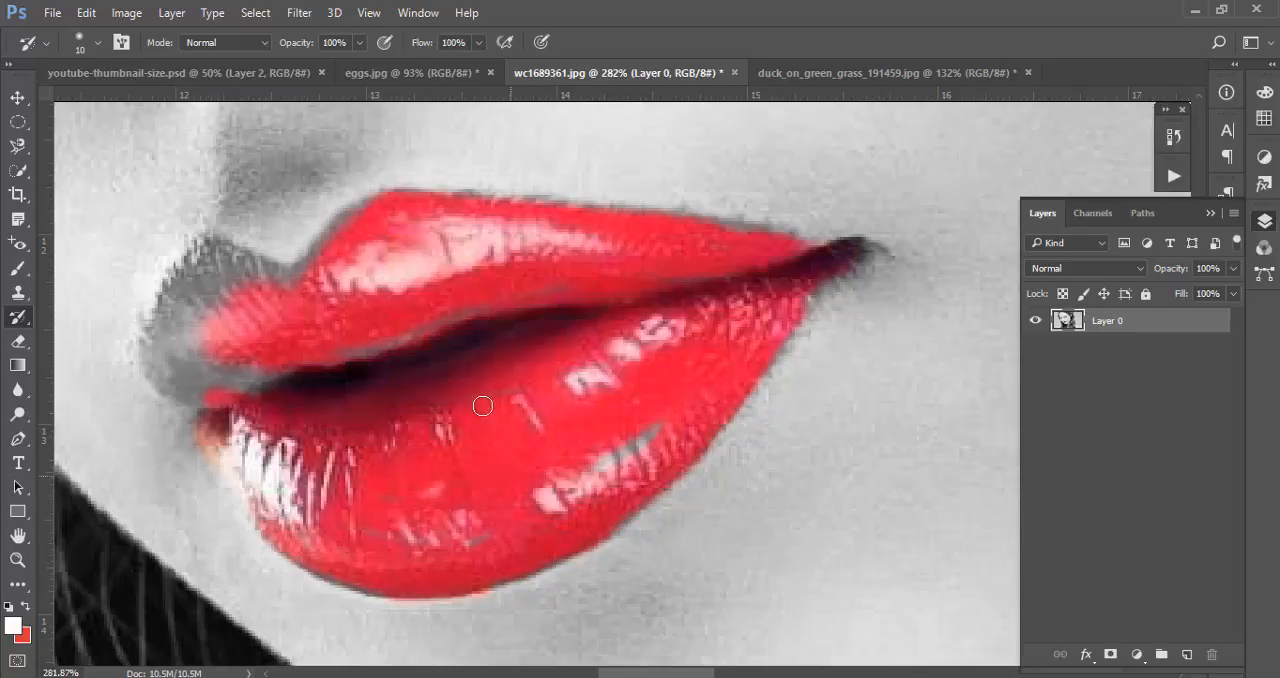
Restore the colour on the left end of the upper lip and fill the remaining grey gaps there
{"action": "mouse_move", "coordinate": [265, 385]}
{"action": "left_mouse_down"}
{"action": "mouse_move", "coordinate": [167, 359]}
{"action": "mouse_move", "coordinate": [174, 388]}
{"action": "mouse_move", "coordinate": [195, 401]}
{"action": "mouse_move", "coordinate": [157, 371]}
{"action": "mouse_move", "coordinate": [157, 343]}
{"action": "mouse_move", "coordinate": [148, 371]}
{"action": "mouse_move", "coordinate": [180, 397]}
{"action": "mouse_move", "coordinate": [181, 311]}
{"action": "mouse_move", "coordinate": [159, 331]}
{"action": "mouse_move", "coordinate": [203, 256]}
{"action": "mouse_move", "coordinate": [264, 284]}
{"action": "mouse_move", "coordinate": [213, 246]}
{"action": "mouse_move", "coordinate": [277, 288]}
{"action": "mouse_move", "coordinate": [258, 274]}
{"action": "mouse_move", "coordinate": [289, 281]}
{"action": "mouse_move", "coordinate": [228, 260]}
{"action": "left_mouse_up"}
{"action": "mouse_move", "coordinate": [151, 319]}
{"action": "left_mouse_down"}
{"action": "mouse_move", "coordinate": [216, 340]}
{"action": "mouse_move", "coordinate": [202, 341]}
{"action": "mouse_move", "coordinate": [218, 365]}
{"action": "mouse_move", "coordinate": [366, 358]}
{"action": "left_mouse_up"}
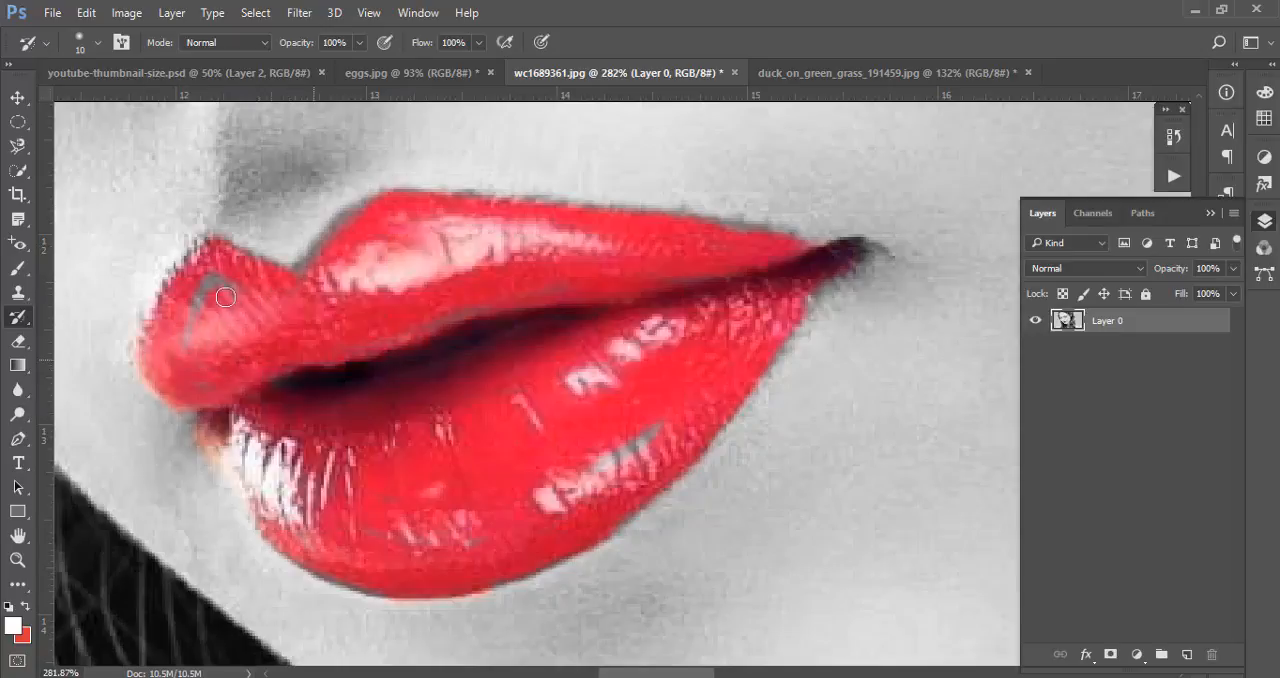
{"action": "mouse_move", "coordinate": [227, 298]}
{"action": "left_mouse_down"}
{"action": "mouse_move", "coordinate": [198, 313]}
{"action": "mouse_move", "coordinate": [236, 293]}
{"action": "left_mouse_up"}
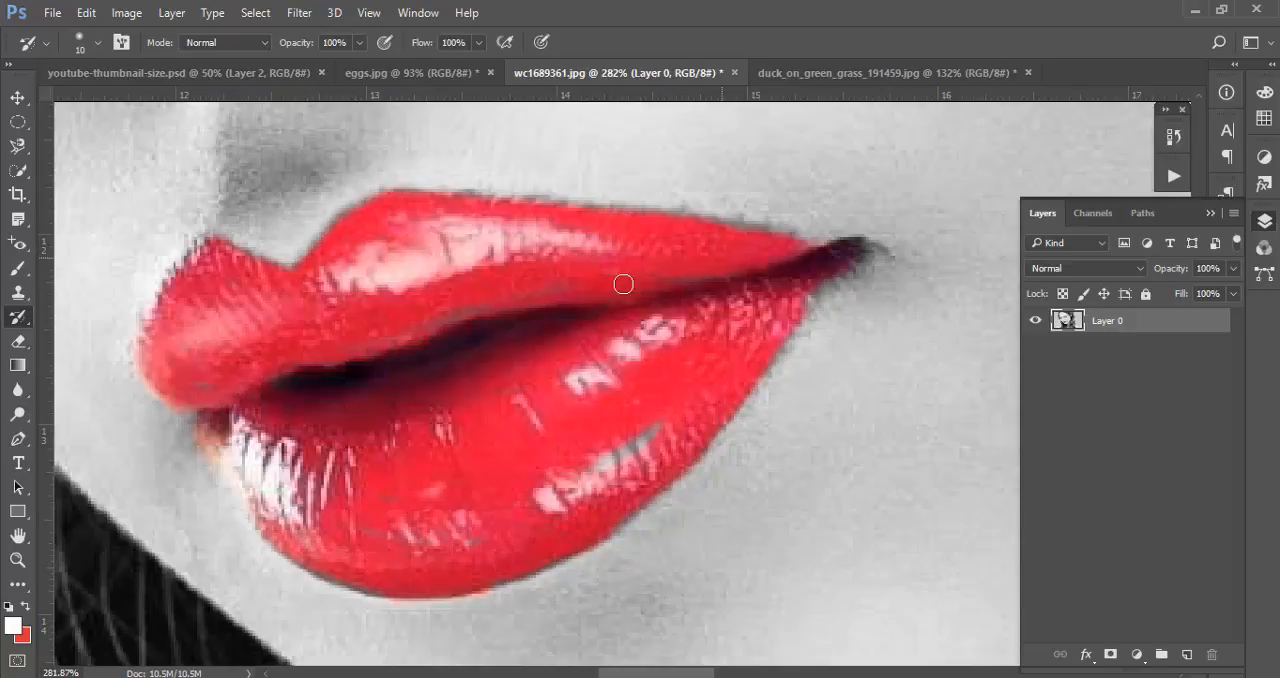
{"action": "left_click_drag", "start_coordinate": [651, 320], "coordinate": [505, 347]}
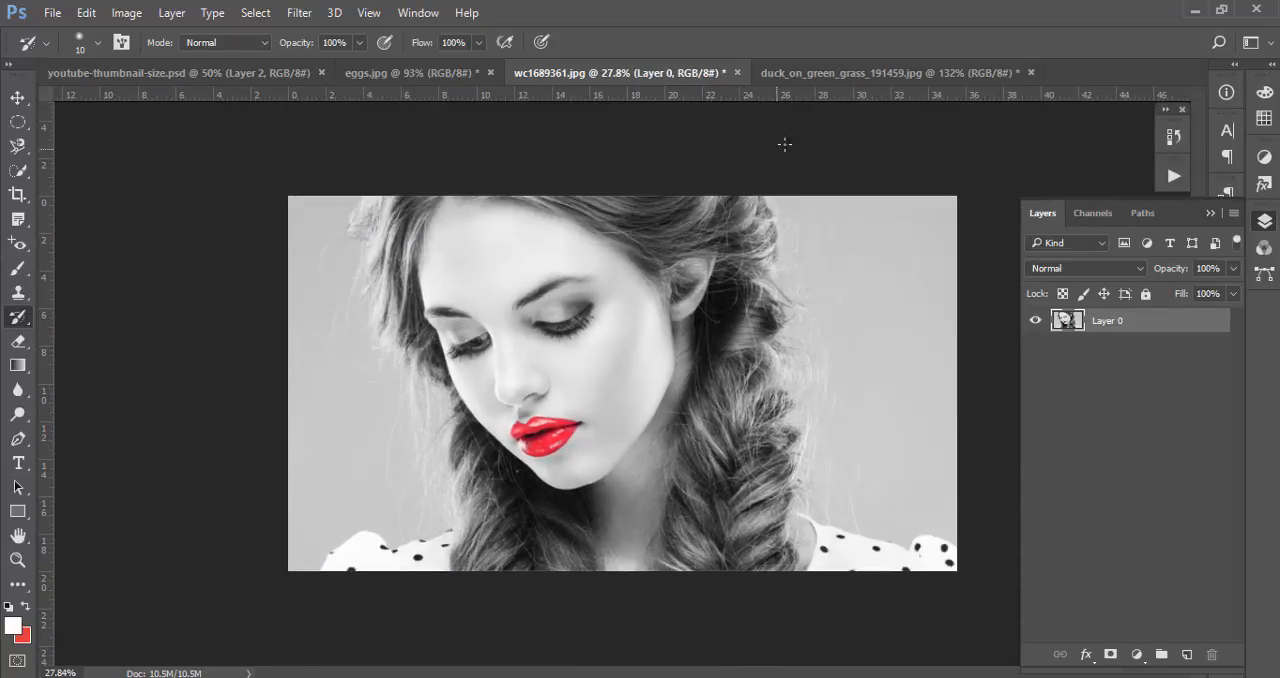
Switch to eggs.jpg, convert its Background into Layer 0 and desaturate the image
{"action": "left_click", "coordinate": [458, 74]}
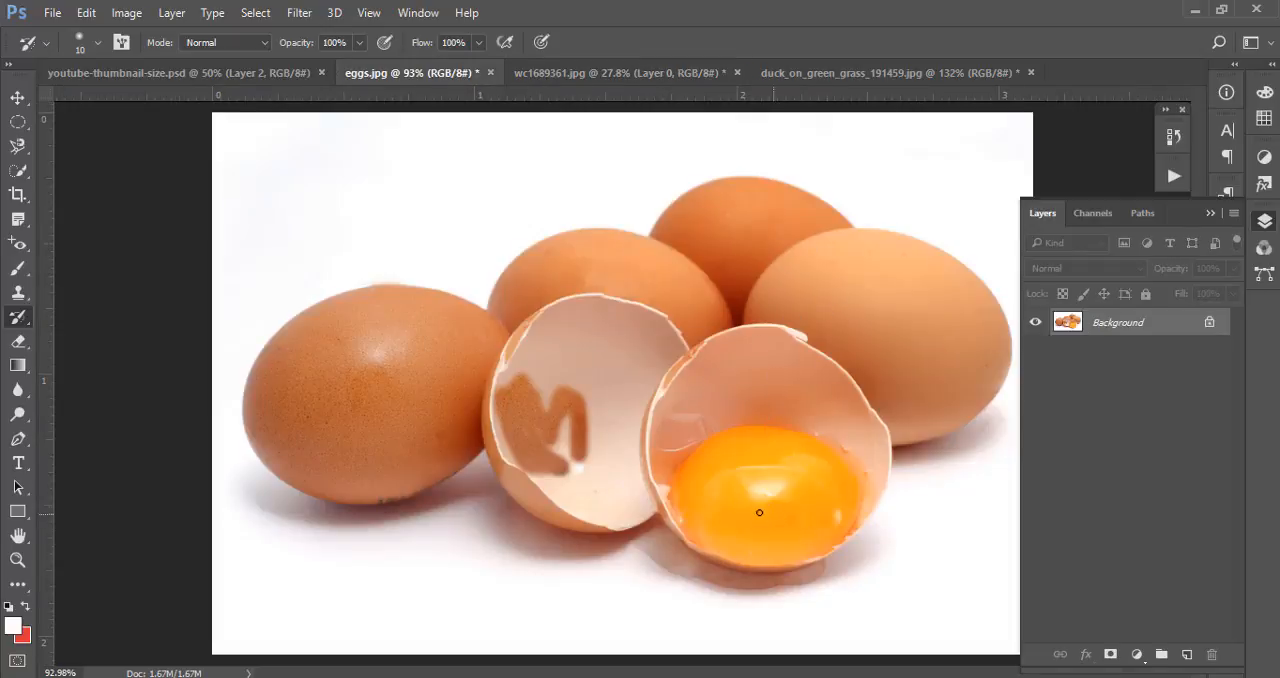
{"action": "double_click", "coordinate": [1117, 318]}
{"action": "key", "text": "Return"}
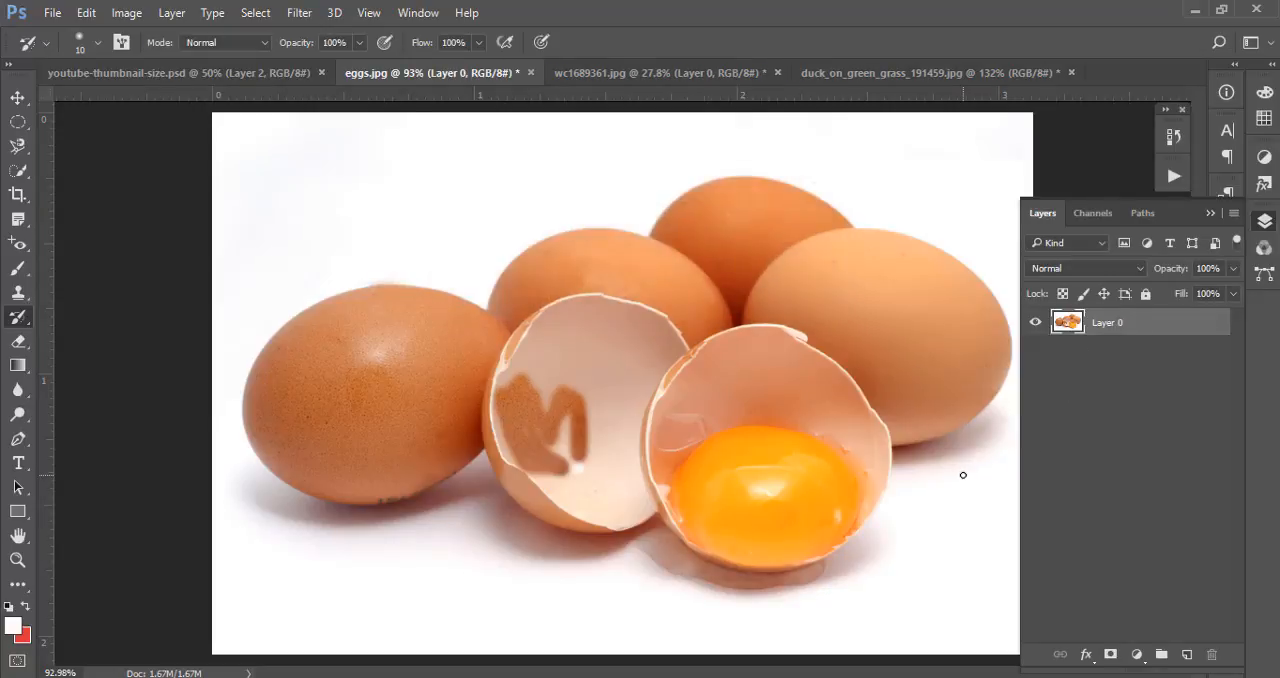
{"action": "key", "text": "ctrl+shift+u"}
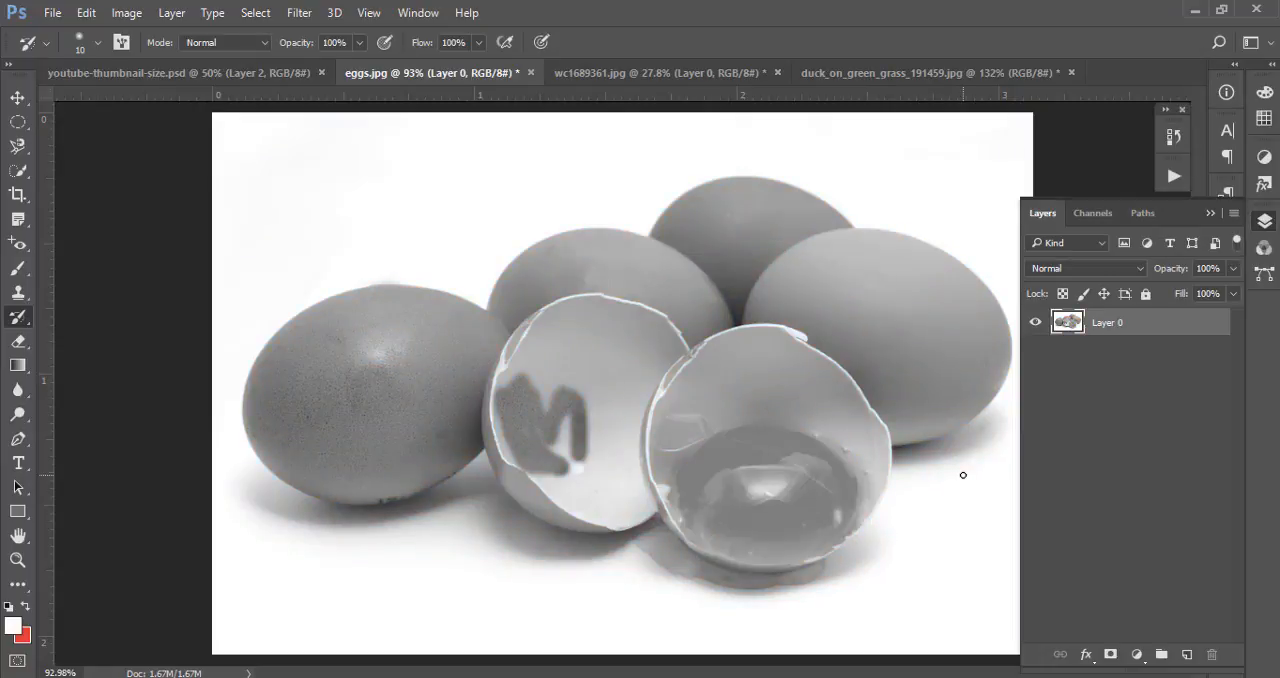
Paint the orange colour back onto the egg yolk in the broken shell with the History Brush
{"action": "left_click_drag", "start_coordinate": [831, 540], "coordinate": [878, 556]}
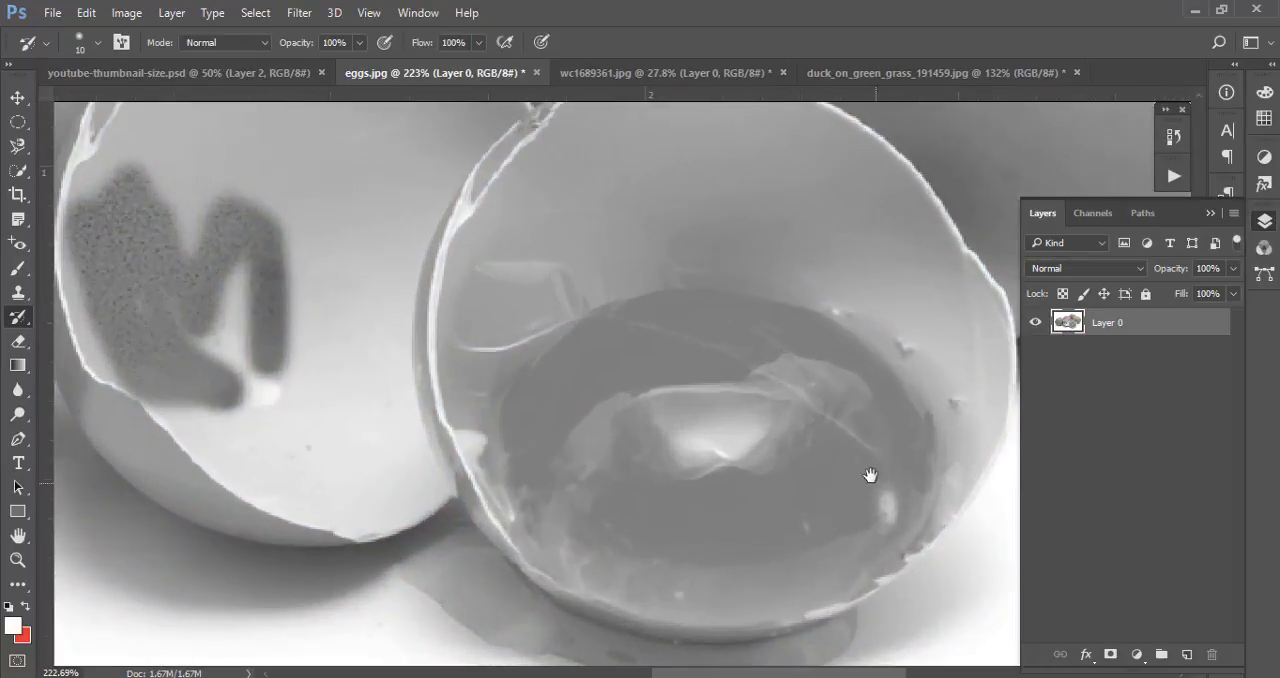
{"action": "left_click_drag", "start_coordinate": [871, 474], "coordinate": [772, 429]}
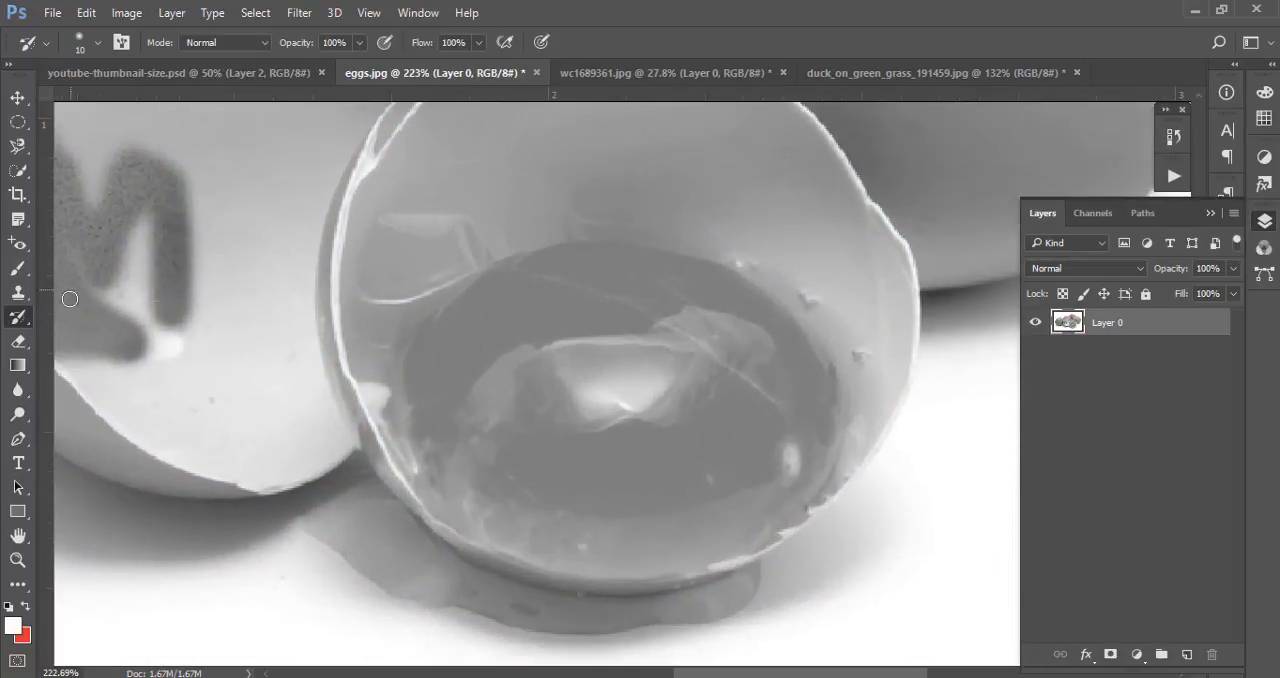
{"action": "mouse_move", "coordinate": [504, 416]}
{"action": "left_mouse_down"}
{"action": "mouse_move", "coordinate": [534, 426]}
{"action": "mouse_move", "coordinate": [643, 383]}
{"action": "mouse_move", "coordinate": [657, 400]}
{"action": "mouse_move", "coordinate": [500, 343]}
{"action": "mouse_move", "coordinate": [457, 432]}
{"action": "mouse_move", "coordinate": [403, 383]}
{"action": "mouse_move", "coordinate": [451, 476]}
{"action": "mouse_move", "coordinate": [440, 496]}
{"action": "mouse_move", "coordinate": [573, 513]}
{"action": "mouse_move", "coordinate": [587, 523]}
{"action": "mouse_move", "coordinate": [556, 523]}
{"action": "mouse_move", "coordinate": [627, 538]}
{"action": "mouse_move", "coordinate": [516, 536]}
{"action": "mouse_move", "coordinate": [654, 556]}
{"action": "mouse_move", "coordinate": [506, 521]}
{"action": "mouse_move", "coordinate": [700, 488]}
{"action": "mouse_move", "coordinate": [698, 514]}
{"action": "mouse_move", "coordinate": [744, 477]}
{"action": "mouse_move", "coordinate": [707, 440]}
{"action": "mouse_move", "coordinate": [575, 474]}
{"action": "mouse_move", "coordinate": [718, 415]}
{"action": "mouse_move", "coordinate": [617, 311]}
{"action": "mouse_move", "coordinate": [514, 292]}
{"action": "mouse_move", "coordinate": [401, 360]}
{"action": "mouse_move", "coordinate": [541, 279]}
{"action": "mouse_move", "coordinate": [475, 304]}
{"action": "mouse_move", "coordinate": [527, 262]}
{"action": "mouse_move", "coordinate": [599, 274]}
{"action": "mouse_move", "coordinate": [635, 259]}
{"action": "mouse_move", "coordinate": [629, 272]}
{"action": "mouse_move", "coordinate": [562, 258]}
{"action": "mouse_move", "coordinate": [694, 288]}
{"action": "mouse_move", "coordinate": [662, 263]}
{"action": "mouse_move", "coordinate": [770, 330]}
{"action": "mouse_move", "coordinate": [749, 304]}
{"action": "mouse_move", "coordinate": [783, 396]}
{"action": "mouse_move", "coordinate": [760, 440]}
{"action": "mouse_move", "coordinate": [712, 377]}
{"action": "mouse_move", "coordinate": [698, 428]}
{"action": "mouse_move", "coordinate": [663, 413]}
{"action": "mouse_move", "coordinate": [620, 364]}
{"action": "mouse_move", "coordinate": [535, 457]}
{"action": "mouse_move", "coordinate": [494, 411]}
{"action": "mouse_move", "coordinate": [661, 374]}
{"action": "mouse_move", "coordinate": [696, 438]}
{"action": "mouse_move", "coordinate": [503, 452]}
{"action": "mouse_move", "coordinate": [547, 479]}
{"action": "mouse_move", "coordinate": [467, 469]}
{"action": "mouse_move", "coordinate": [506, 490]}
{"action": "mouse_move", "coordinate": [573, 489]}
{"action": "mouse_move", "coordinate": [571, 511]}
{"action": "mouse_move", "coordinate": [630, 515]}
{"action": "mouse_move", "coordinate": [760, 485]}
{"action": "mouse_move", "coordinate": [696, 536]}
{"action": "mouse_move", "coordinate": [726, 538]}
{"action": "mouse_move", "coordinate": [781, 494]}
{"action": "mouse_move", "coordinate": [790, 454]}
{"action": "mouse_move", "coordinate": [805, 486]}
{"action": "mouse_move", "coordinate": [758, 360]}
{"action": "mouse_move", "coordinate": [697, 364]}
{"action": "mouse_move", "coordinate": [728, 345]}
{"action": "left_mouse_up"}
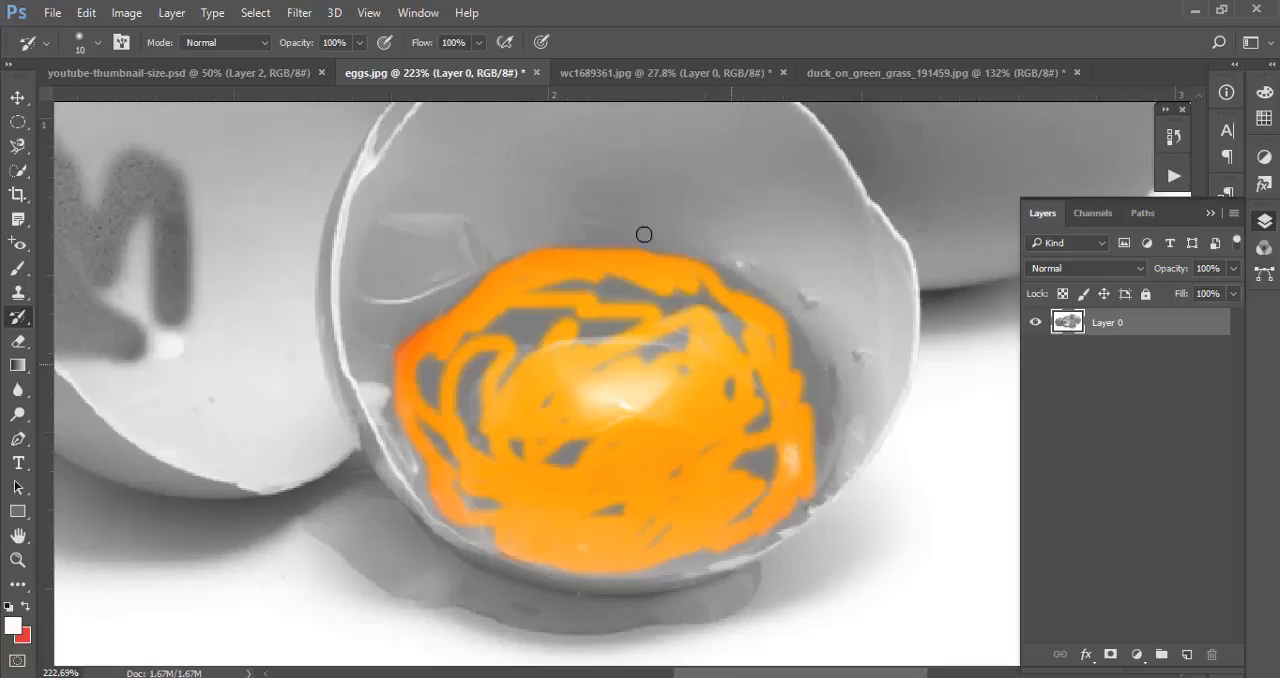
Return wc1689361.jpg to its Open history state and convert its Background into Layer 0
{"action": "left_click", "coordinate": [698, 74]}
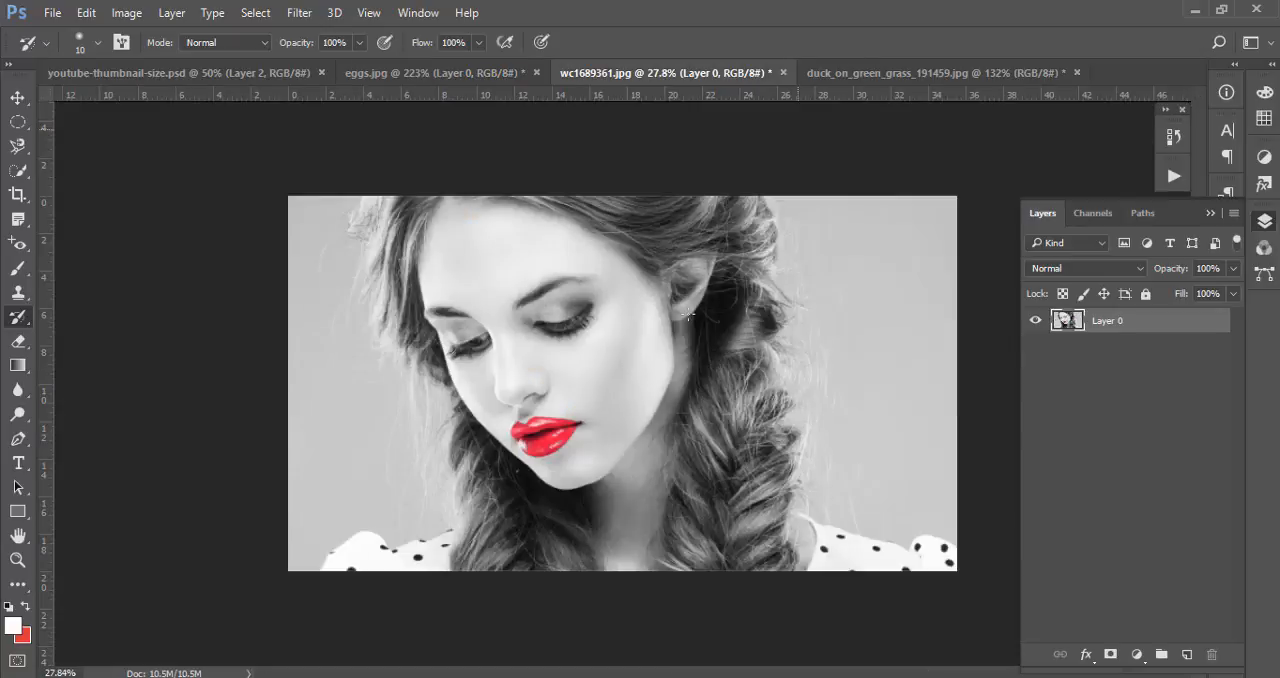
{"action": "left_click", "coordinate": [1174, 136]}
{"action": "left_click", "coordinate": [1025, 183]}
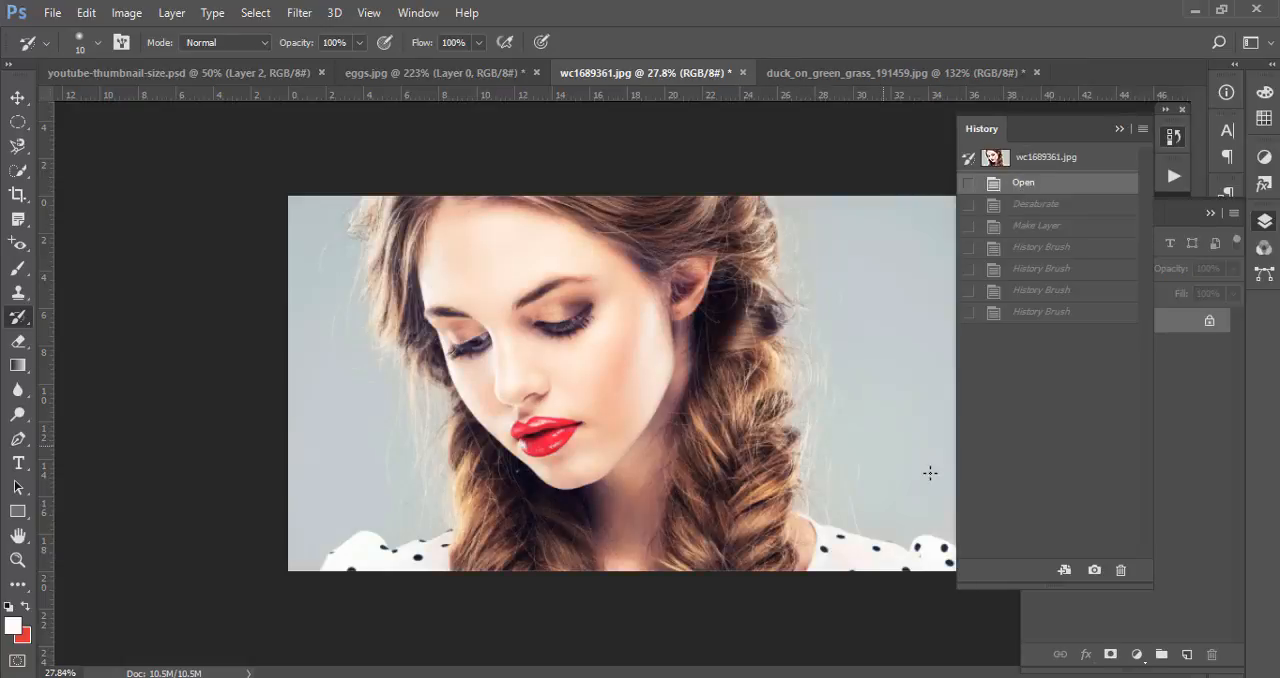
{"action": "left_click", "coordinate": [1196, 427]}
{"action": "double_click", "coordinate": [1107, 322]}
{"action": "key", "text": "Return"}
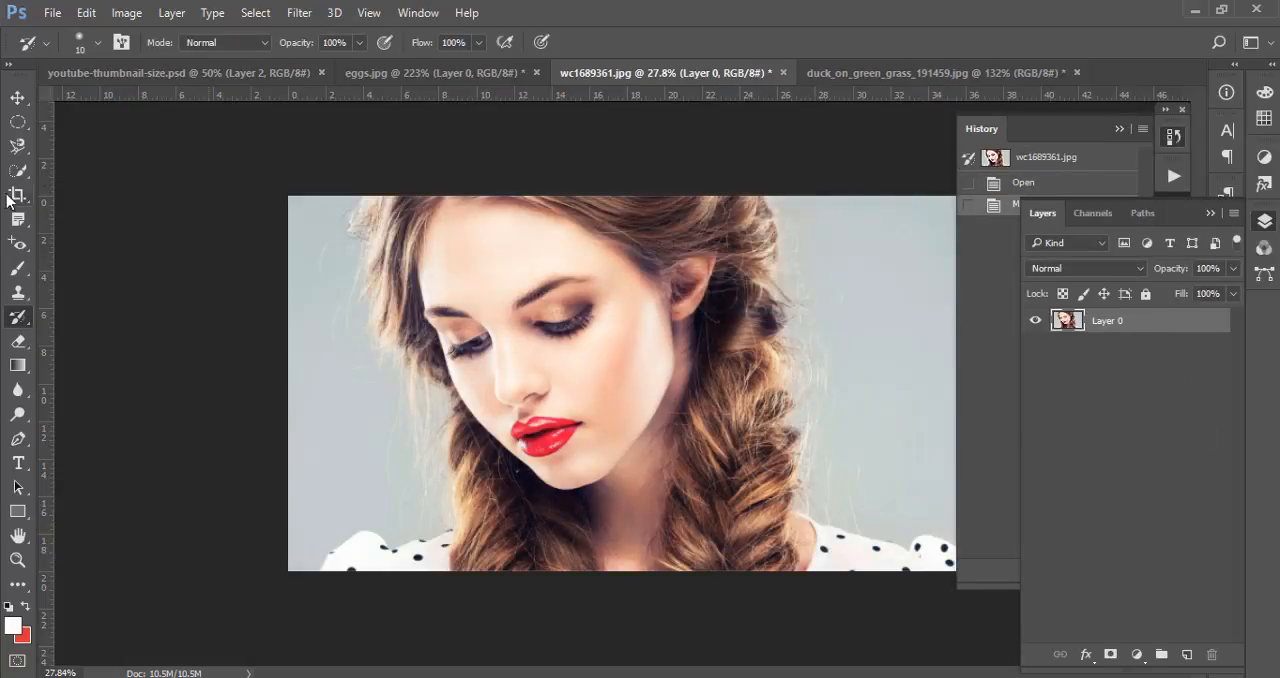
Activate the Art History Brush Tool for the portrait and review its stroke styles, keeping Tight Short
{"action": "left_click", "coordinate": [25, 317]}
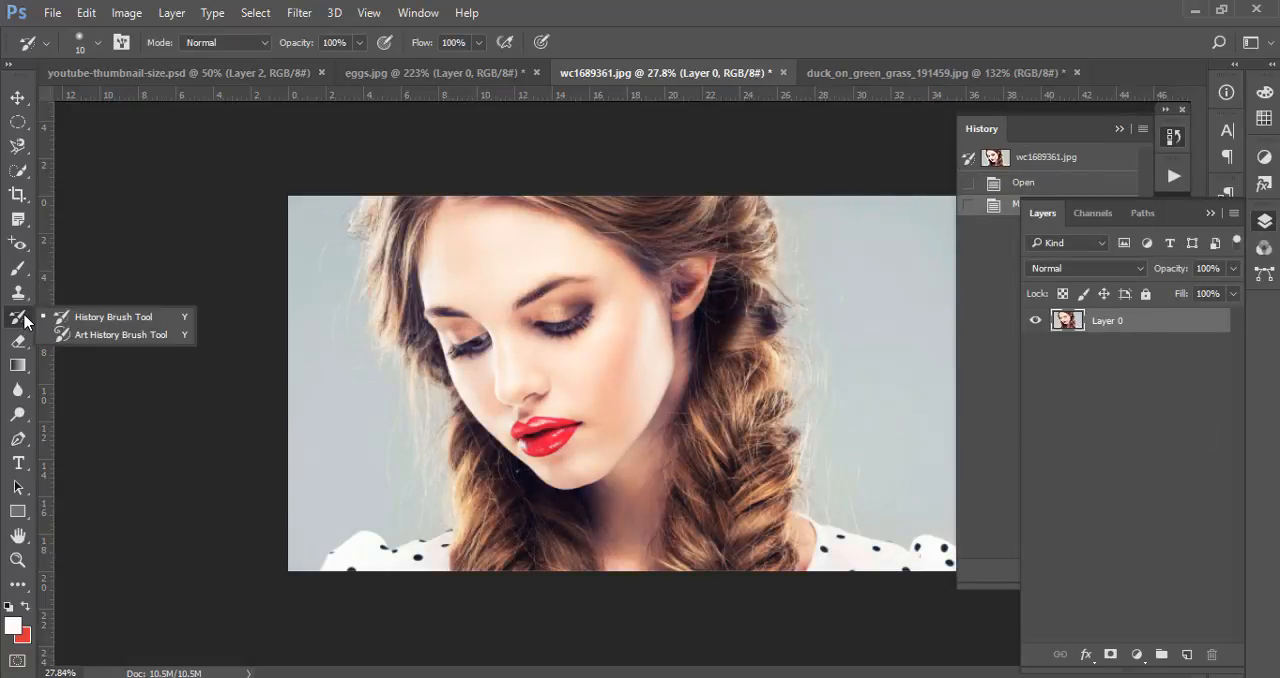
{"action": "left_click", "coordinate": [119, 334]}
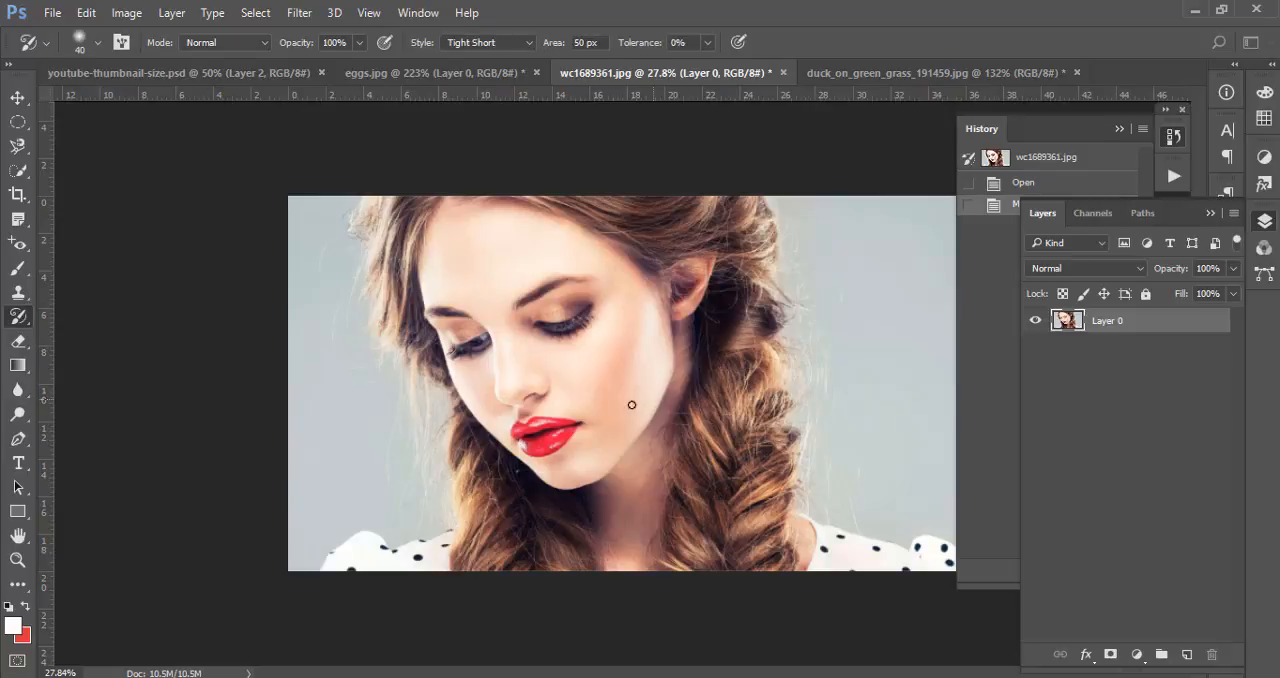
{"action": "scroll", "coordinate": [549, 412], "scroll_direction": "up", "scroll_amount": 3}
{"action": "scroll", "coordinate": [597, 374], "scroll_direction": "down", "scroll_amount": 2}
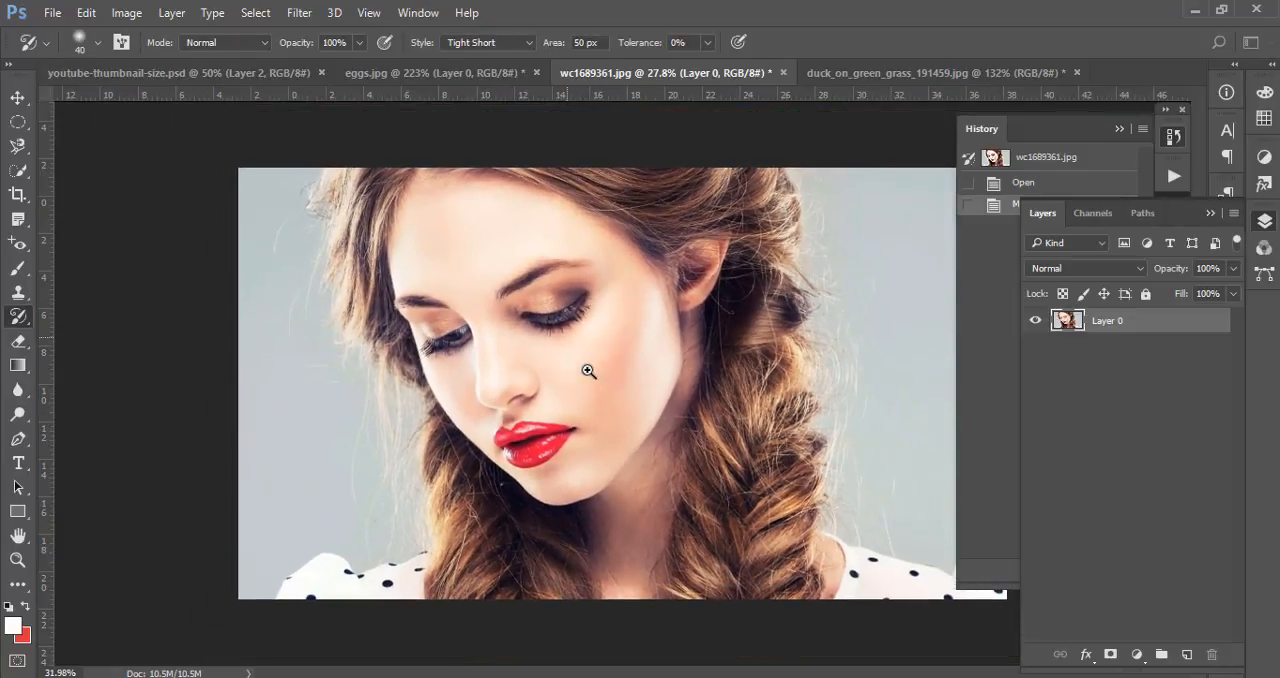
{"action": "left_click", "coordinate": [527, 45]}
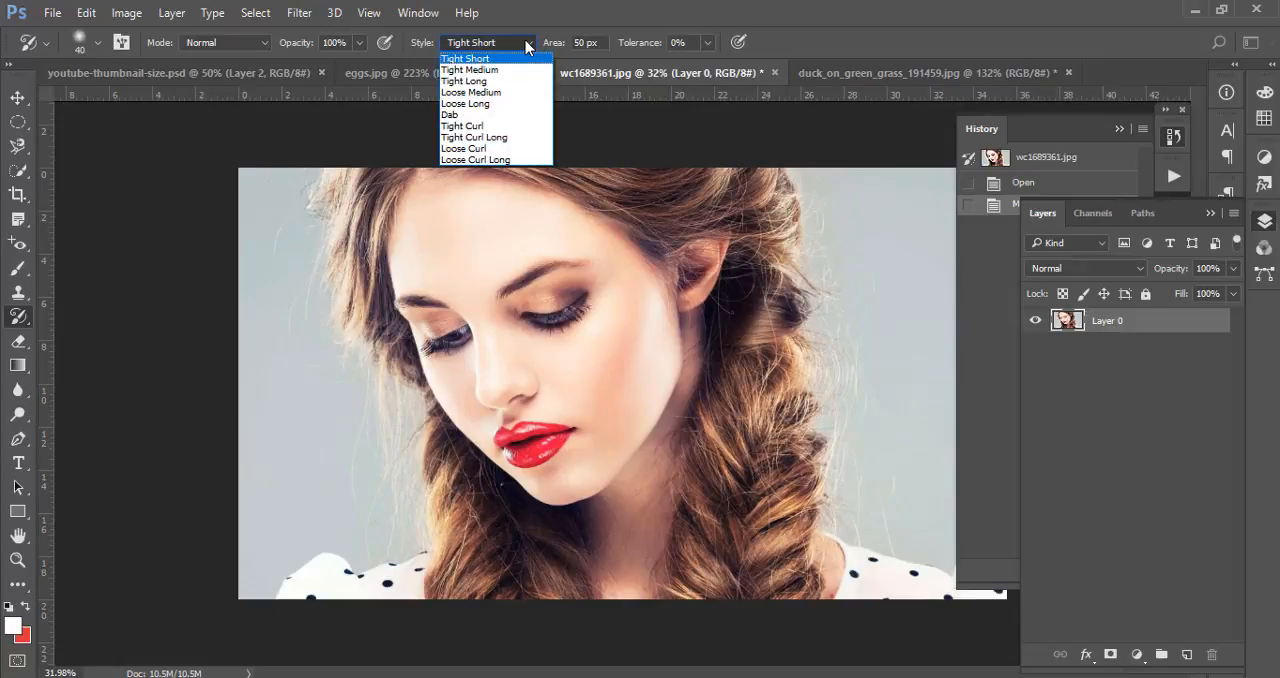
{"action": "left_click", "coordinate": [524, 44]}
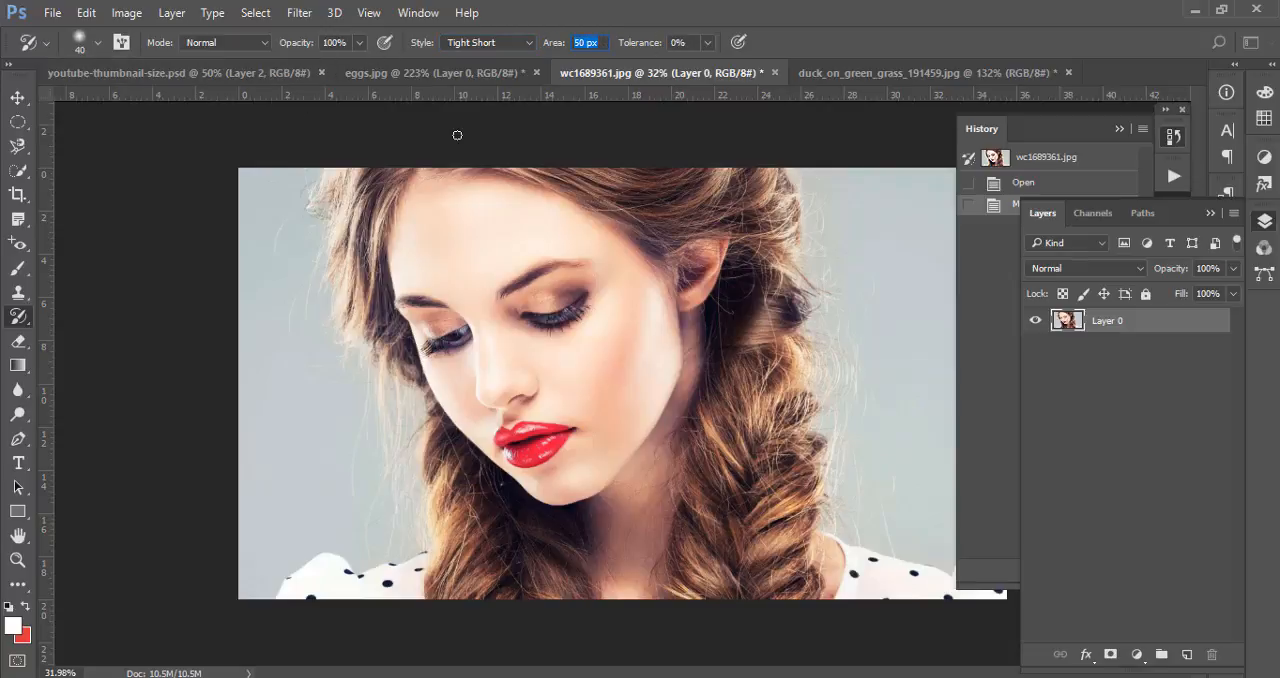
Try Art History Brush strokes in the Tight Short style on the cheek and lips, and undo them
{"action": "left_click", "coordinate": [567, 421]}
{"action": "left_click", "coordinate": [643, 279]}
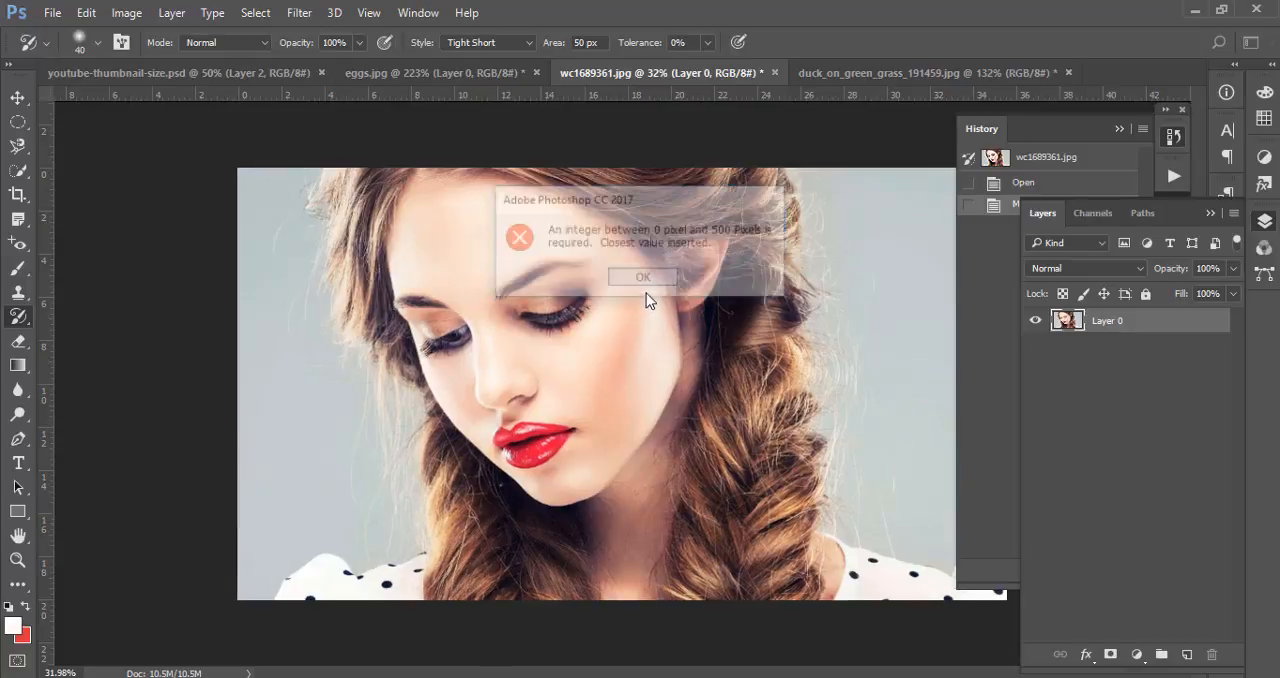
{"action": "key", "text": "ctrl+plus"}
{"action": "left_click_drag", "start_coordinate": [599, 394], "coordinate": [631, 411]}
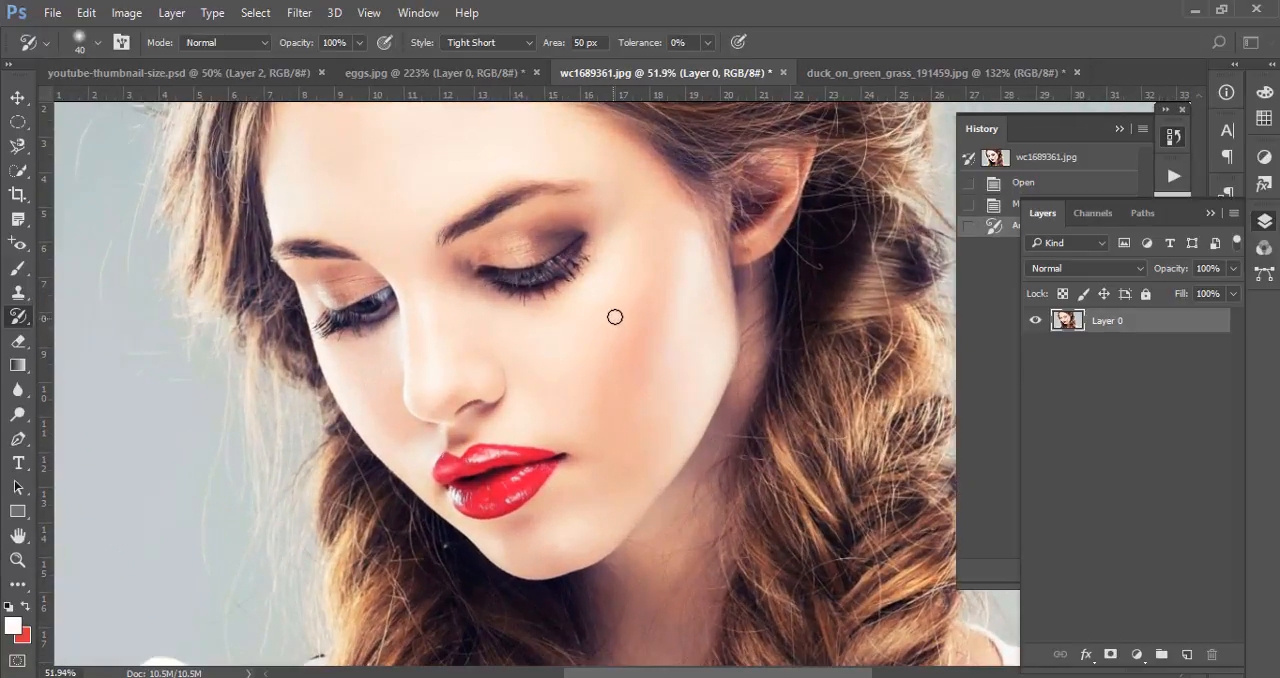
{"action": "mouse_move", "coordinate": [540, 464]}
{"action": "left_mouse_down"}
{"action": "mouse_move", "coordinate": [490, 451]}
{"action": "mouse_move", "coordinate": [568, 466]}
{"action": "mouse_move", "coordinate": [478, 506]}
{"action": "mouse_move", "coordinate": [550, 476]}
{"action": "mouse_move", "coordinate": [575, 446]}
{"action": "mouse_move", "coordinate": [435, 474]}
{"action": "mouse_move", "coordinate": [508, 493]}
{"action": "mouse_move", "coordinate": [585, 449]}
{"action": "mouse_move", "coordinate": [461, 485]}
{"action": "mouse_move", "coordinate": [466, 467]}
{"action": "mouse_move", "coordinate": [596, 451]}
{"action": "left_mouse_up"}
{"action": "key", "text": "ctrl+alt+z"}
{"action": "key", "text": "ctrl+alt+z"}
{"action": "key", "text": "ctrl+alt+z"}
{"action": "key", "text": "ctrl+alt+z"}
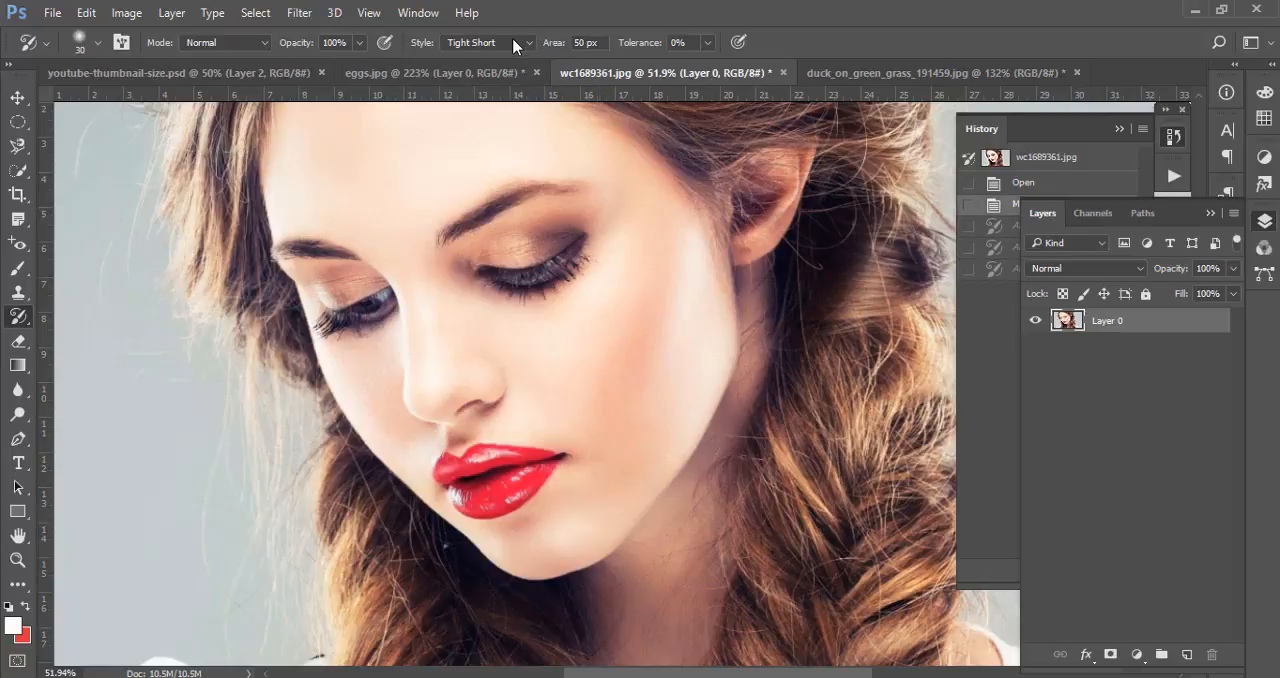
Set the Art History Brush style to Tight Medium, keep the Normal mode, and undo a test stroke on the lips
{"action": "left_click", "coordinate": [243, 42]}
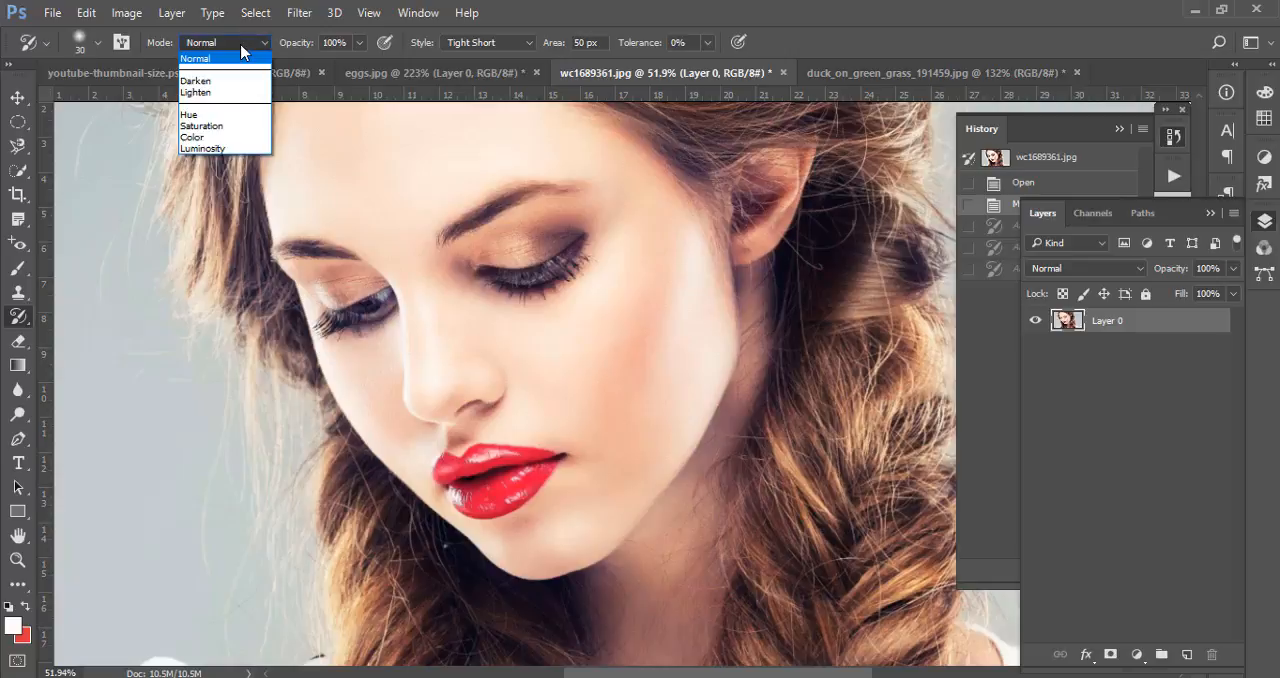
{"action": "left_click", "coordinate": [242, 47]}
{"action": "left_click", "coordinate": [490, 44]}
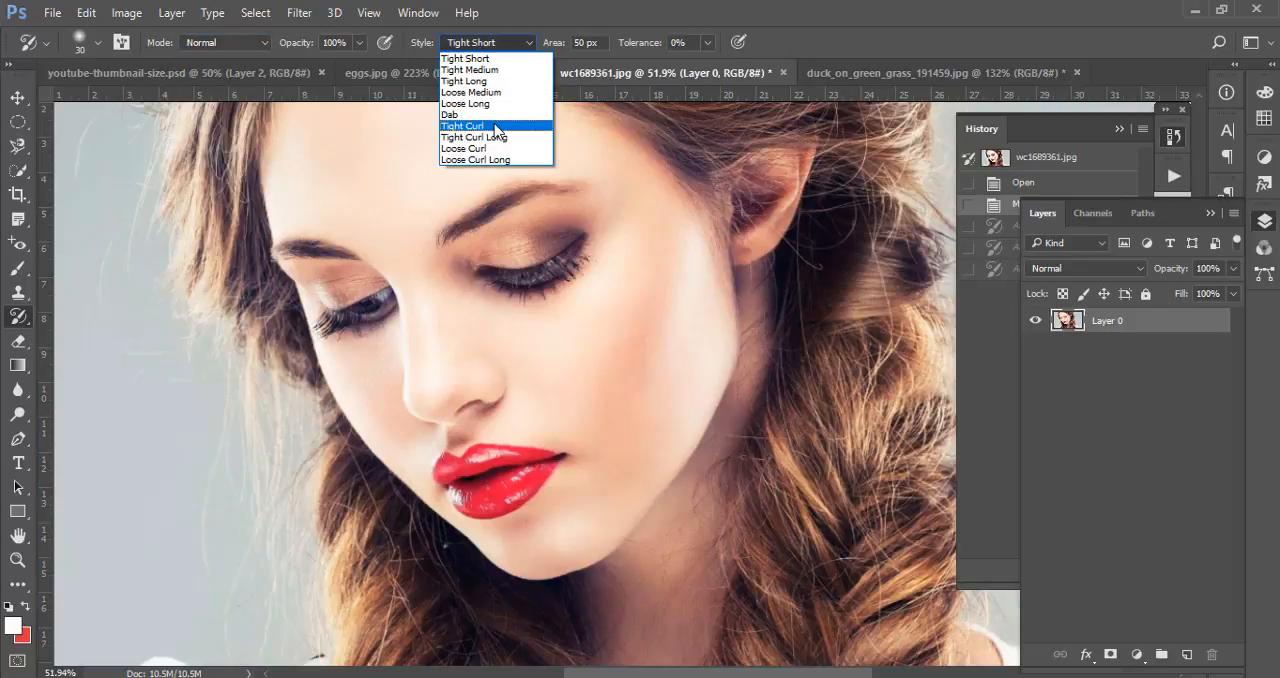
{"action": "left_click", "coordinate": [504, 70]}
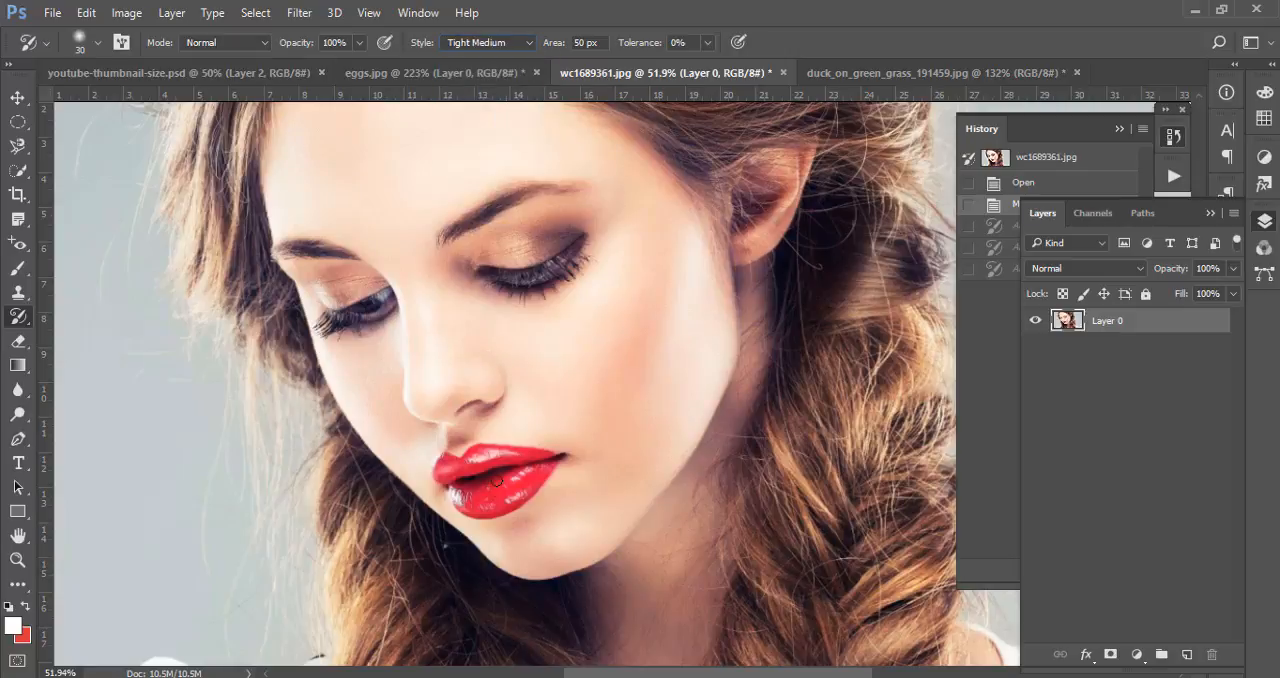
{"action": "left_click_drag", "start_coordinate": [497, 482], "coordinate": [511, 474]}
{"action": "key", "text": "ctrl+z"}
Paint Tight Medium Art History Brush strokes over the eye nearer the ear and across the cheek below it
{"action": "mouse_move", "coordinate": [624, 385]}
{"action": "left_mouse_down"}
{"action": "mouse_move", "coordinate": [657, 277]}
{"action": "mouse_move", "coordinate": [598, 328]}
{"action": "mouse_move", "coordinate": [599, 372]}
{"action": "mouse_move", "coordinate": [569, 281]}
{"action": "left_mouse_up"}
{"action": "mouse_move", "coordinate": [569, 281]}
{"action": "left_mouse_down"}
{"action": "mouse_move", "coordinate": [587, 235]}
{"action": "mouse_move", "coordinate": [530, 286]}
{"action": "left_mouse_up"}
{"action": "mouse_move", "coordinate": [540, 240]}
{"action": "left_mouse_down"}
{"action": "mouse_move", "coordinate": [476, 260]}
{"action": "mouse_move", "coordinate": [500, 272]}
{"action": "left_mouse_up"}
{"action": "left_click_drag", "start_coordinate": [558, 351], "coordinate": [612, 345]}
{"action": "left_click_drag", "start_coordinate": [612, 345], "coordinate": [650, 338]}
{"action": "left_click_drag", "start_coordinate": [650, 338], "coordinate": [683, 331]}
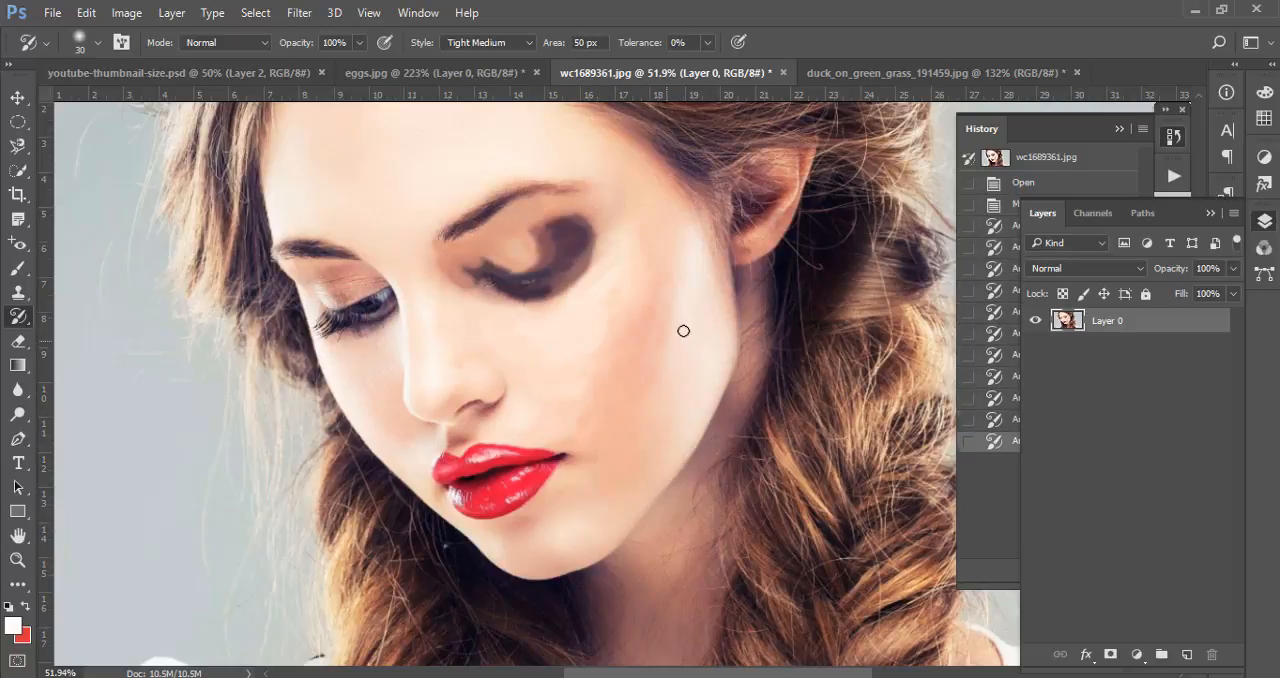
{"action": "left_click_drag", "start_coordinate": [655, 397], "coordinate": [700, 326]}
{"action": "mouse_move", "coordinate": [689, 383]}
{"action": "left_mouse_down"}
{"action": "mouse_move", "coordinate": [700, 328]}
{"action": "mouse_move", "coordinate": [656, 404]}
{"action": "left_mouse_up"}
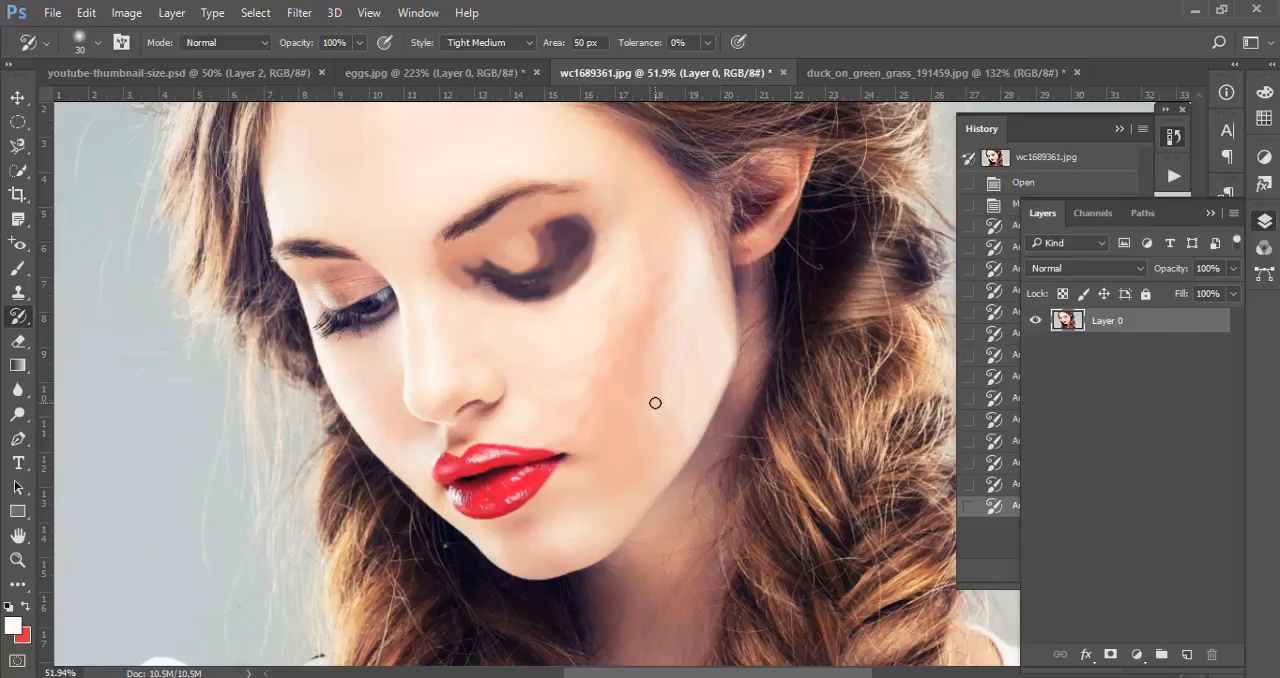
Set the brush area to 10 px and paint over the lashes and lids of both eyes
{"action": "left_click", "coordinate": [600, 42]}
{"action": "left_click_drag", "start_coordinate": [542, 267], "coordinate": [532, 290]}
{"action": "mouse_move", "coordinate": [386, 300]}
{"action": "left_mouse_down"}
{"action": "mouse_move", "coordinate": [338, 324]}
{"action": "mouse_move", "coordinate": [385, 300]}
{"action": "mouse_move", "coordinate": [376, 269]}
{"action": "left_mouse_up"}
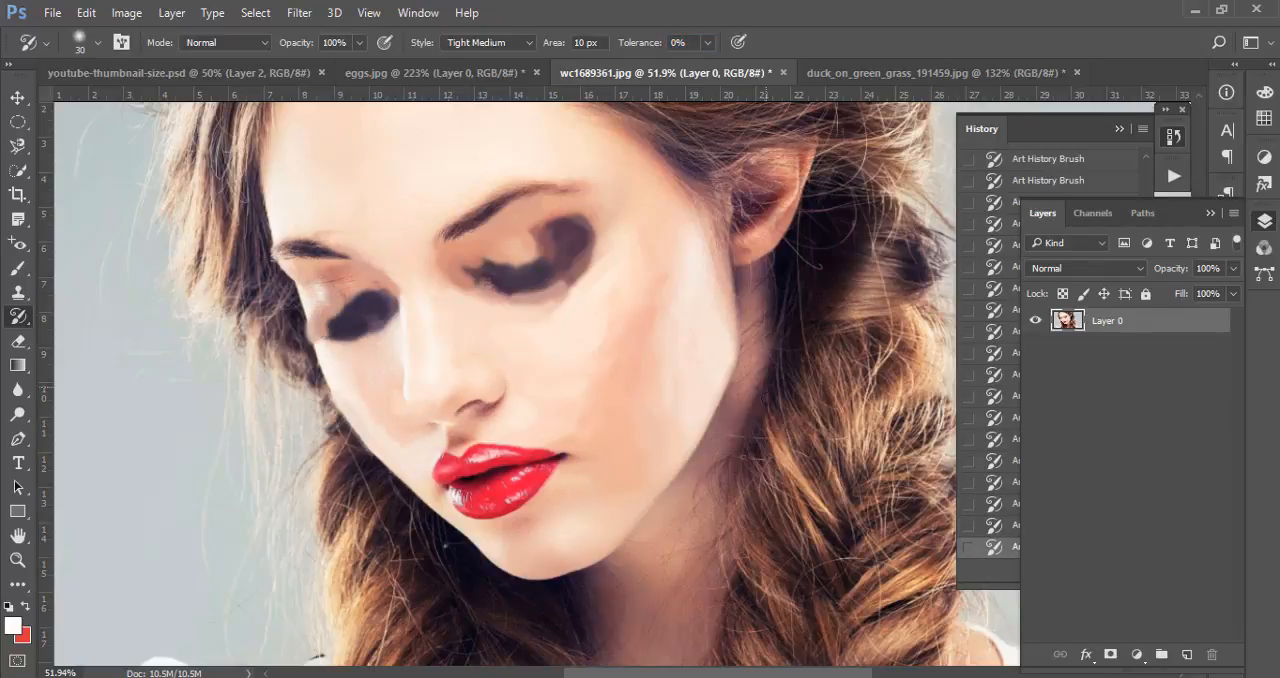
Paint Art History Brush strokes over parts of both braids and smooth the neck below the jawline
{"action": "mouse_move", "coordinate": [772, 420]}
{"action": "left_mouse_down"}
{"action": "mouse_move", "coordinate": [816, 539]}
{"action": "mouse_move", "coordinate": [794, 486]}
{"action": "mouse_move", "coordinate": [594, 306]}
{"action": "mouse_move", "coordinate": [725, 248]}
{"action": "left_mouse_up"}
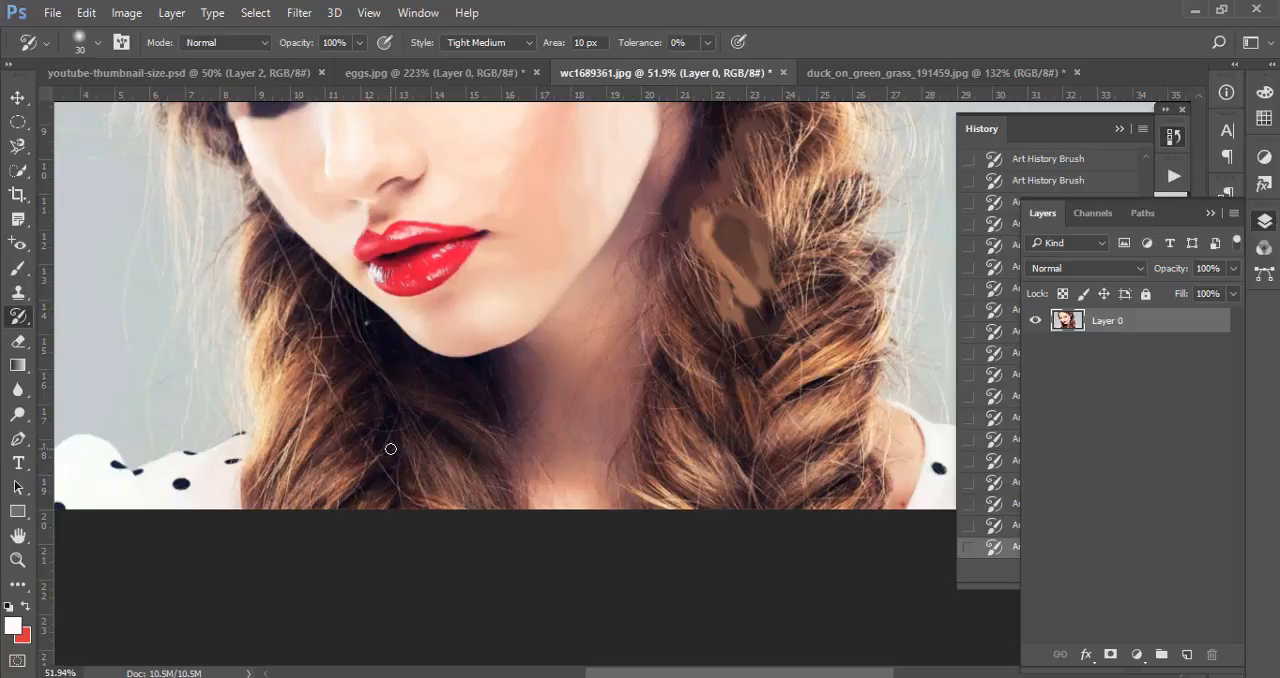
{"action": "mouse_move", "coordinate": [395, 446]}
{"action": "left_mouse_down"}
{"action": "mouse_move", "coordinate": [284, 505]}
{"action": "mouse_move", "coordinate": [355, 422]}
{"action": "mouse_move", "coordinate": [276, 492]}
{"action": "mouse_move", "coordinate": [318, 380]}
{"action": "mouse_move", "coordinate": [302, 480]}
{"action": "left_mouse_up"}
{"action": "left_click_drag", "start_coordinate": [620, 402], "coordinate": [431, 488]}
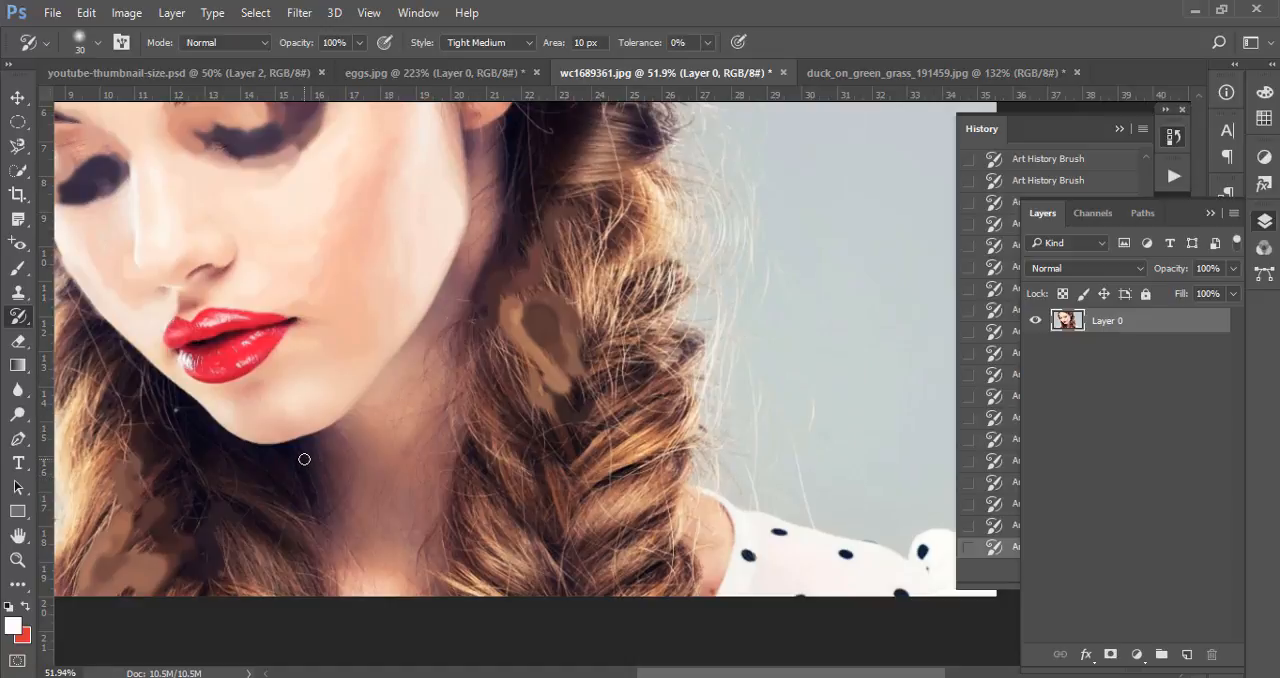
{"action": "mouse_move", "coordinate": [304, 459]}
{"action": "left_mouse_down"}
{"action": "mouse_move", "coordinate": [348, 584]}
{"action": "mouse_move", "coordinate": [332, 501]}
{"action": "mouse_move", "coordinate": [345, 411]}
{"action": "mouse_move", "coordinate": [391, 559]}
{"action": "mouse_move", "coordinate": [413, 371]}
{"action": "mouse_move", "coordinate": [396, 394]}
{"action": "mouse_move", "coordinate": [388, 477]}
{"action": "left_mouse_up"}
{"action": "mouse_move", "coordinate": [460, 328]}
{"action": "left_mouse_down"}
{"action": "mouse_move", "coordinate": [491, 236]}
{"action": "mouse_move", "coordinate": [443, 398]}
{"action": "mouse_move", "coordinate": [416, 355]}
{"action": "mouse_move", "coordinate": [352, 412]}
{"action": "left_mouse_up"}
{"action": "left_click_drag", "start_coordinate": [471, 394], "coordinate": [386, 372]}
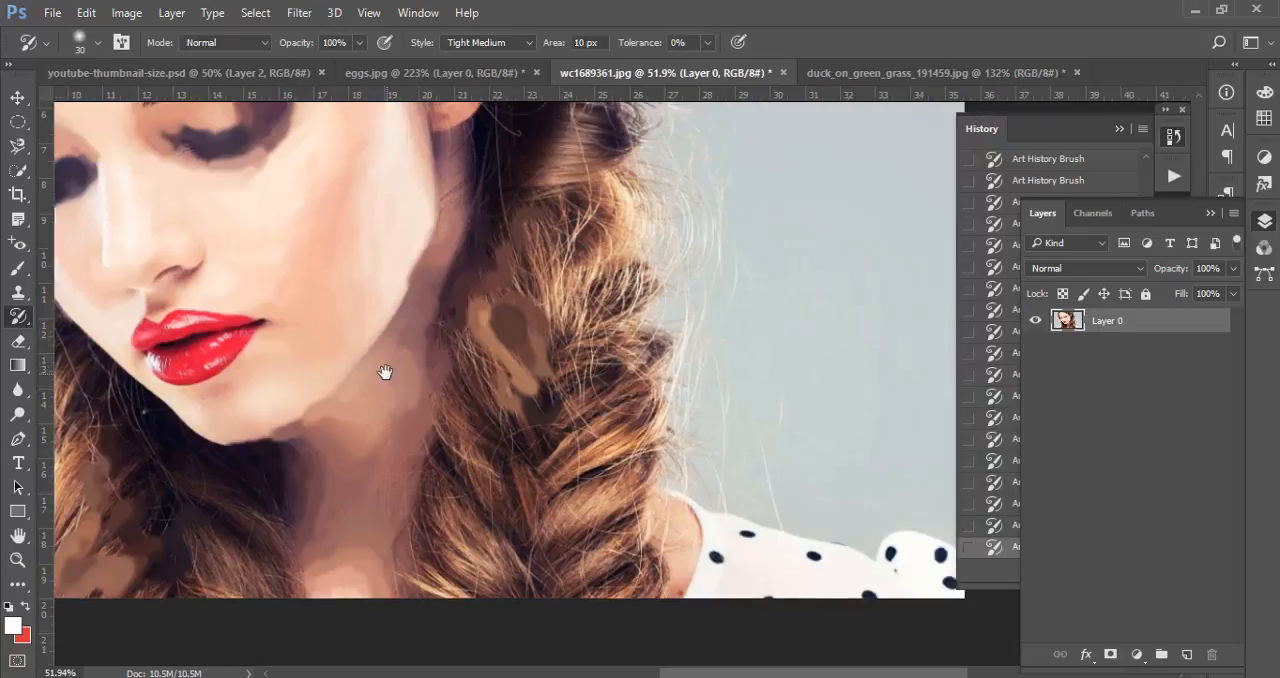
{"action": "mouse_move", "coordinate": [392, 503]}
{"action": "left_mouse_down"}
{"action": "mouse_move", "coordinate": [427, 548]}
{"action": "mouse_move", "coordinate": [380, 560]}
{"action": "left_mouse_up"}
Paint over the lower strands of the braid beside the neck and the polka dots on the nearby blouse sleeve
{"action": "mouse_move", "coordinate": [392, 462]}
{"action": "left_mouse_down"}
{"action": "mouse_move", "coordinate": [429, 483]}
{"action": "mouse_move", "coordinate": [398, 394]}
{"action": "mouse_move", "coordinate": [436, 470]}
{"action": "mouse_move", "coordinate": [482, 433]}
{"action": "mouse_move", "coordinate": [540, 420]}
{"action": "mouse_move", "coordinate": [496, 472]}
{"action": "mouse_move", "coordinate": [563, 421]}
{"action": "mouse_move", "coordinate": [528, 562]}
{"action": "mouse_move", "coordinate": [650, 521]}
{"action": "mouse_move", "coordinate": [654, 560]}
{"action": "mouse_move", "coordinate": [702, 563]}
{"action": "left_mouse_up"}
{"action": "left_click", "coordinate": [811, 565]}
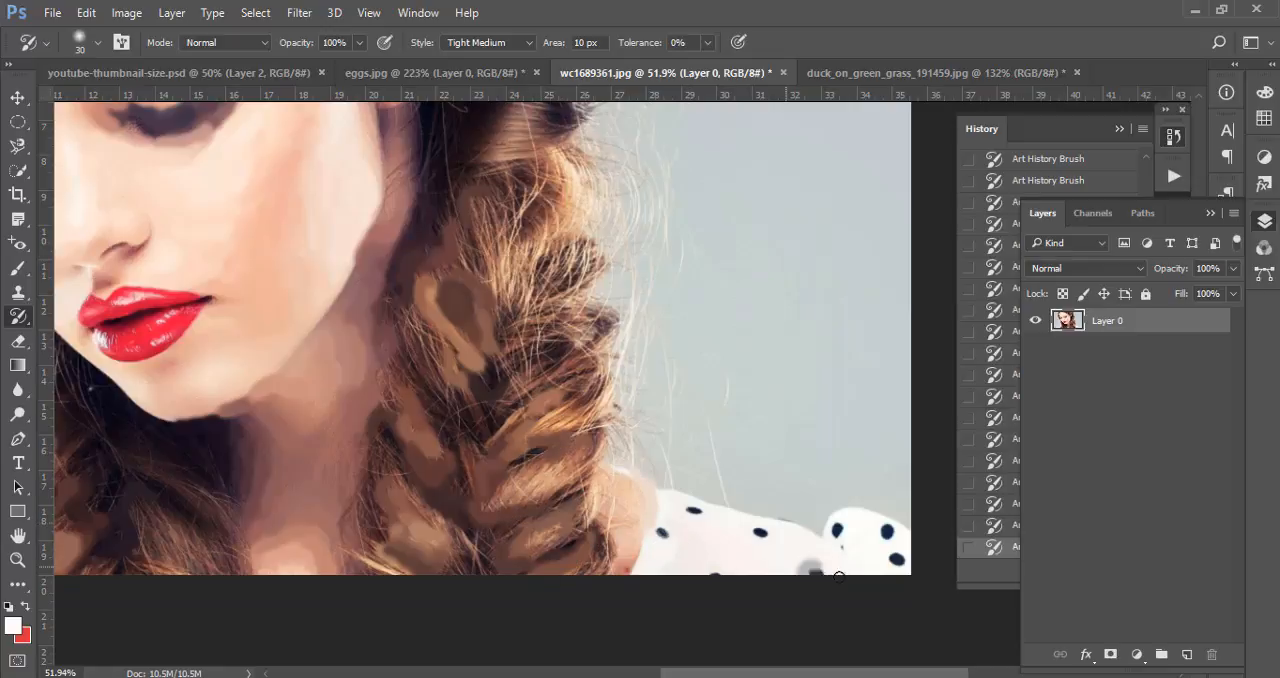
{"action": "left_click", "coordinate": [893, 559]}
Paint Art History Brush strokes over the hair beside the forehead, across the crown and down behind the ear
{"action": "scroll", "coordinate": [445, 217], "scroll_direction": "down", "scroll_amount": 4}
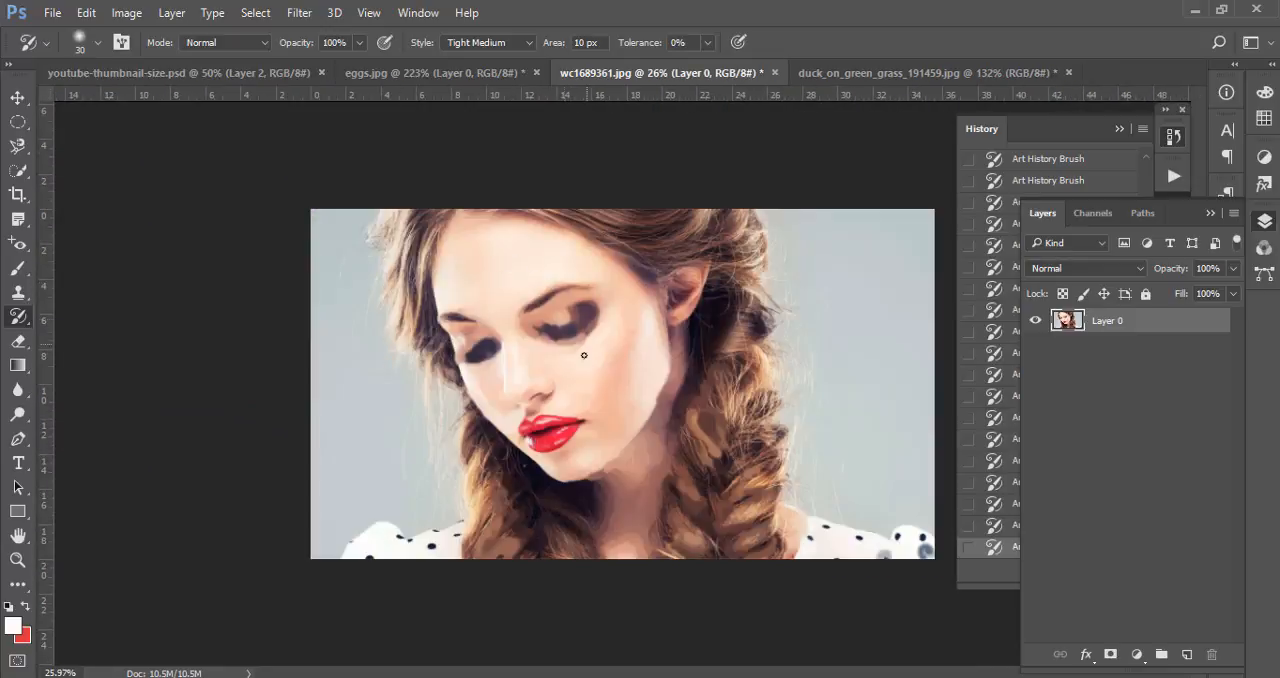
{"action": "scroll", "coordinate": [584, 356], "scroll_direction": "up", "scroll_amount": 2}
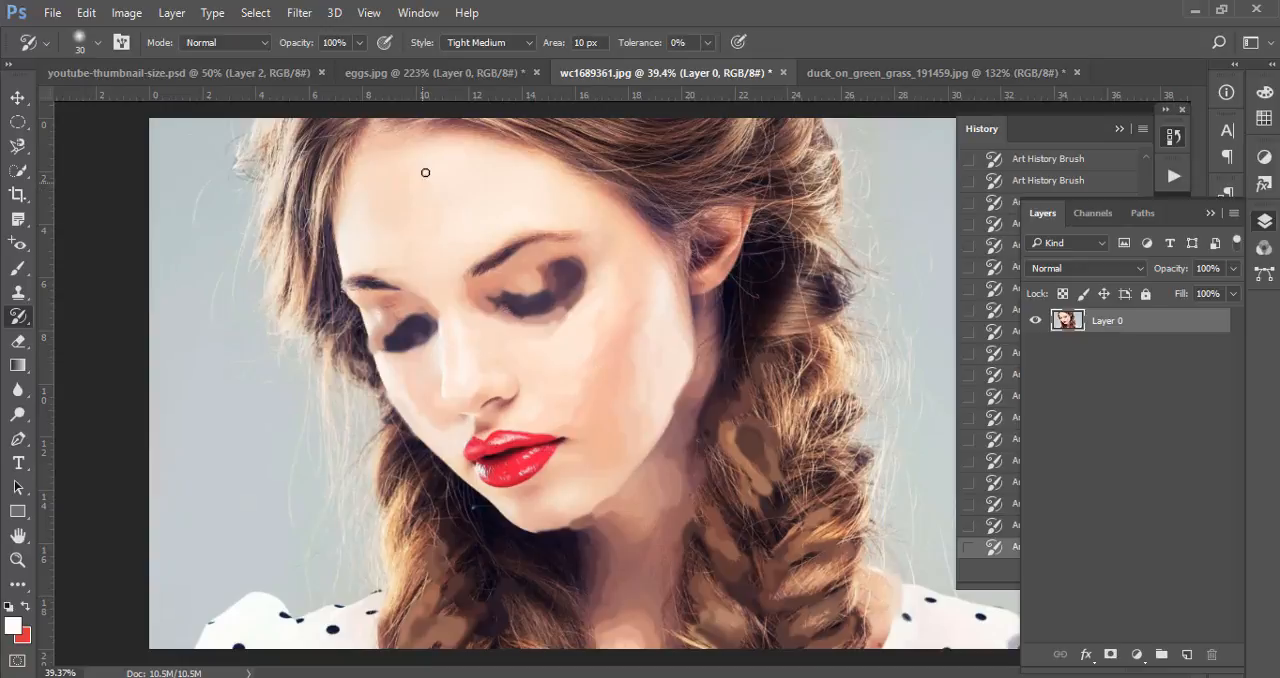
{"action": "mouse_move", "coordinate": [323, 172]}
{"action": "left_mouse_down"}
{"action": "mouse_move", "coordinate": [317, 246]}
{"action": "mouse_move", "coordinate": [298, 270]}
{"action": "mouse_move", "coordinate": [279, 172]}
{"action": "mouse_move", "coordinate": [291, 260]}
{"action": "mouse_move", "coordinate": [336, 325]}
{"action": "mouse_move", "coordinate": [337, 139]}
{"action": "mouse_move", "coordinate": [321, 164]}
{"action": "mouse_move", "coordinate": [332, 129]}
{"action": "mouse_move", "coordinate": [329, 157]}
{"action": "mouse_move", "coordinate": [497, 126]}
{"action": "mouse_move", "coordinate": [576, 159]}
{"action": "mouse_move", "coordinate": [572, 139]}
{"action": "mouse_move", "coordinate": [659, 154]}
{"action": "mouse_move", "coordinate": [605, 137]}
{"action": "mouse_move", "coordinate": [714, 145]}
{"action": "mouse_move", "coordinate": [719, 161]}
{"action": "mouse_move", "coordinate": [742, 162]}
{"action": "mouse_move", "coordinate": [690, 187]}
{"action": "mouse_move", "coordinate": [805, 169]}
{"action": "mouse_move", "coordinate": [817, 345]}
{"action": "mouse_move", "coordinate": [791, 265]}
{"action": "mouse_move", "coordinate": [778, 370]}
{"action": "left_mouse_up"}
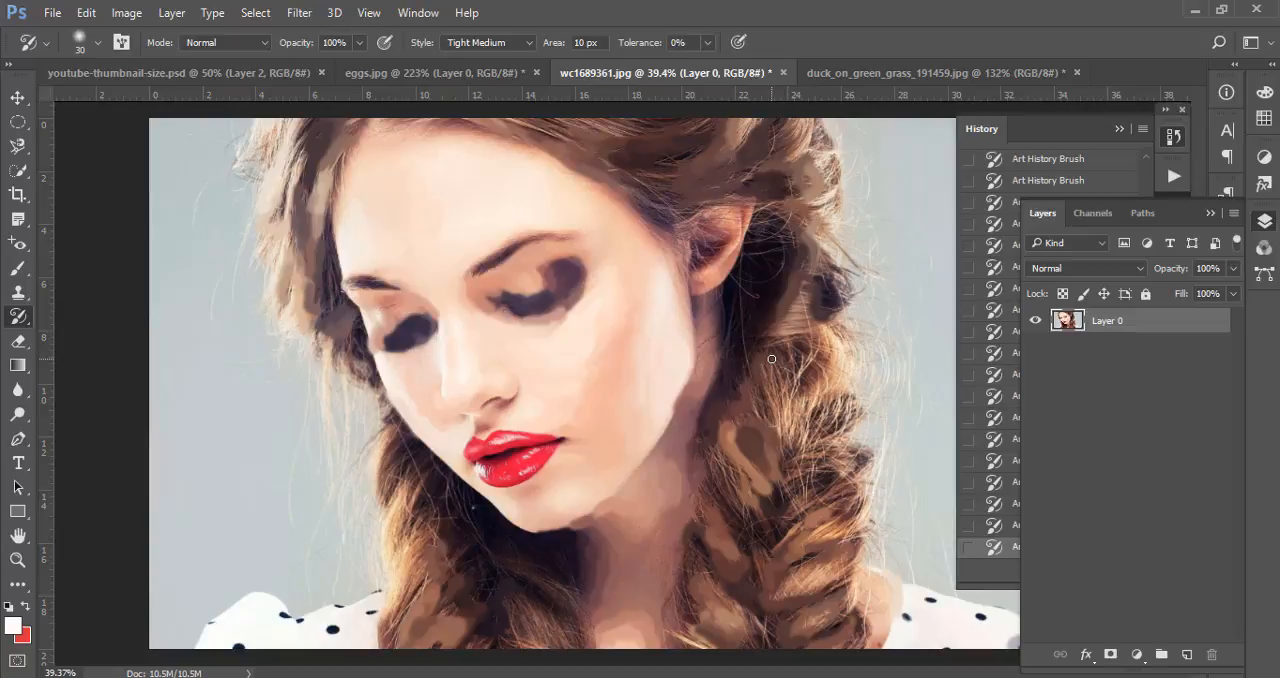
Paint over the middle strands of the braid below the ear and the dark hair under the chin
{"action": "scroll", "coordinate": [790, 370], "scroll_direction": "up", "scroll_amount": 5}
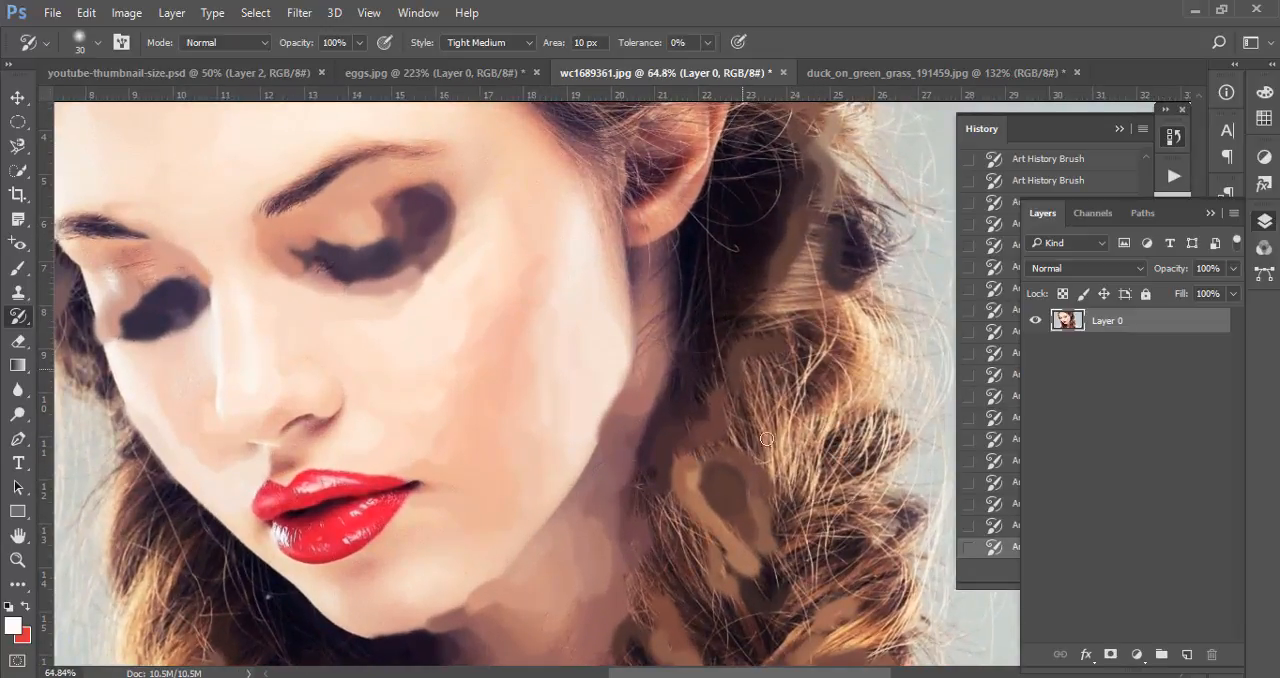
{"action": "mouse_move", "coordinate": [779, 347]}
{"action": "left_mouse_down"}
{"action": "mouse_move", "coordinate": [809, 447]}
{"action": "mouse_move", "coordinate": [821, 313]}
{"action": "mouse_move", "coordinate": [842, 454]}
{"action": "mouse_move", "coordinate": [854, 445]}
{"action": "mouse_move", "coordinate": [805, 540]}
{"action": "left_mouse_up"}
{"action": "left_click_drag", "start_coordinate": [693, 381], "coordinate": [623, 286]}
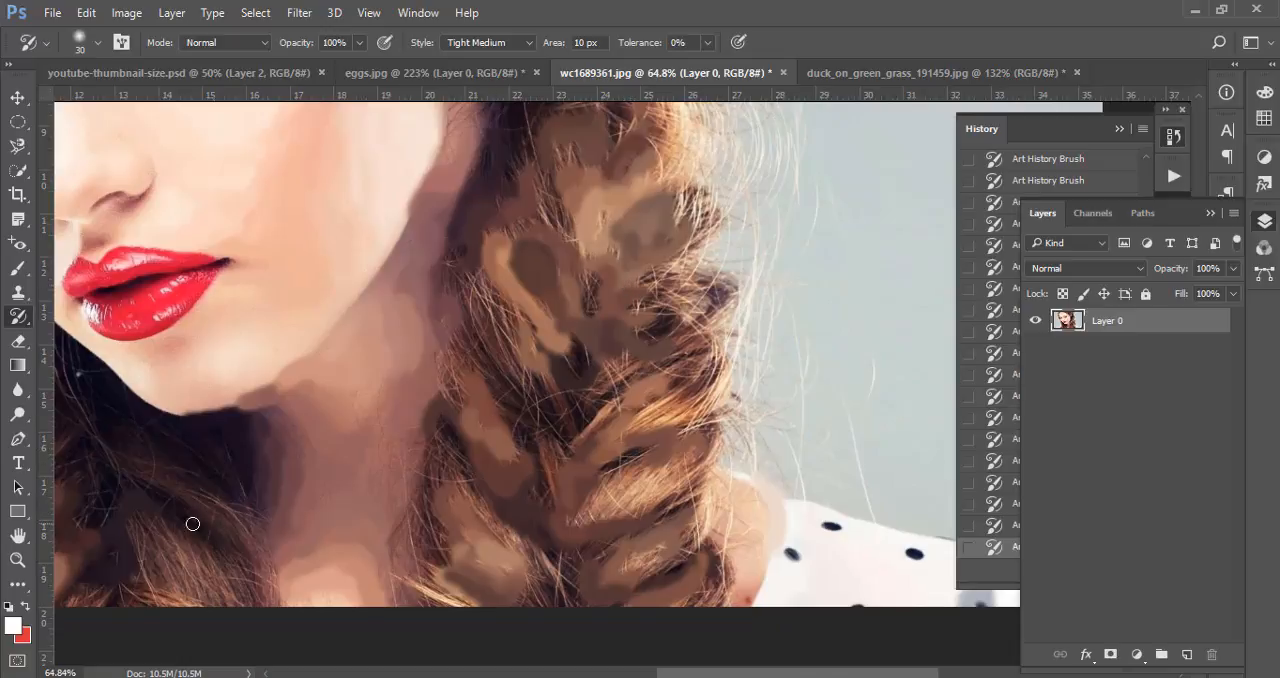
{"action": "mouse_move", "coordinate": [193, 523]}
{"action": "left_mouse_down"}
{"action": "mouse_move", "coordinate": [186, 464]}
{"action": "mouse_move", "coordinate": [240, 515]}
{"action": "left_mouse_up"}
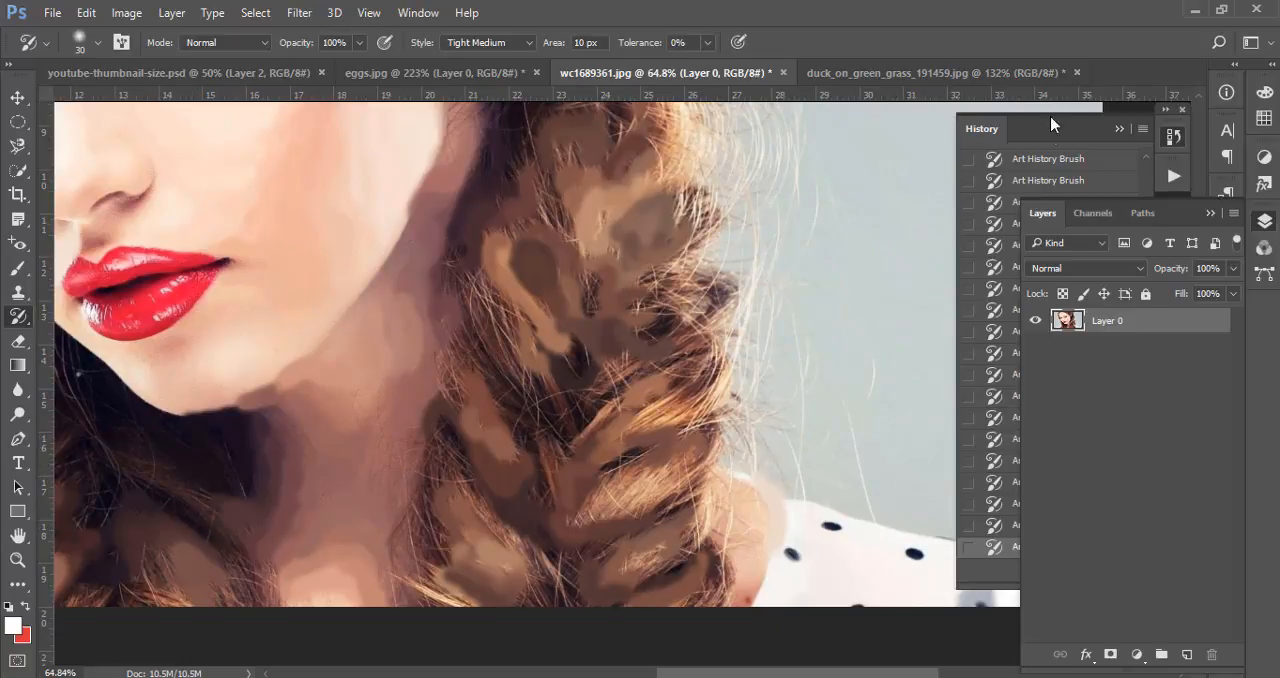
Switch to duck_on_green_grass_191459.jpg, activate the Clone Stamp Tool and convert the Background into Layer 0
{"action": "left_click", "coordinate": [845, 73]}
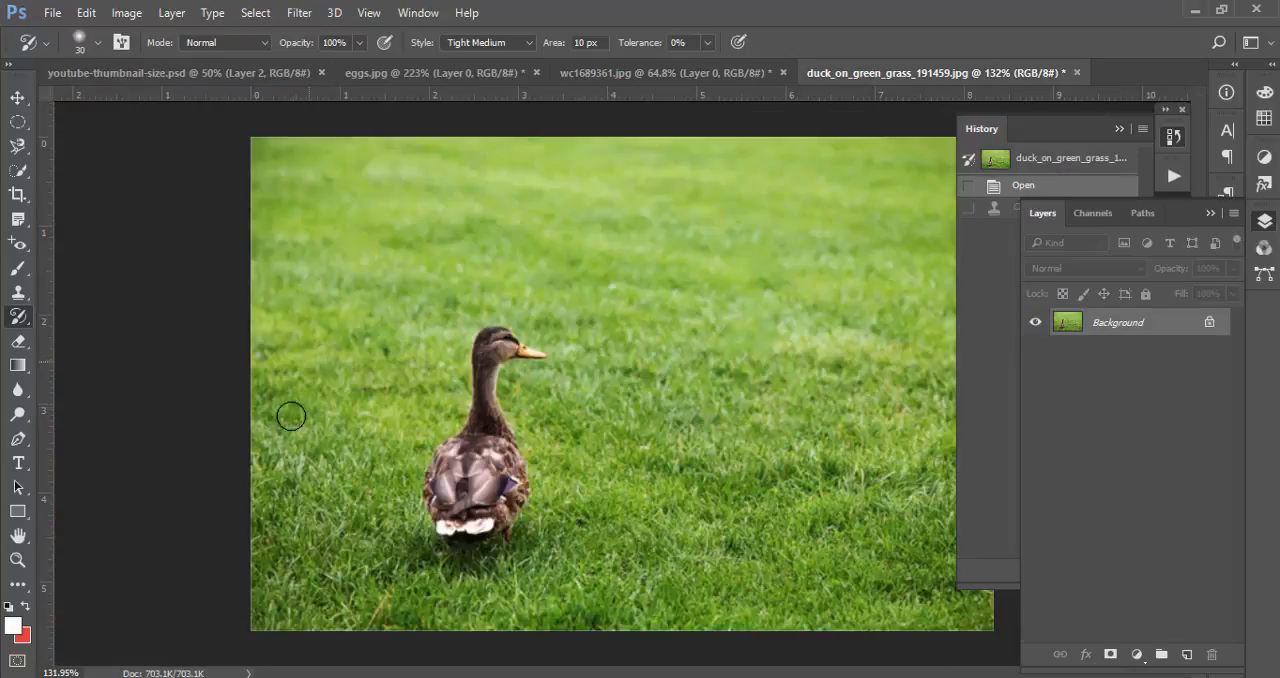
{"action": "left_click", "coordinate": [16, 300]}
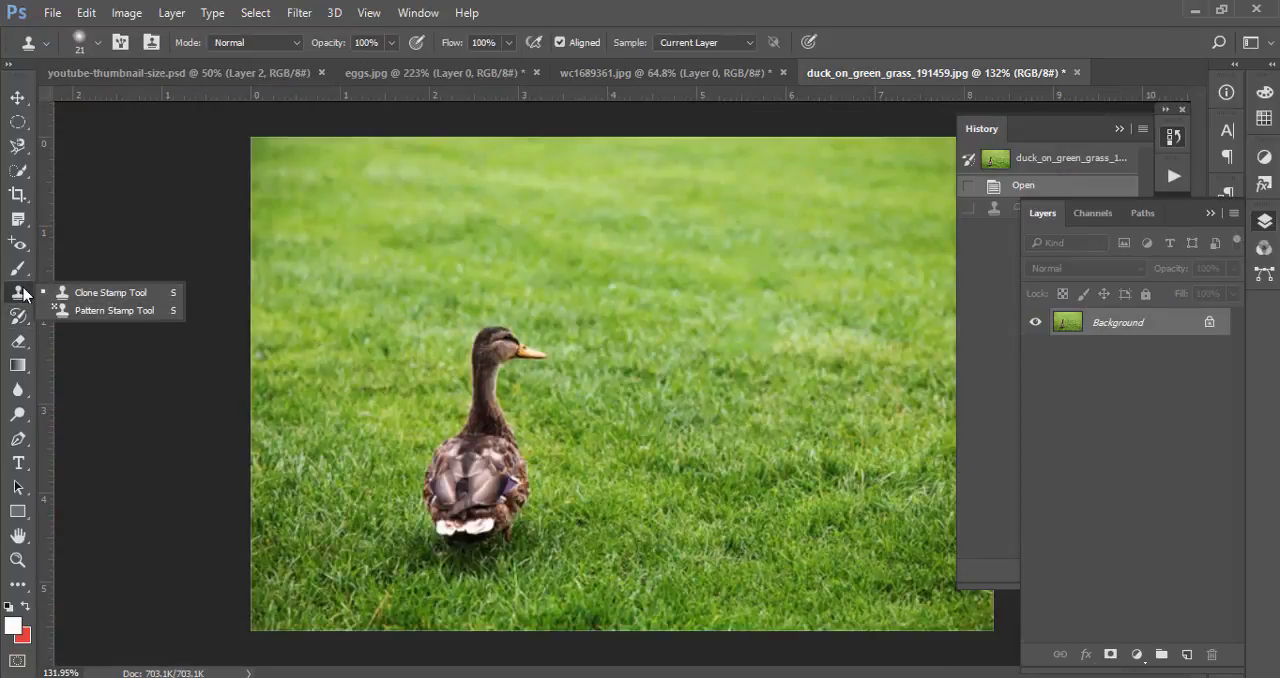
{"action": "left_click", "coordinate": [105, 297]}
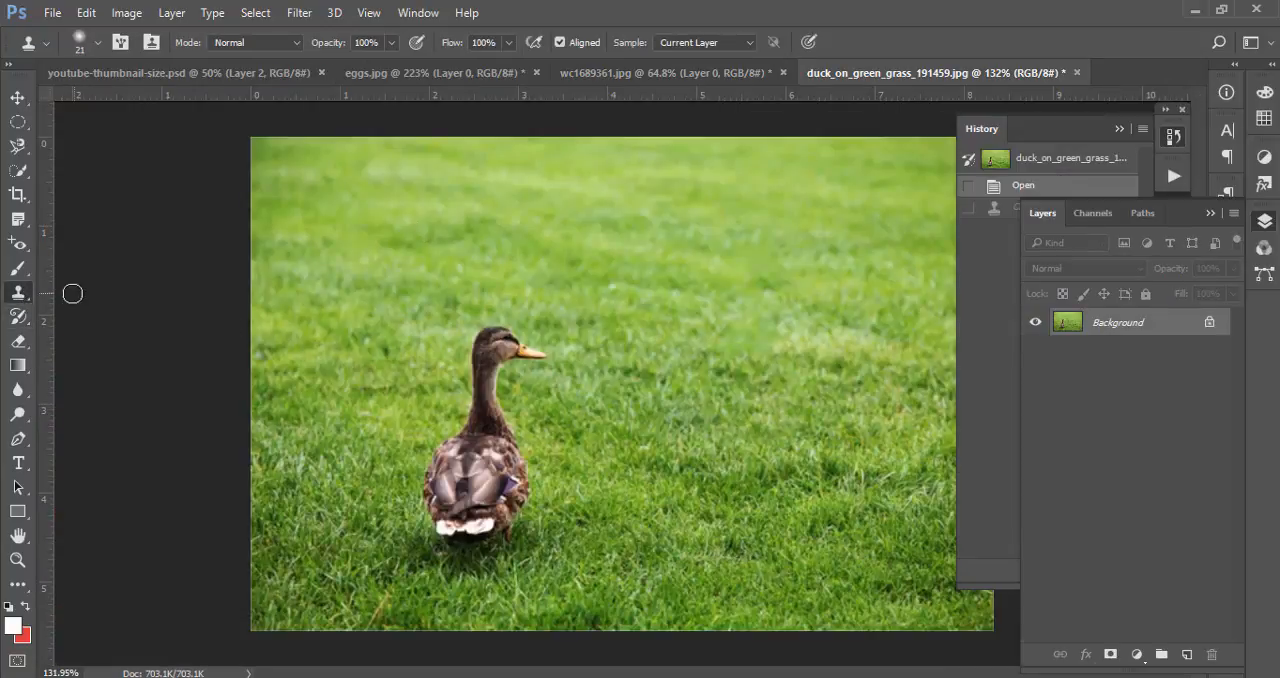
{"action": "double_click", "coordinate": [1113, 324]}
{"action": "left_click", "coordinate": [822, 224]}
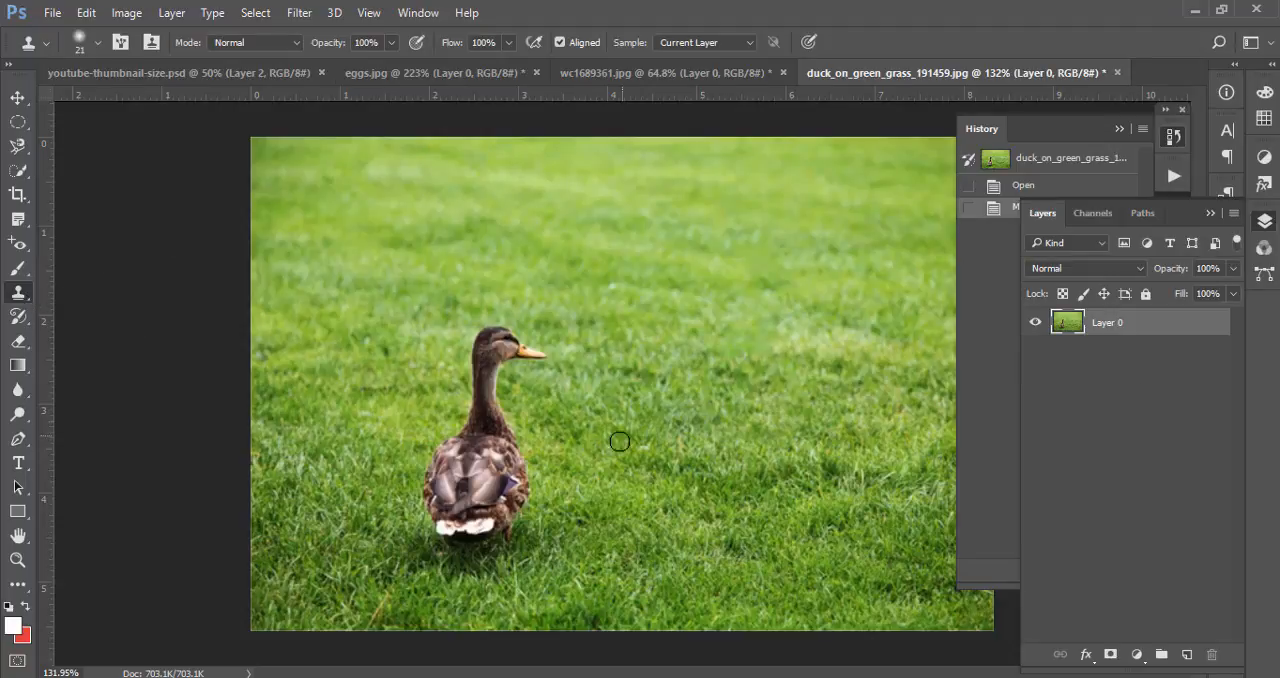
{"action": "mouse_move", "coordinate": [494, 514]}
{"action": "left_mouse_down"}
{"action": "mouse_move", "coordinate": [563, 514]}
{"action": "mouse_move", "coordinate": [643, 474]}
{"action": "mouse_move", "coordinate": [718, 402]}
{"action": "mouse_move", "coordinate": [673, 430]}
{"action": "mouse_move", "coordinate": [638, 405]}
{"action": "left_mouse_up"}
{"action": "left_click", "coordinate": [21, 295]}
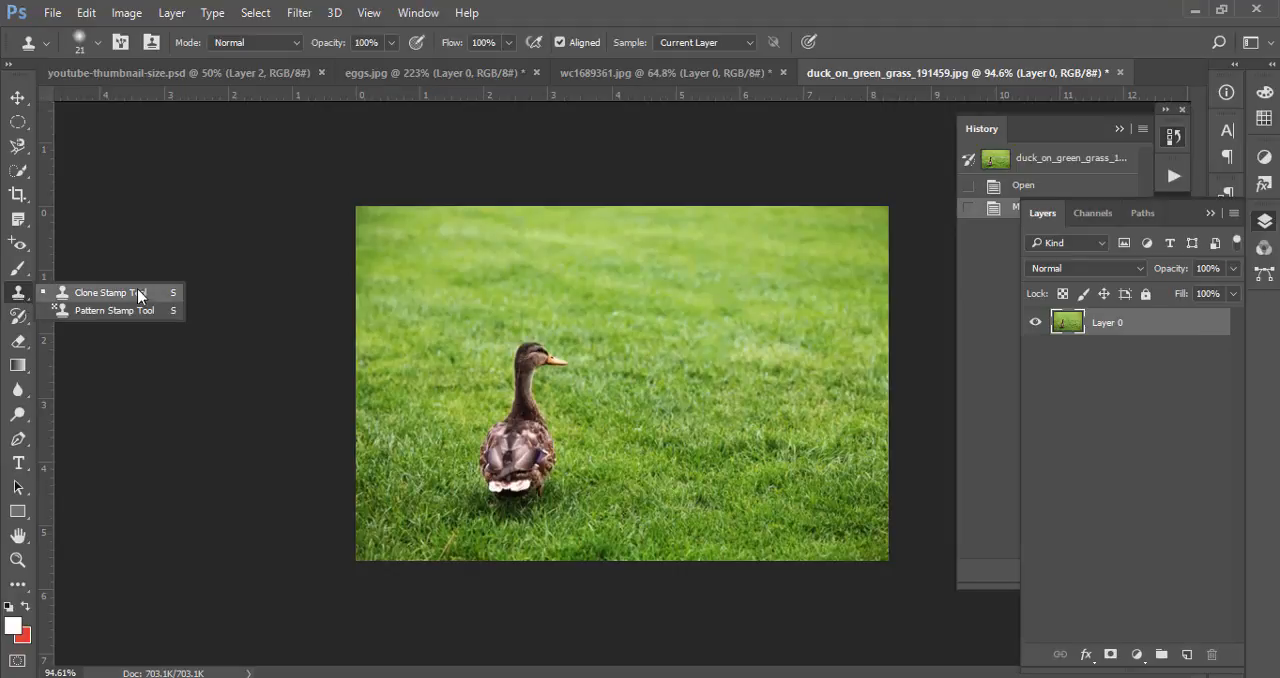
{"action": "left_click", "coordinate": [171, 294]}
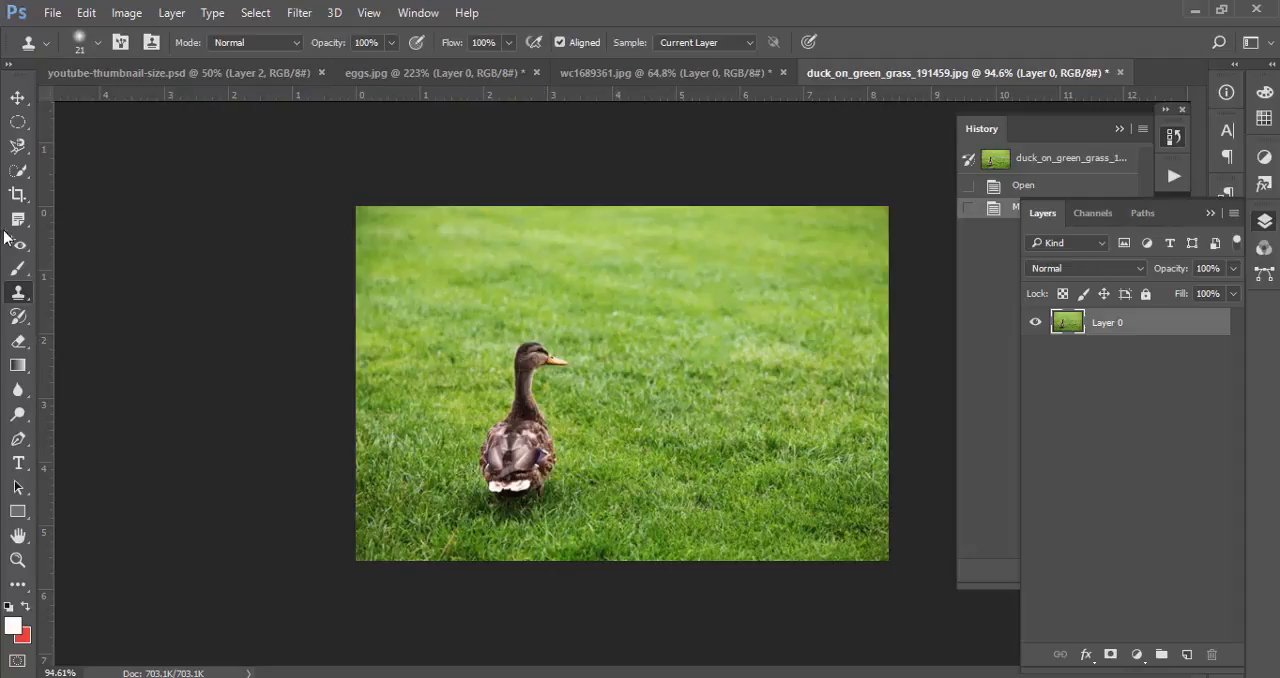
{"action": "left_click_drag", "start_coordinate": [22, 172], "coordinate": [20, 225]}
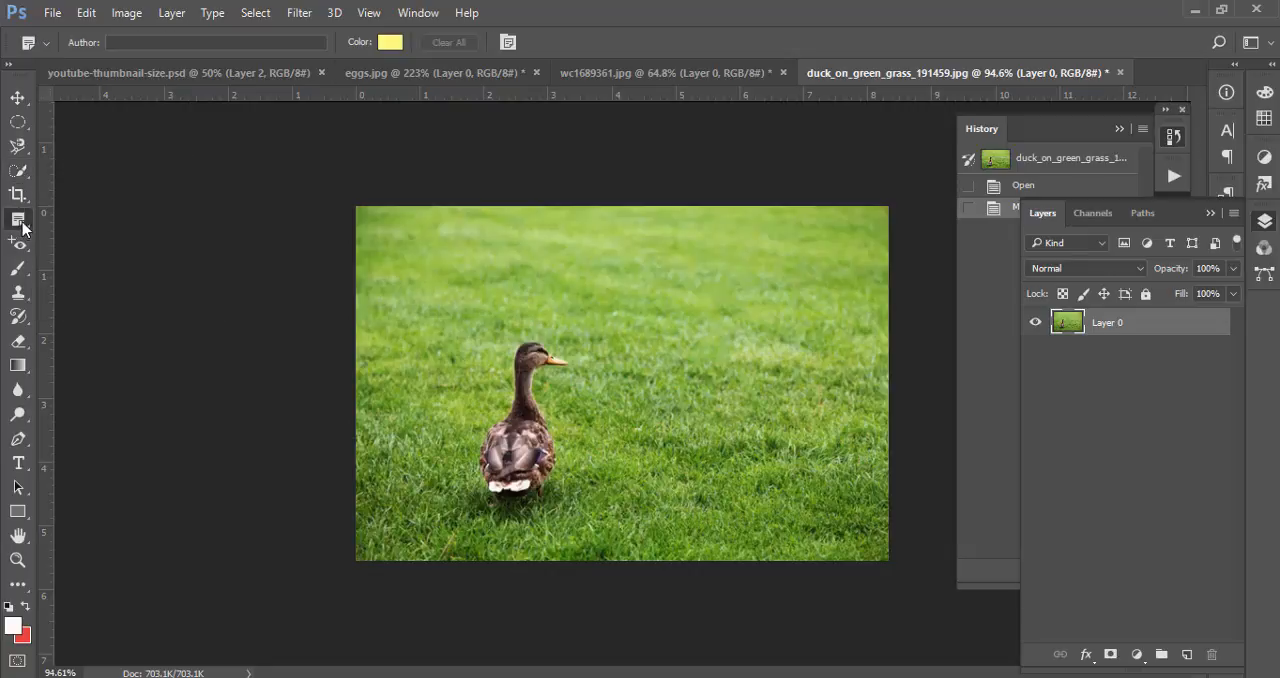
{"action": "left_click", "coordinate": [18, 243]}
{"action": "left_click", "coordinate": [21, 272]}
{"action": "left_click", "coordinate": [20, 297]}
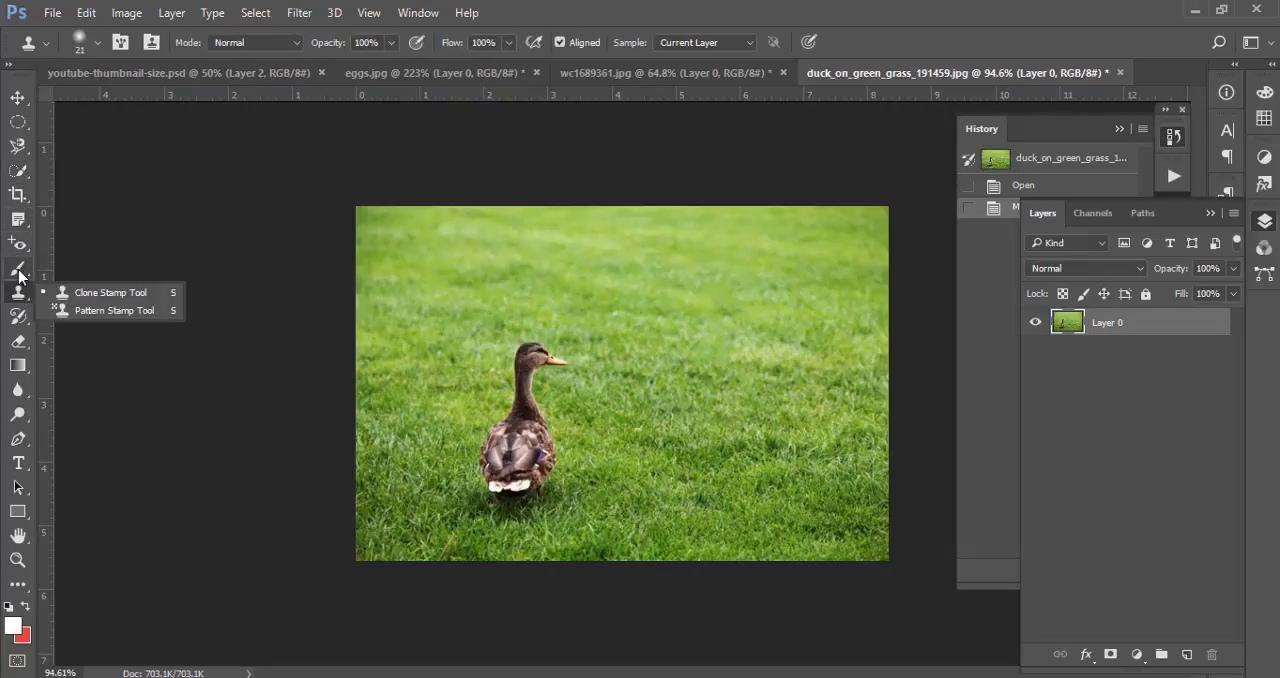
{"action": "left_click", "coordinate": [19, 273]}
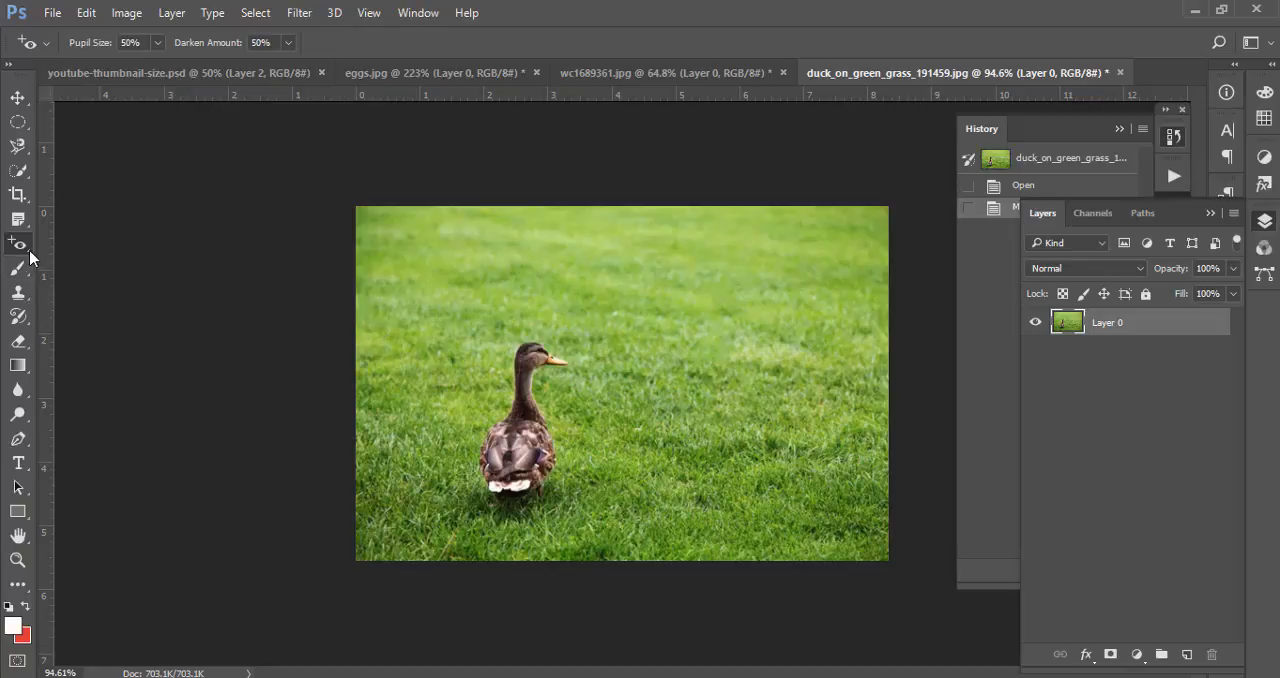
Try to cover the duck with grass from farther right in the photo using the Patch Tool, undo it and deselect
{"action": "right_click", "coordinate": [28, 250]}
{"action": "left_click", "coordinate": [100, 245]}
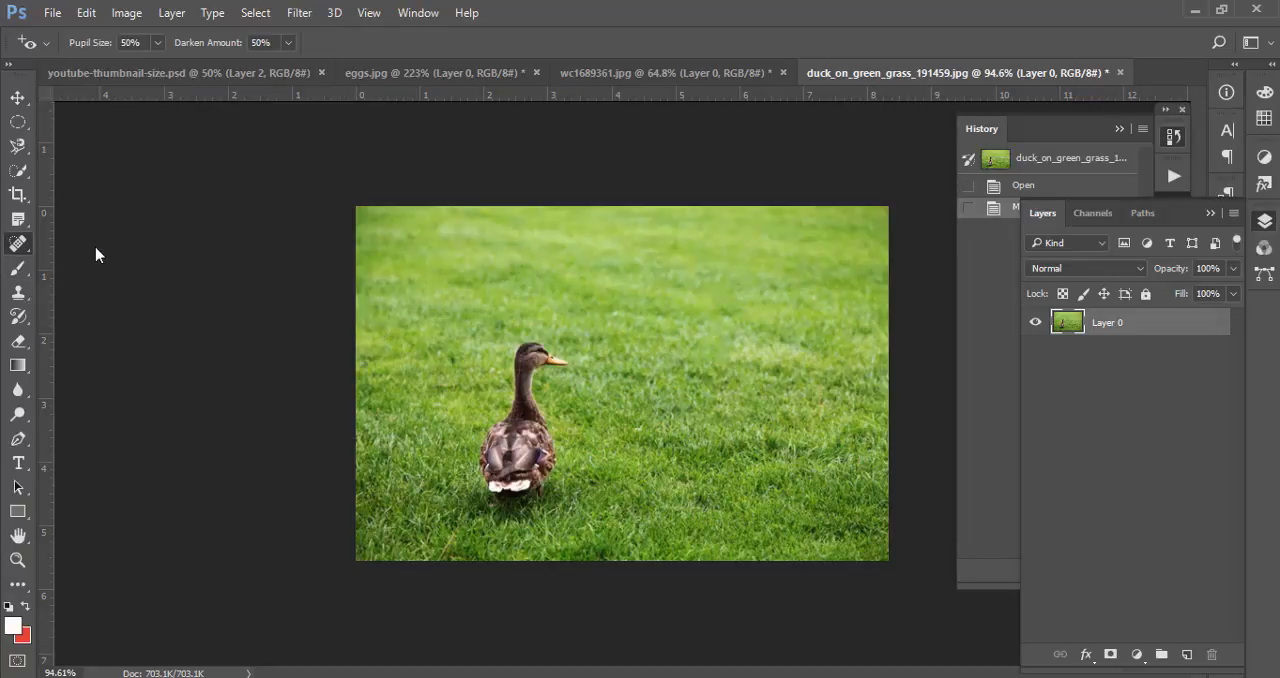
{"action": "right_click", "coordinate": [26, 248]}
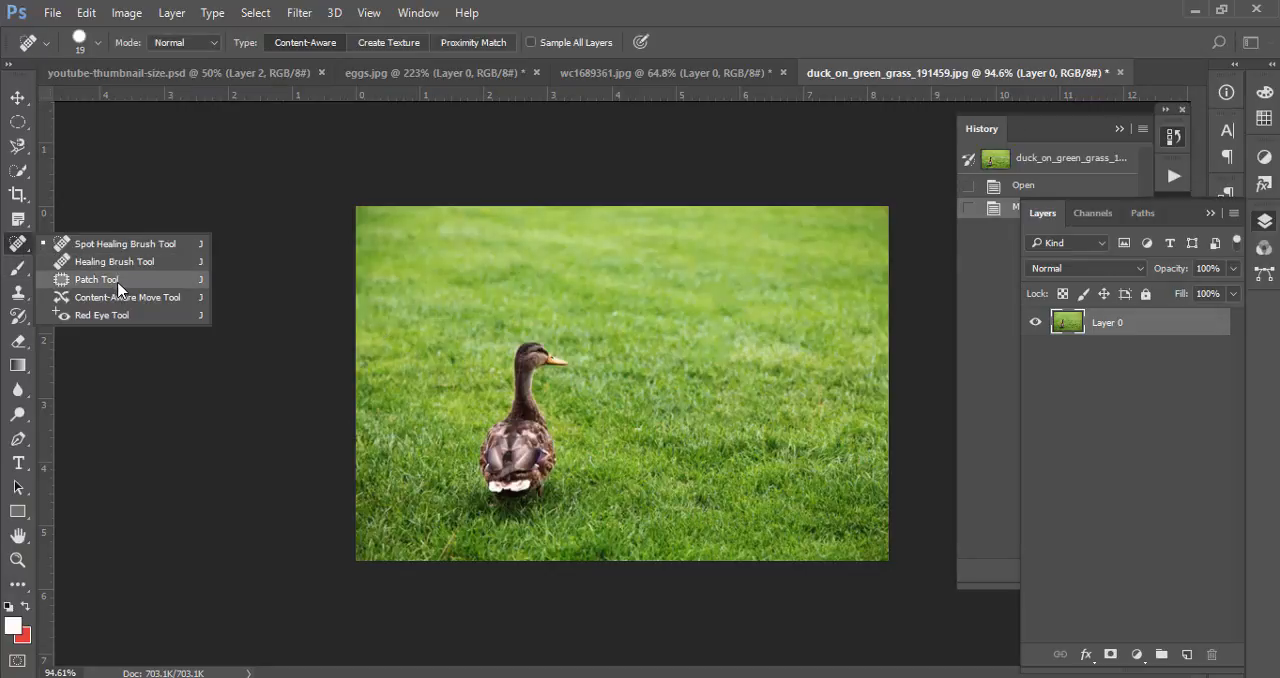
{"action": "left_click", "coordinate": [100, 280]}
{"action": "mouse_move", "coordinate": [563, 400]}
{"action": "left_mouse_down"}
{"action": "mouse_move", "coordinate": [560, 508]}
{"action": "mouse_move", "coordinate": [575, 410]}
{"action": "mouse_move", "coordinate": [489, 380]}
{"action": "mouse_move", "coordinate": [524, 527]}
{"action": "mouse_move", "coordinate": [568, 405]}
{"action": "left_mouse_up"}
{"action": "left_click_drag", "start_coordinate": [511, 439], "coordinate": [710, 420]}
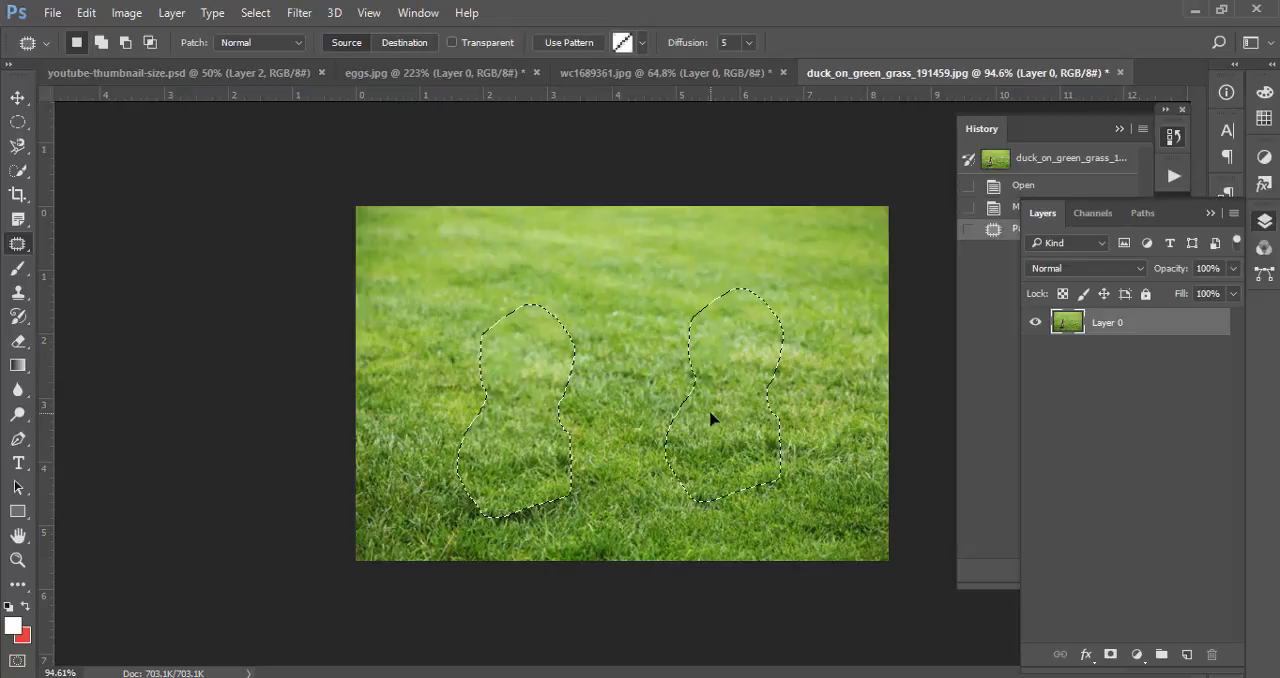
{"action": "key", "text": "ctrl+z"}
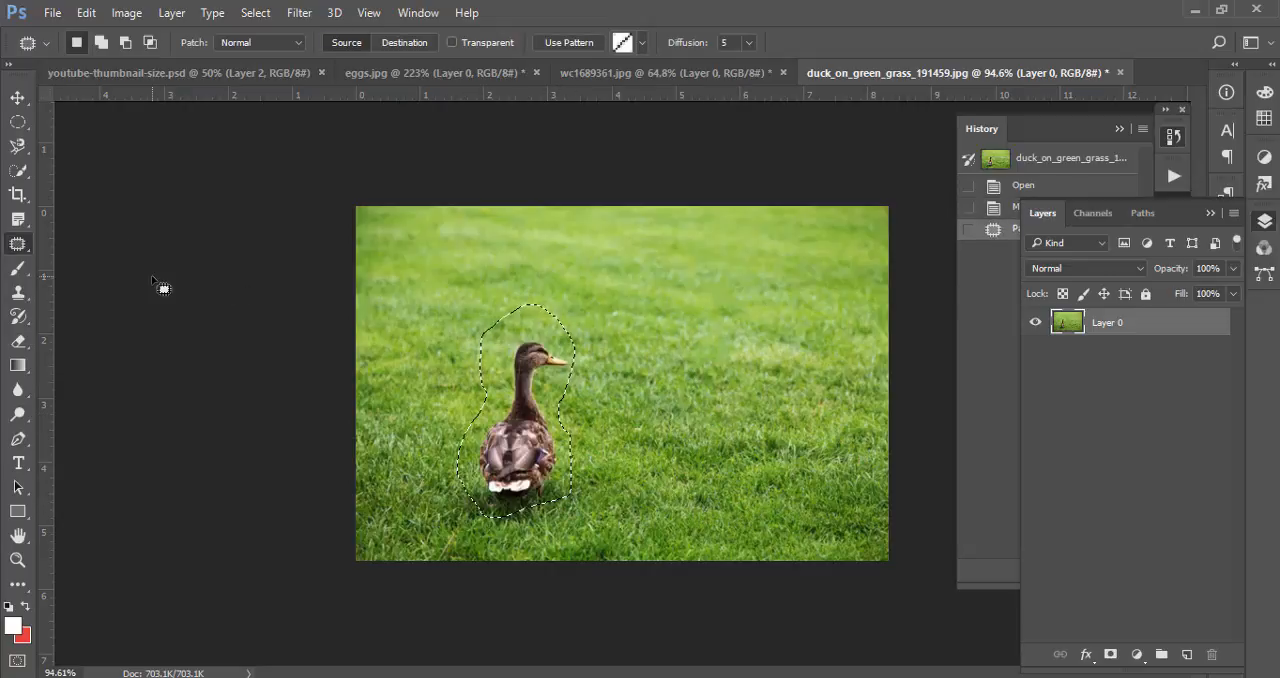
{"action": "key", "text": "ctrl+d"}
Try to move the duck rightward across the grass with the Content-Aware Move Tool, undo the moves and deselect
{"action": "right_click", "coordinate": [17, 243]}
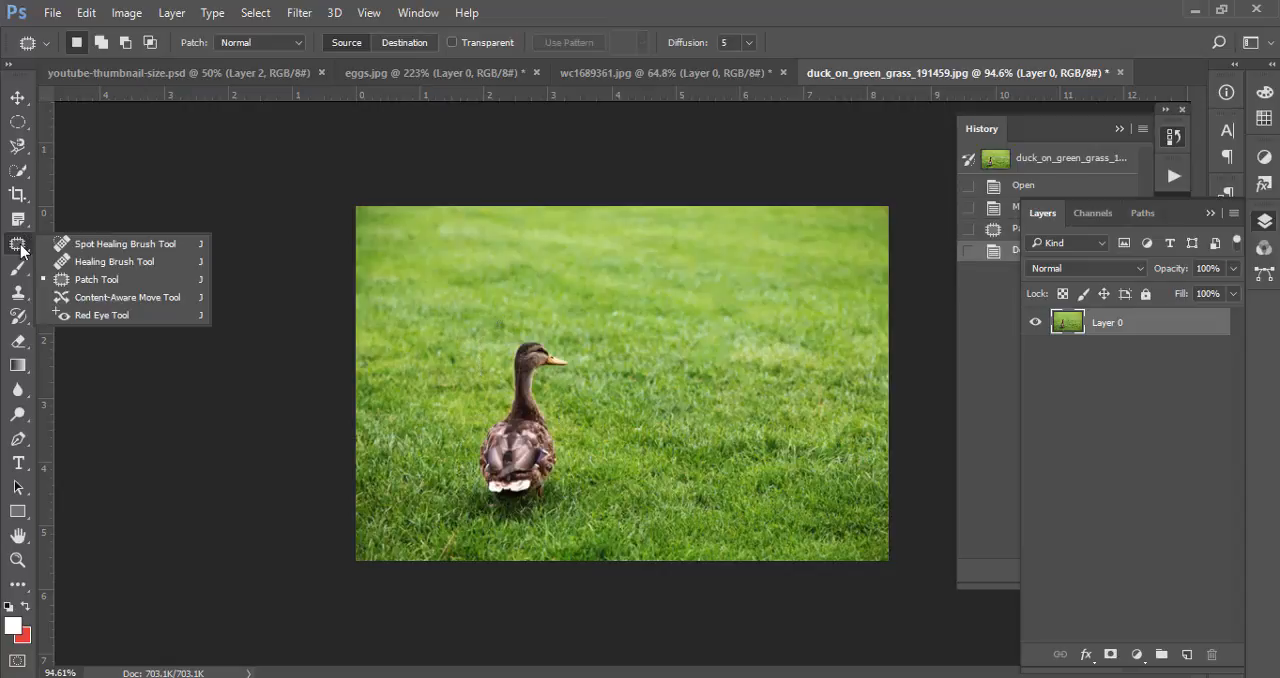
{"action": "left_click", "coordinate": [126, 298]}
{"action": "mouse_move", "coordinate": [568, 507]}
{"action": "left_mouse_down"}
{"action": "mouse_move", "coordinate": [588, 348]}
{"action": "mouse_move", "coordinate": [491, 358]}
{"action": "mouse_move", "coordinate": [469, 510]}
{"action": "mouse_move", "coordinate": [571, 484]}
{"action": "mouse_move", "coordinate": [648, 429]}
{"action": "mouse_move", "coordinate": [737, 465]}
{"action": "left_mouse_up"}
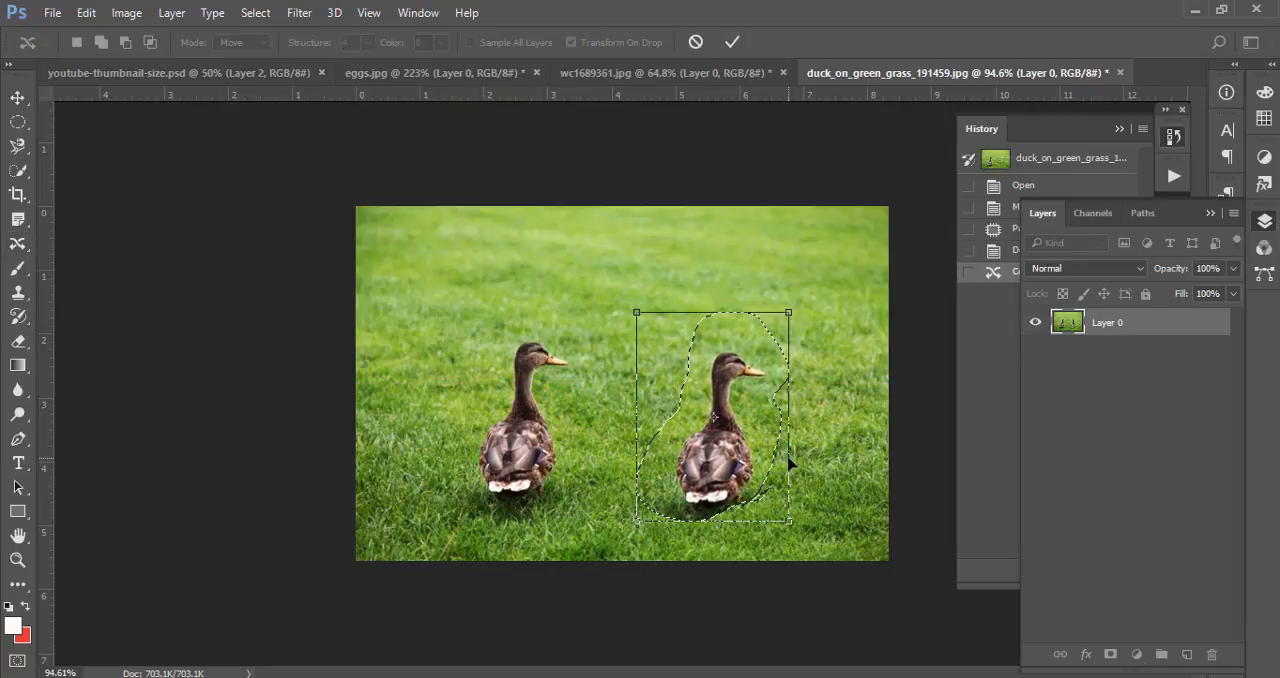
{"action": "key", "text": "Return"}
{"action": "key", "text": "ctrl+z"}
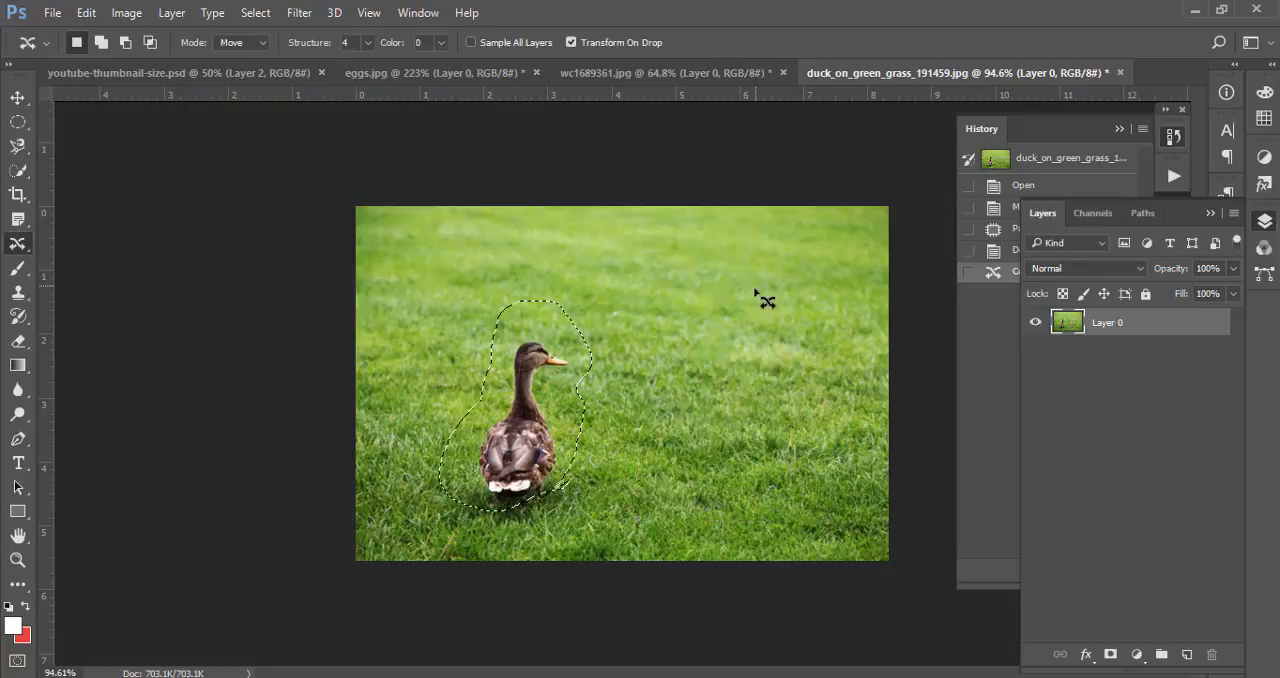
{"action": "left_click_drag", "start_coordinate": [552, 380], "coordinate": [724, 381]}
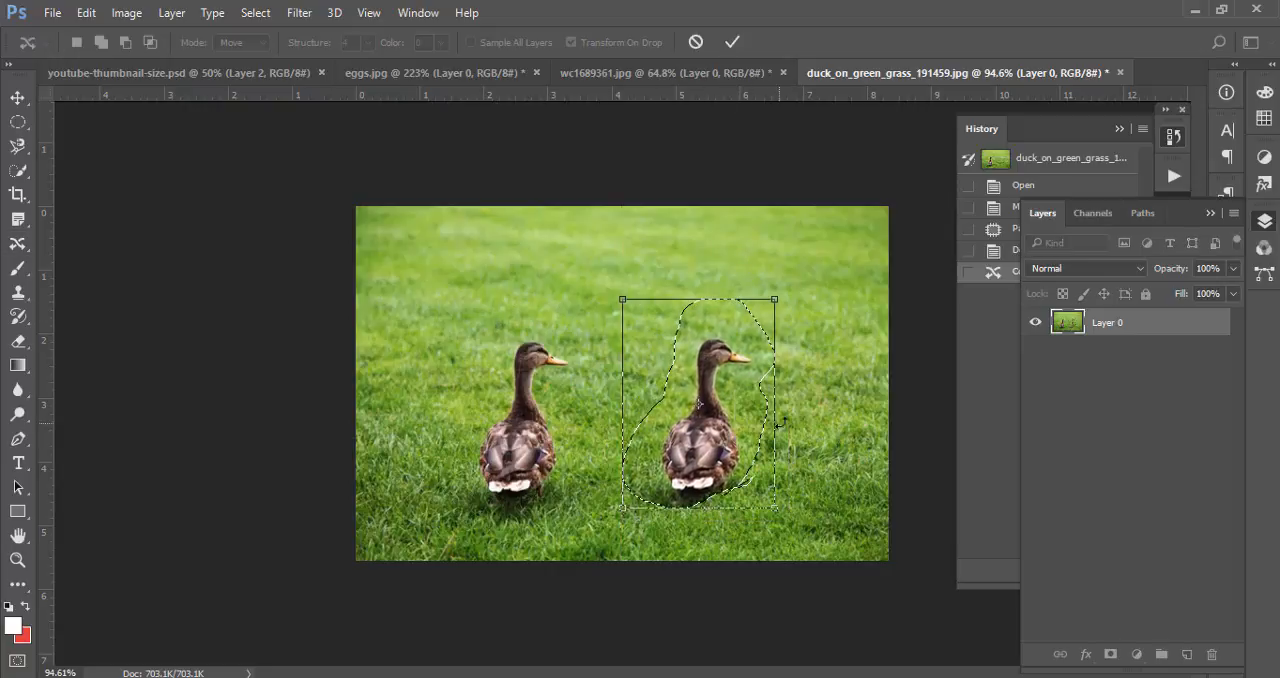
{"action": "key", "text": "Return"}
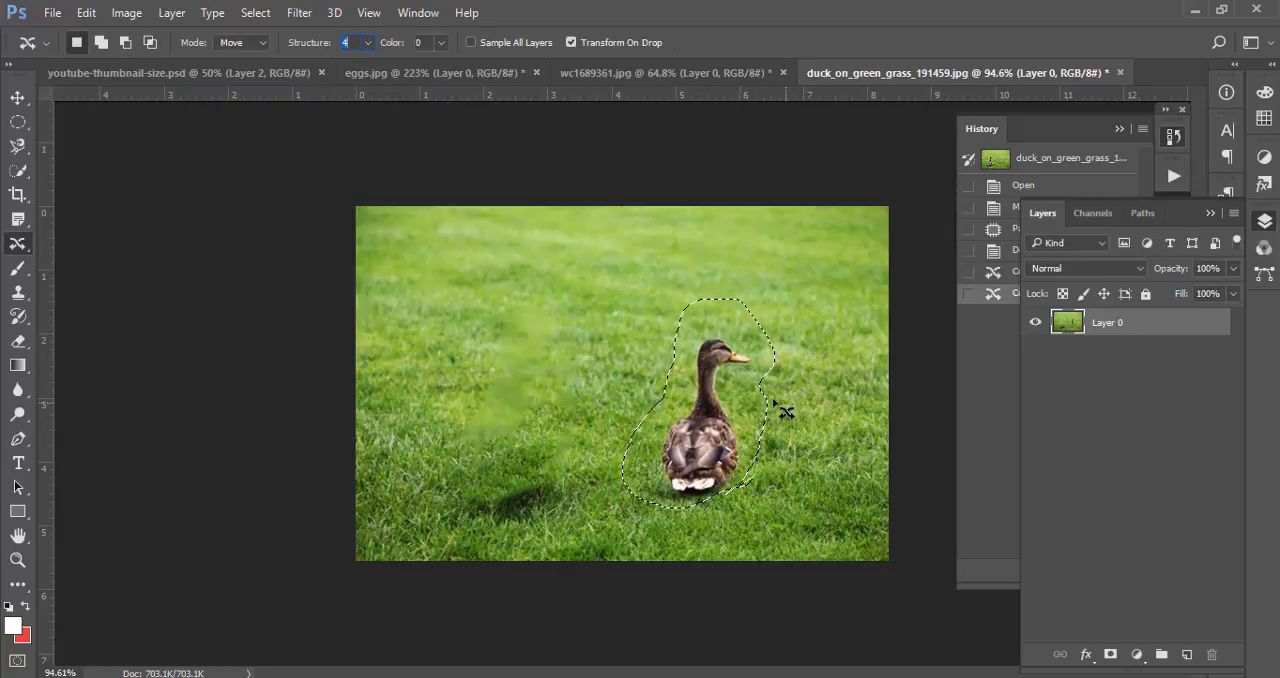
{"action": "key", "text": "ctrl+z"}
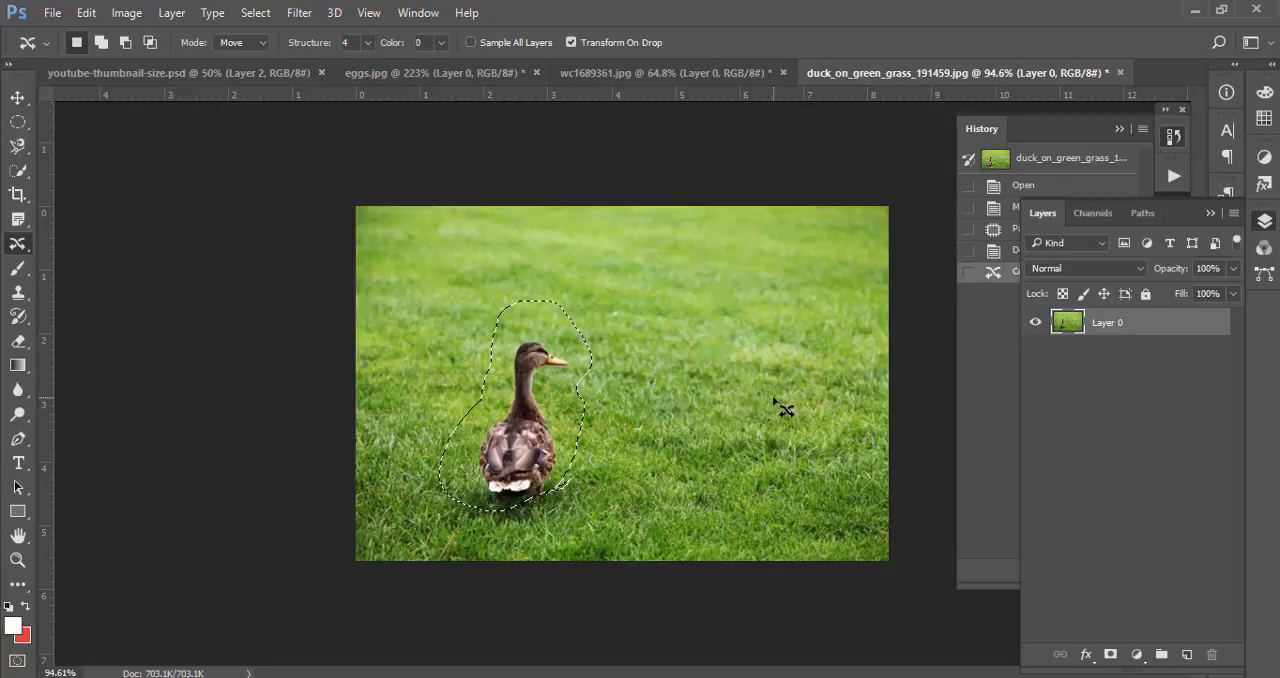
{"action": "key", "text": "ctrl+d"}
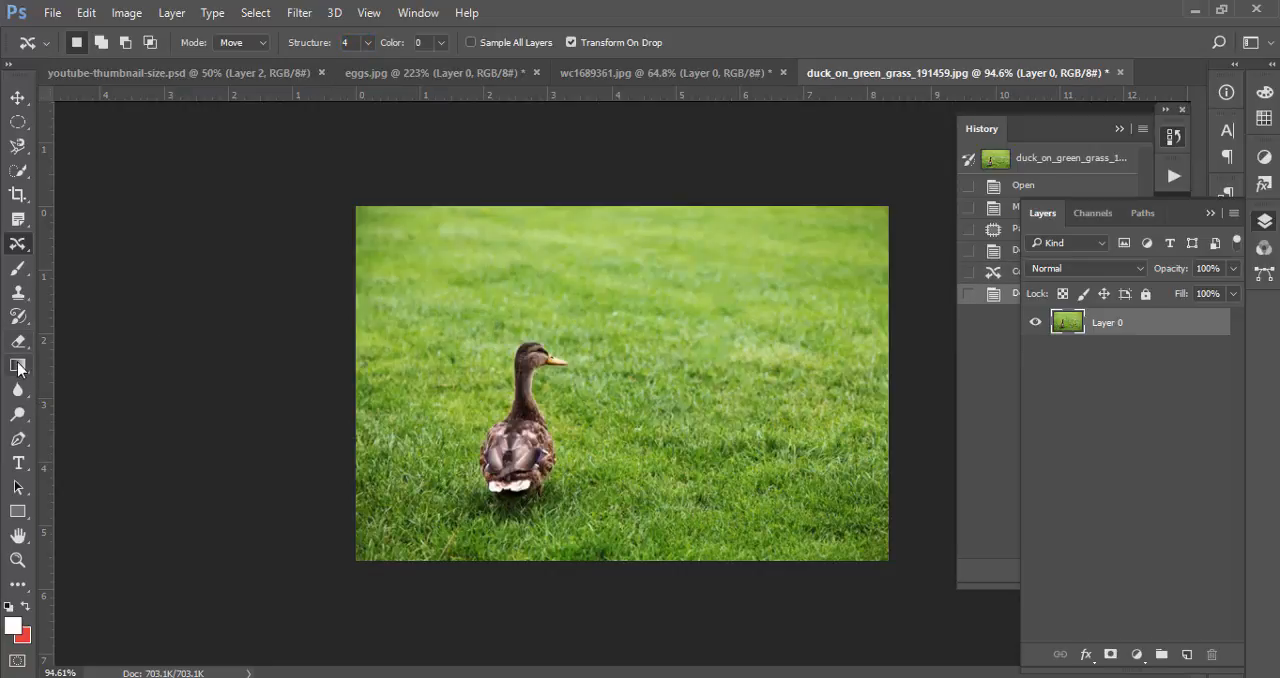
Clone the duck's body onto the grass to its right with the Clone Stamp Tool at brush size 10
{"action": "left_click", "coordinate": [18, 292]}
{"action": "left_click", "coordinate": [106, 300]}
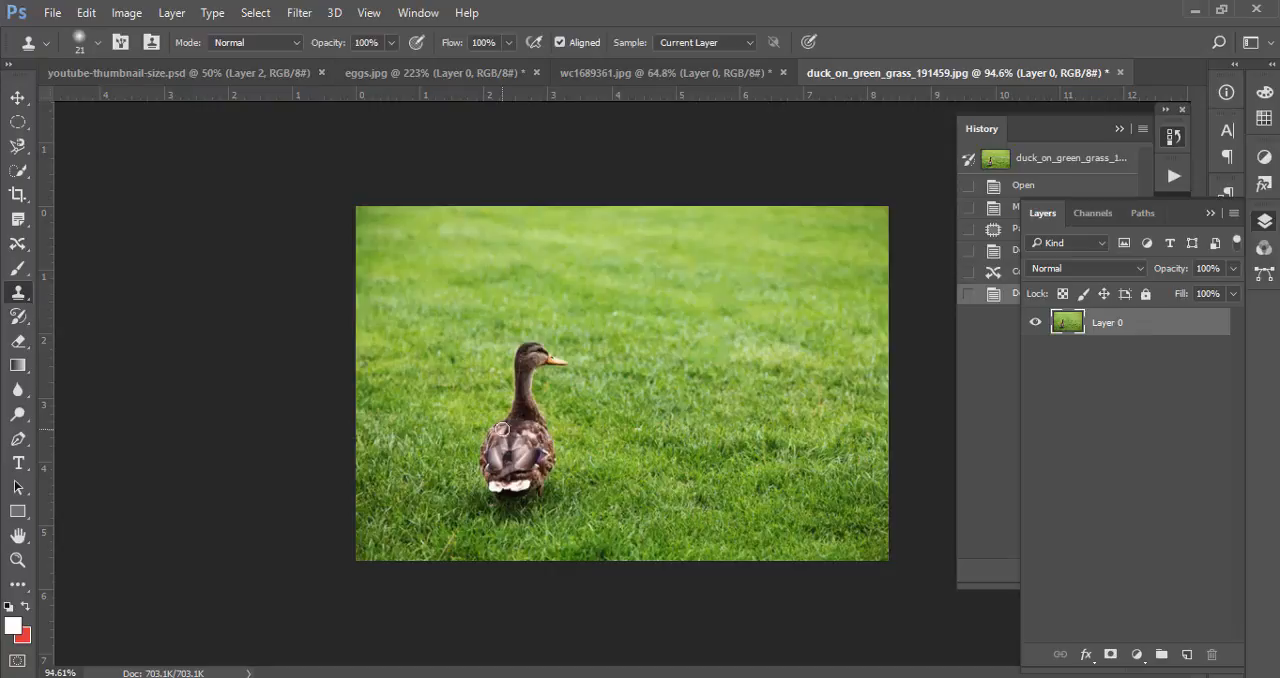
{"action": "scroll", "coordinate": [525, 456], "scroll_direction": "up", "scroll_amount": 5}
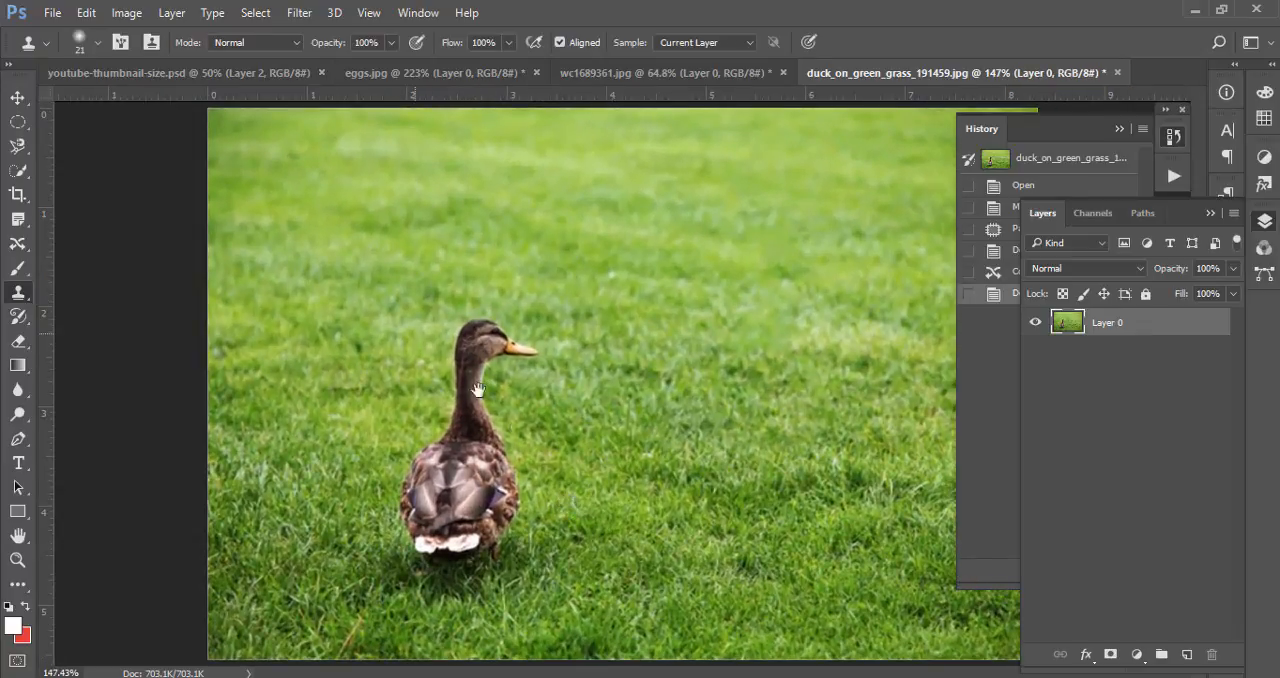
{"action": "scroll", "coordinate": [536, 445], "scroll_direction": "up", "scroll_amount": 2}
{"action": "left_click_drag", "start_coordinate": [575, 441], "coordinate": [404, 307]}
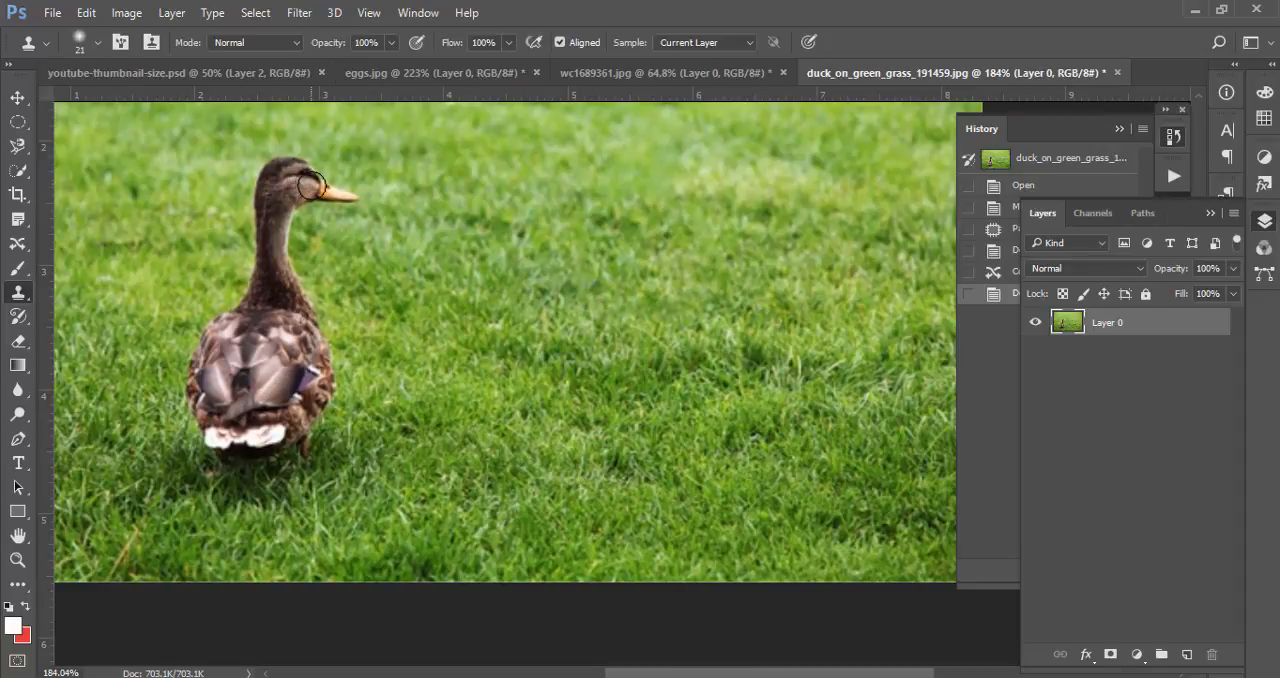
{"action": "key", "text": "bracketleft"}
{"action": "mouse_move", "coordinate": [492, 425]}
{"action": "left_mouse_down"}
{"action": "mouse_move", "coordinate": [506, 467]}
{"action": "mouse_move", "coordinate": [506, 405]}
{"action": "mouse_move", "coordinate": [488, 377]}
{"action": "mouse_move", "coordinate": [479, 404]}
{"action": "mouse_move", "coordinate": [477, 370]}
{"action": "mouse_move", "coordinate": [470, 415]}
{"action": "mouse_move", "coordinate": [479, 357]}
{"action": "mouse_move", "coordinate": [479, 429]}
{"action": "mouse_move", "coordinate": [470, 378]}
{"action": "mouse_move", "coordinate": [460, 429]}
{"action": "mouse_move", "coordinate": [506, 424]}
{"action": "mouse_move", "coordinate": [516, 441]}
{"action": "mouse_move", "coordinate": [511, 429]}
{"action": "mouse_move", "coordinate": [439, 444]}
{"action": "mouse_move", "coordinate": [428, 438]}
{"action": "mouse_move", "coordinate": [482, 433]}
{"action": "mouse_move", "coordinate": [425, 424]}
{"action": "mouse_move", "coordinate": [490, 408]}
{"action": "mouse_move", "coordinate": [424, 421]}
{"action": "mouse_move", "coordinate": [402, 386]}
{"action": "mouse_move", "coordinate": [414, 409]}
{"action": "mouse_move", "coordinate": [453, 414]}
{"action": "mouse_move", "coordinate": [415, 394]}
{"action": "mouse_move", "coordinate": [478, 393]}
{"action": "mouse_move", "coordinate": [464, 400]}
{"action": "mouse_move", "coordinate": [521, 380]}
{"action": "mouse_move", "coordinate": [452, 416]}
{"action": "mouse_move", "coordinate": [416, 394]}
{"action": "mouse_move", "coordinate": [518, 384]}
{"action": "mouse_move", "coordinate": [518, 395]}
{"action": "mouse_move", "coordinate": [528, 363]}
{"action": "mouse_move", "coordinate": [522, 394]}
{"action": "mouse_move", "coordinate": [518, 345]}
{"action": "mouse_move", "coordinate": [502, 394]}
{"action": "mouse_move", "coordinate": [502, 351]}
{"action": "mouse_move", "coordinate": [484, 379]}
{"action": "mouse_move", "coordinate": [408, 385]}
{"action": "mouse_move", "coordinate": [430, 322]}
{"action": "mouse_move", "coordinate": [447, 360]}
{"action": "mouse_move", "coordinate": [470, 312]}
{"action": "mouse_move", "coordinate": [458, 353]}
{"action": "mouse_move", "coordinate": [437, 338]}
{"action": "mouse_move", "coordinate": [456, 388]}
{"action": "mouse_move", "coordinate": [471, 340]}
{"action": "mouse_move", "coordinate": [483, 346]}
{"action": "mouse_move", "coordinate": [472, 317]}
{"action": "mouse_move", "coordinate": [471, 330]}
{"action": "mouse_move", "coordinate": [483, 306]}
{"action": "mouse_move", "coordinate": [474, 312]}
{"action": "mouse_move", "coordinate": [520, 340]}
{"action": "left_mouse_up"}
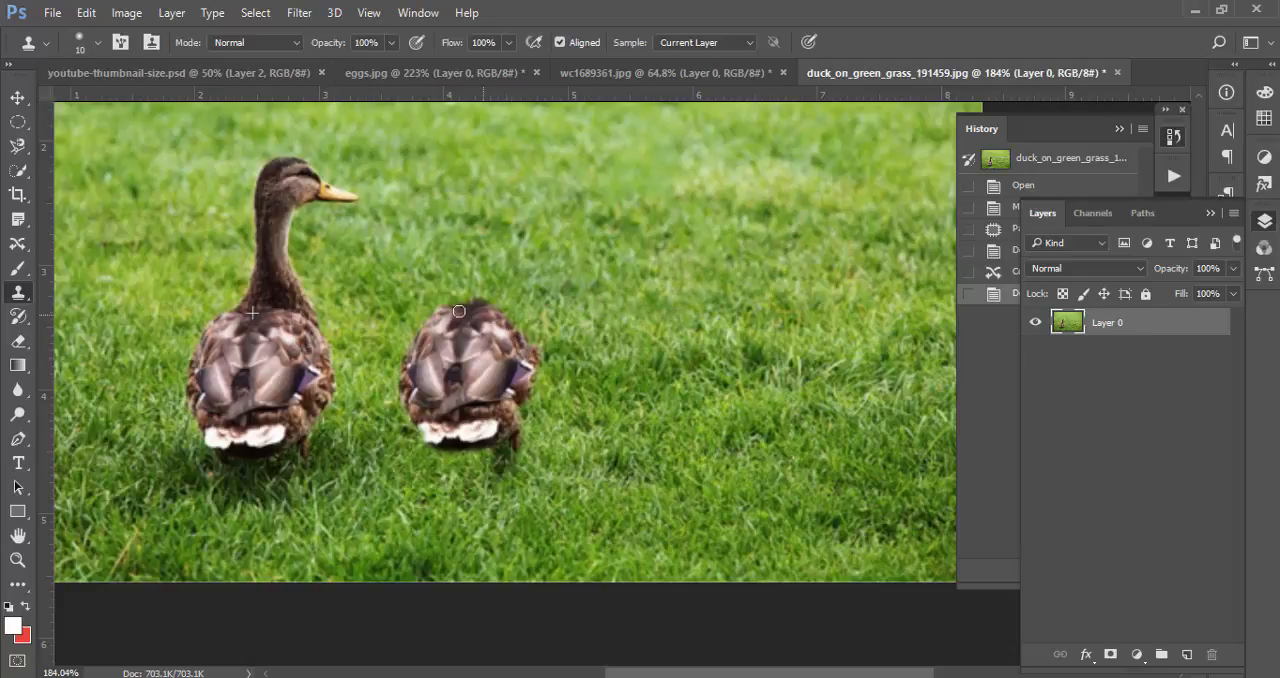
Clone the duck's neck, head and beak above the second body, blending the base of the neck into its back
{"action": "mouse_move", "coordinate": [459, 311]}
{"action": "left_mouse_down"}
{"action": "mouse_move", "coordinate": [480, 267]}
{"action": "mouse_move", "coordinate": [468, 298]}
{"action": "mouse_move", "coordinate": [474, 225]}
{"action": "mouse_move", "coordinate": [477, 268]}
{"action": "mouse_move", "coordinate": [488, 231]}
{"action": "mouse_move", "coordinate": [496, 311]}
{"action": "mouse_move", "coordinate": [498, 284]}
{"action": "mouse_move", "coordinate": [499, 310]}
{"action": "mouse_move", "coordinate": [510, 286]}
{"action": "mouse_move", "coordinate": [534, 355]}
{"action": "mouse_move", "coordinate": [521, 326]}
{"action": "left_mouse_up"}
{"action": "mouse_move", "coordinate": [489, 231]}
{"action": "left_mouse_down"}
{"action": "mouse_move", "coordinate": [499, 186]}
{"action": "mouse_move", "coordinate": [483, 225]}
{"action": "mouse_move", "coordinate": [482, 185]}
{"action": "mouse_move", "coordinate": [470, 215]}
{"action": "mouse_move", "coordinate": [482, 172]}
{"action": "mouse_move", "coordinate": [494, 172]}
{"action": "mouse_move", "coordinate": [481, 187]}
{"action": "mouse_move", "coordinate": [506, 174]}
{"action": "mouse_move", "coordinate": [524, 179]}
{"action": "mouse_move", "coordinate": [501, 183]}
{"action": "mouse_move", "coordinate": [527, 184]}
{"action": "mouse_move", "coordinate": [490, 214]}
{"action": "mouse_move", "coordinate": [505, 195]}
{"action": "mouse_move", "coordinate": [492, 251]}
{"action": "mouse_move", "coordinate": [500, 178]}
{"action": "mouse_move", "coordinate": [516, 172]}
{"action": "mouse_move", "coordinate": [492, 171]}
{"action": "mouse_move", "coordinate": [515, 165]}
{"action": "mouse_move", "coordinate": [551, 190]}
{"action": "mouse_move", "coordinate": [529, 188]}
{"action": "mouse_move", "coordinate": [555, 189]}
{"action": "mouse_move", "coordinate": [494, 162]}
{"action": "mouse_move", "coordinate": [480, 183]}
{"action": "mouse_move", "coordinate": [532, 179]}
{"action": "mouse_move", "coordinate": [477, 251]}
{"action": "left_mouse_up"}
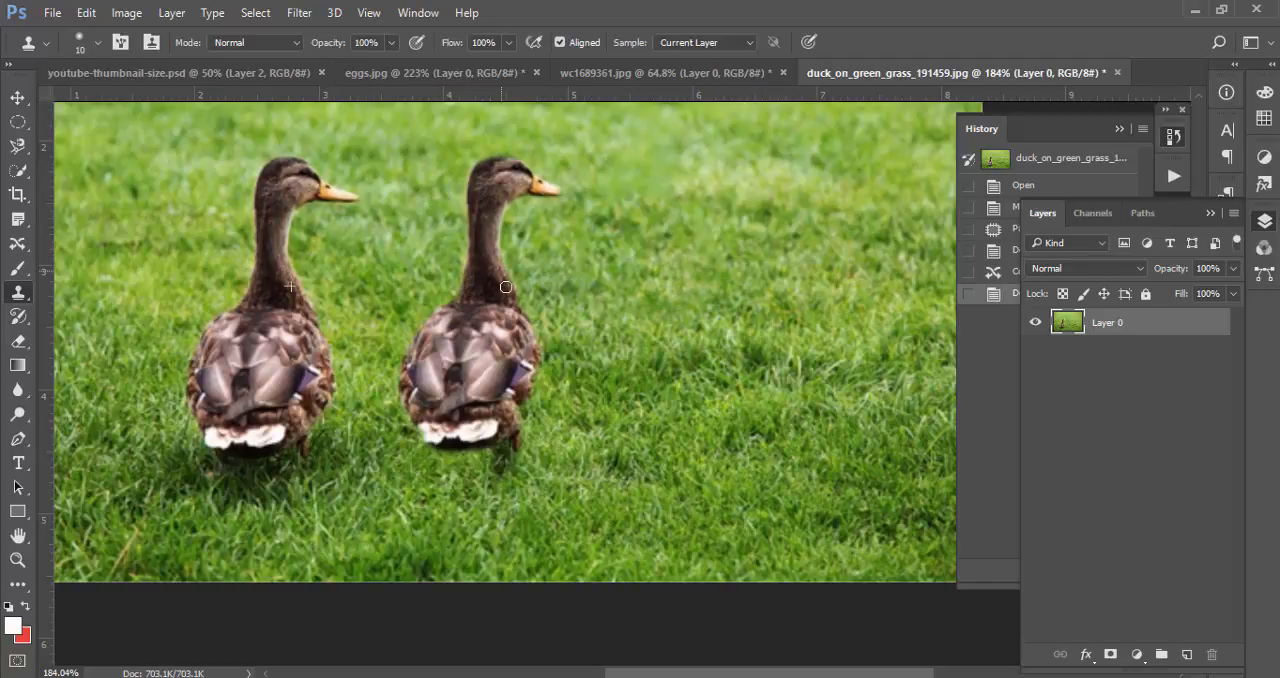
{"action": "left_click_drag", "start_coordinate": [508, 292], "coordinate": [517, 316]}
Clone the dark shadow under the second duck's tail and refine its lower body, neck and beak tip
{"action": "mouse_move", "coordinate": [505, 418]}
{"action": "left_mouse_down"}
{"action": "mouse_move", "coordinate": [447, 430]}
{"action": "mouse_move", "coordinate": [411, 407]}
{"action": "mouse_move", "coordinate": [433, 431]}
{"action": "mouse_move", "coordinate": [423, 392]}
{"action": "mouse_move", "coordinate": [467, 405]}
{"action": "mouse_move", "coordinate": [501, 364]}
{"action": "mouse_move", "coordinate": [511, 407]}
{"action": "mouse_move", "coordinate": [523, 389]}
{"action": "mouse_move", "coordinate": [519, 423]}
{"action": "mouse_move", "coordinate": [527, 375]}
{"action": "mouse_move", "coordinate": [520, 450]}
{"action": "mouse_move", "coordinate": [527, 373]}
{"action": "left_mouse_up"}
{"action": "mouse_move", "coordinate": [439, 388]}
{"action": "left_mouse_down"}
{"action": "mouse_move", "coordinate": [431, 427]}
{"action": "mouse_move", "coordinate": [412, 411]}
{"action": "mouse_move", "coordinate": [433, 440]}
{"action": "mouse_move", "coordinate": [426, 427]}
{"action": "mouse_move", "coordinate": [475, 447]}
{"action": "mouse_move", "coordinate": [433, 442]}
{"action": "mouse_move", "coordinate": [486, 445]}
{"action": "mouse_move", "coordinate": [436, 454]}
{"action": "mouse_move", "coordinate": [487, 450]}
{"action": "mouse_move", "coordinate": [462, 466]}
{"action": "mouse_move", "coordinate": [490, 454]}
{"action": "mouse_move", "coordinate": [490, 465]}
{"action": "mouse_move", "coordinate": [450, 468]}
{"action": "mouse_move", "coordinate": [486, 476]}
{"action": "mouse_move", "coordinate": [441, 469]}
{"action": "mouse_move", "coordinate": [474, 480]}
{"action": "mouse_move", "coordinate": [498, 453]}
{"action": "mouse_move", "coordinate": [496, 473]}
{"action": "mouse_move", "coordinate": [501, 436]}
{"action": "mouse_move", "coordinate": [442, 461]}
{"action": "mouse_move", "coordinate": [433, 442]}
{"action": "mouse_move", "coordinate": [436, 470]}
{"action": "mouse_move", "coordinate": [414, 418]}
{"action": "left_mouse_up"}
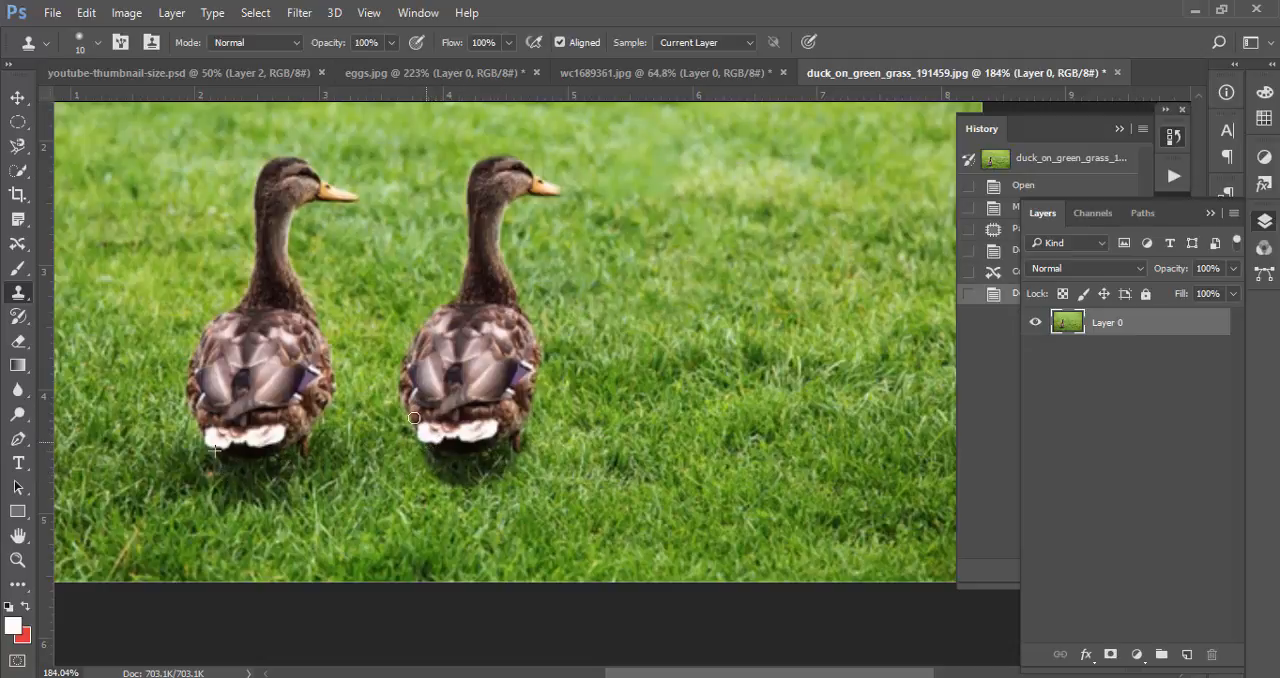
{"action": "left_click_drag", "start_coordinate": [427, 316], "coordinate": [470, 249]}
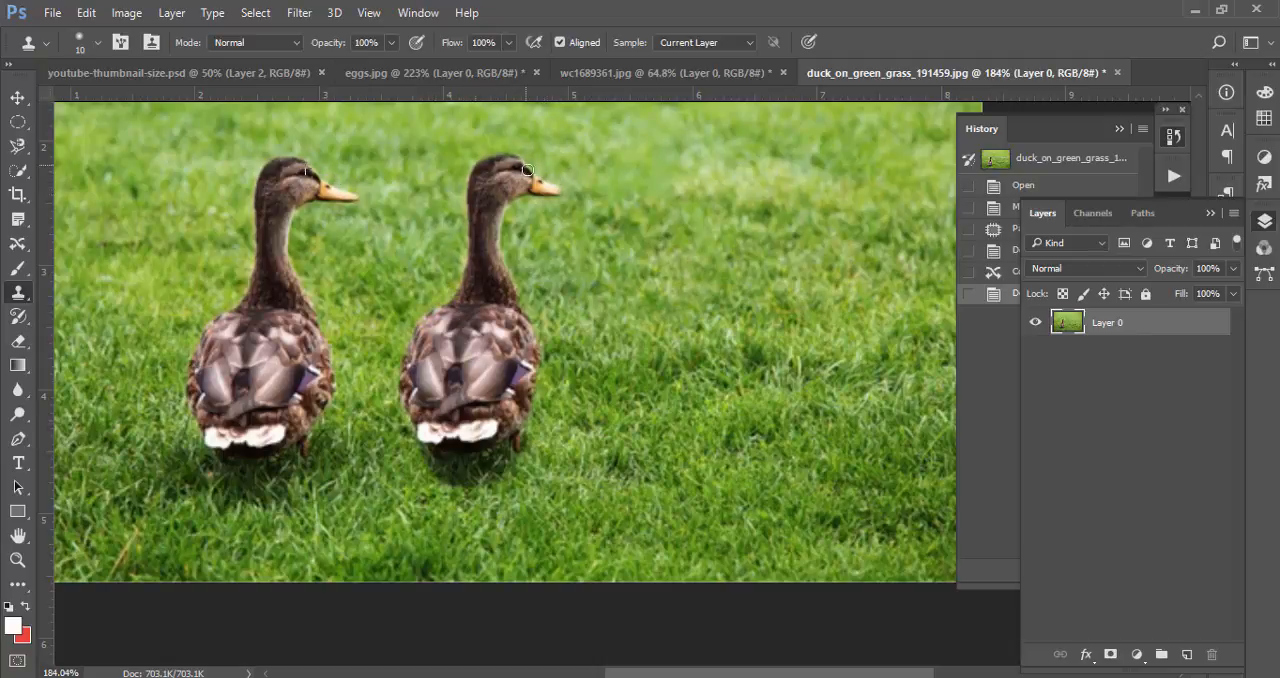
{"action": "mouse_move", "coordinate": [565, 190]}
{"action": "left_mouse_down"}
{"action": "mouse_move", "coordinate": [577, 196]}
{"action": "mouse_move", "coordinate": [524, 196]}
{"action": "left_mouse_up"}
{"action": "mouse_move", "coordinate": [505, 240]}
{"action": "left_mouse_down"}
{"action": "mouse_move", "coordinate": [508, 299]}
{"action": "mouse_move", "coordinate": [524, 323]}
{"action": "mouse_move", "coordinate": [520, 289]}
{"action": "mouse_move", "coordinate": [527, 321]}
{"action": "mouse_move", "coordinate": [508, 291]}
{"action": "mouse_move", "coordinate": [541, 383]}
{"action": "mouse_move", "coordinate": [527, 307]}
{"action": "left_mouse_up"}
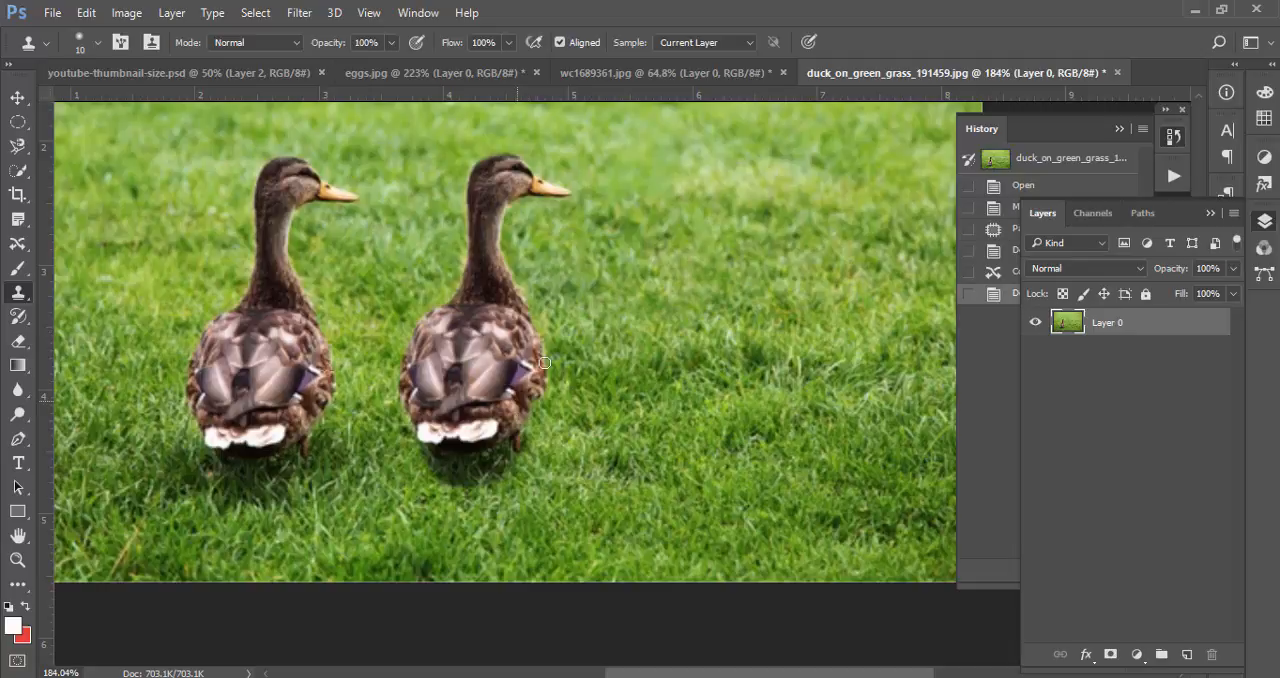
Clone over the second duck's flank edges, the shaded grass beside its foot and the crown of its head
{"action": "mouse_move", "coordinate": [544, 363]}
{"action": "left_mouse_down"}
{"action": "mouse_move", "coordinate": [516, 469]}
{"action": "mouse_move", "coordinate": [536, 377]}
{"action": "mouse_move", "coordinate": [535, 457]}
{"action": "mouse_move", "coordinate": [548, 355]}
{"action": "left_mouse_up"}
{"action": "mouse_move", "coordinate": [537, 440]}
{"action": "left_mouse_down"}
{"action": "mouse_move", "coordinate": [539, 312]}
{"action": "mouse_move", "coordinate": [511, 277]}
{"action": "left_mouse_up"}
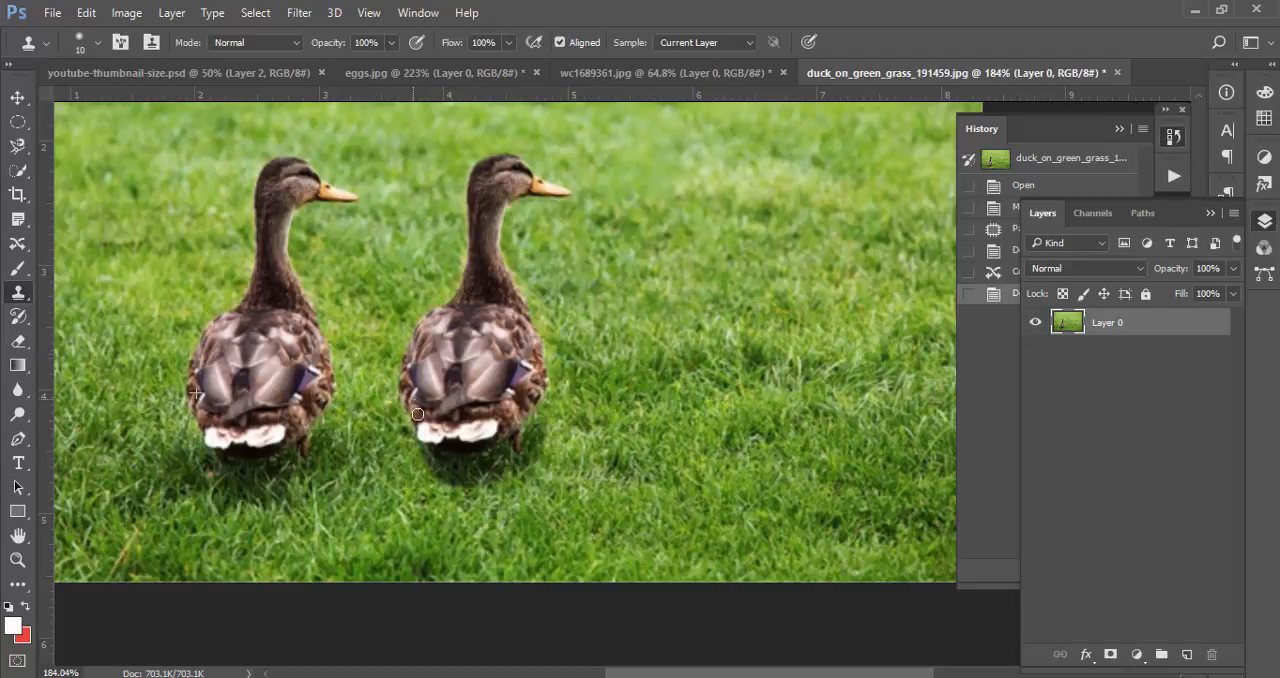
{"action": "left_click_drag", "start_coordinate": [396, 371], "coordinate": [424, 451]}
{"action": "mouse_move", "coordinate": [482, 181]}
{"action": "left_mouse_down"}
{"action": "mouse_move", "coordinate": [523, 162]}
{"action": "mouse_move", "coordinate": [473, 168]}
{"action": "mouse_move", "coordinate": [496, 149]}
{"action": "mouse_move", "coordinate": [526, 170]}
{"action": "left_mouse_up"}
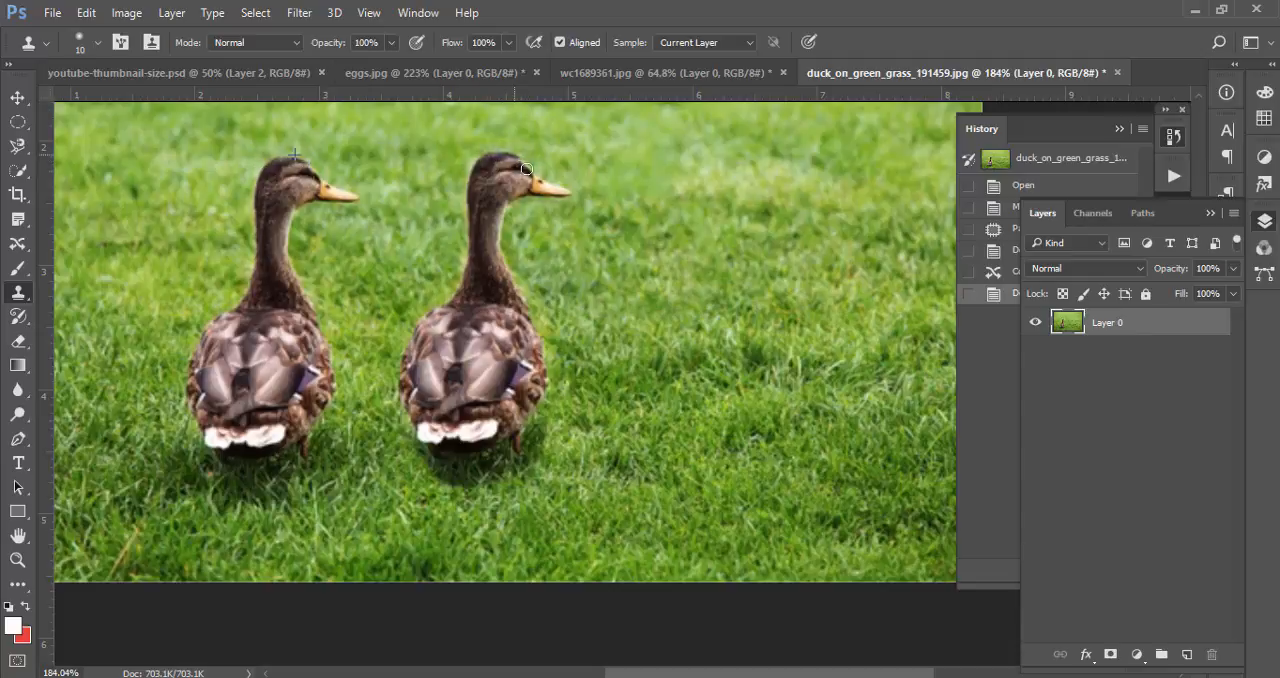
{"action": "left_click_drag", "start_coordinate": [518, 272], "coordinate": [522, 277]}
{"action": "scroll", "coordinate": [617, 246], "scroll_direction": "down", "scroll_amount": 6}
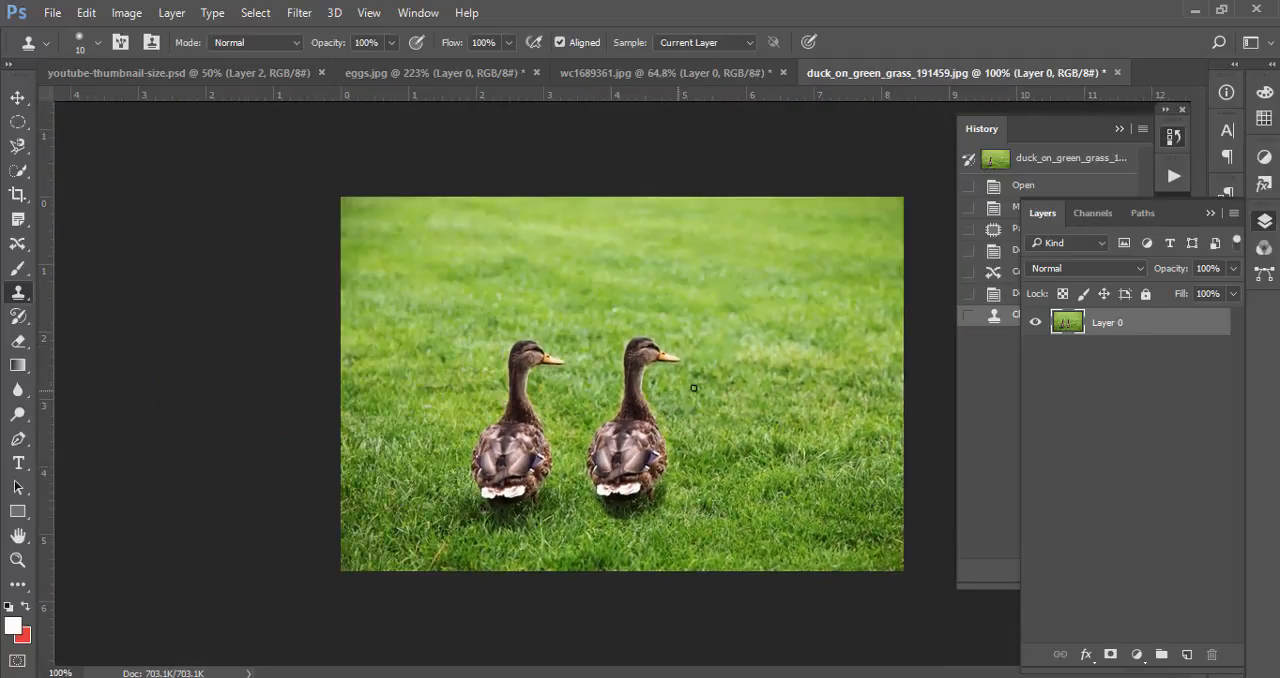
{"action": "left_click", "coordinate": [17, 97]}
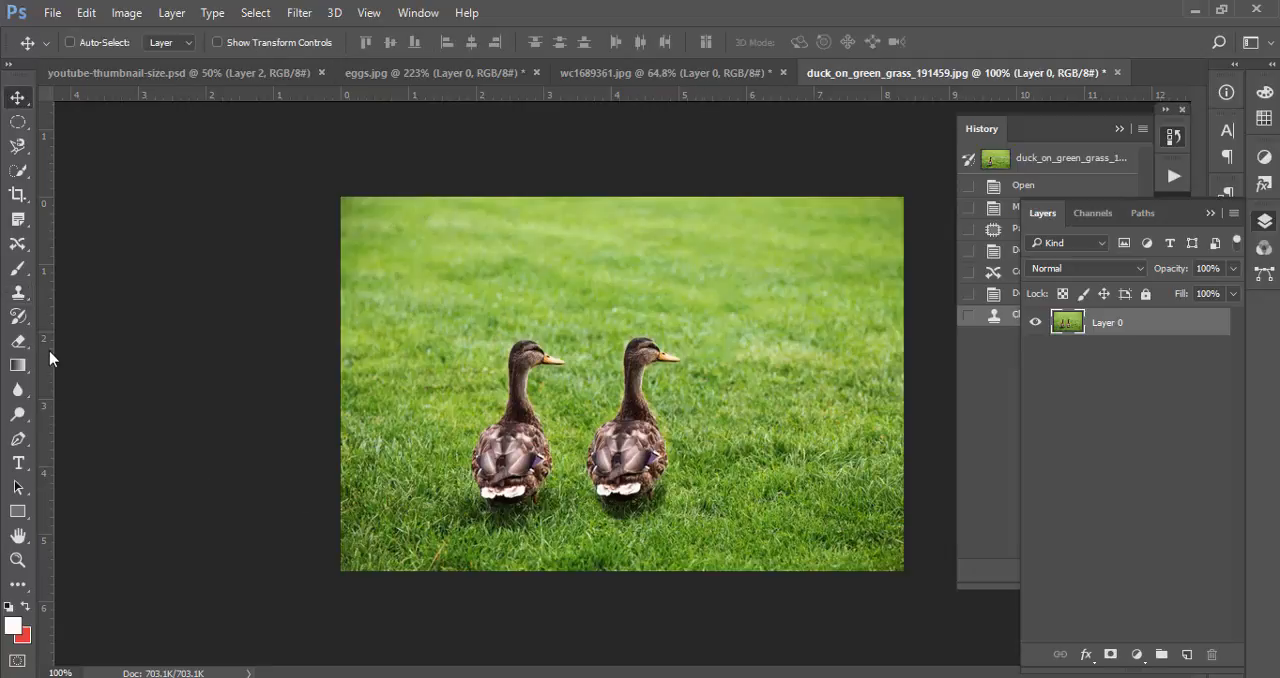
{"action": "left_click", "coordinate": [880, 677]}
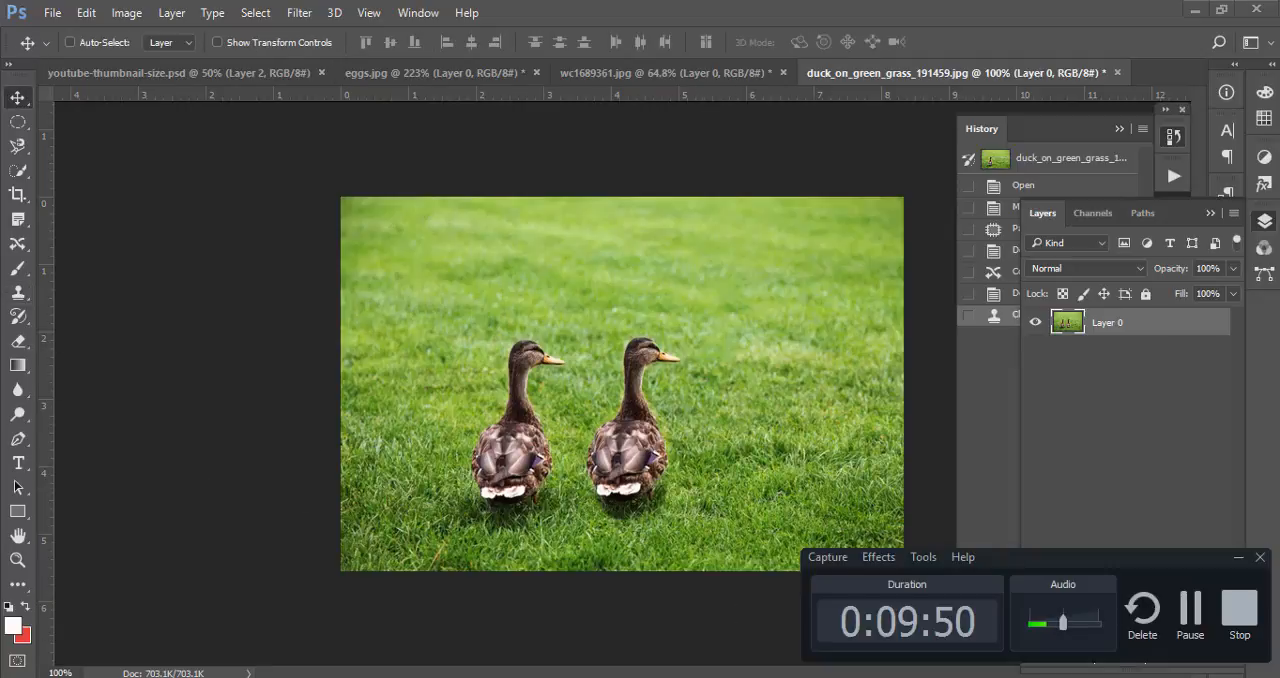
{"action": "left_click", "coordinate": [1238, 557]}
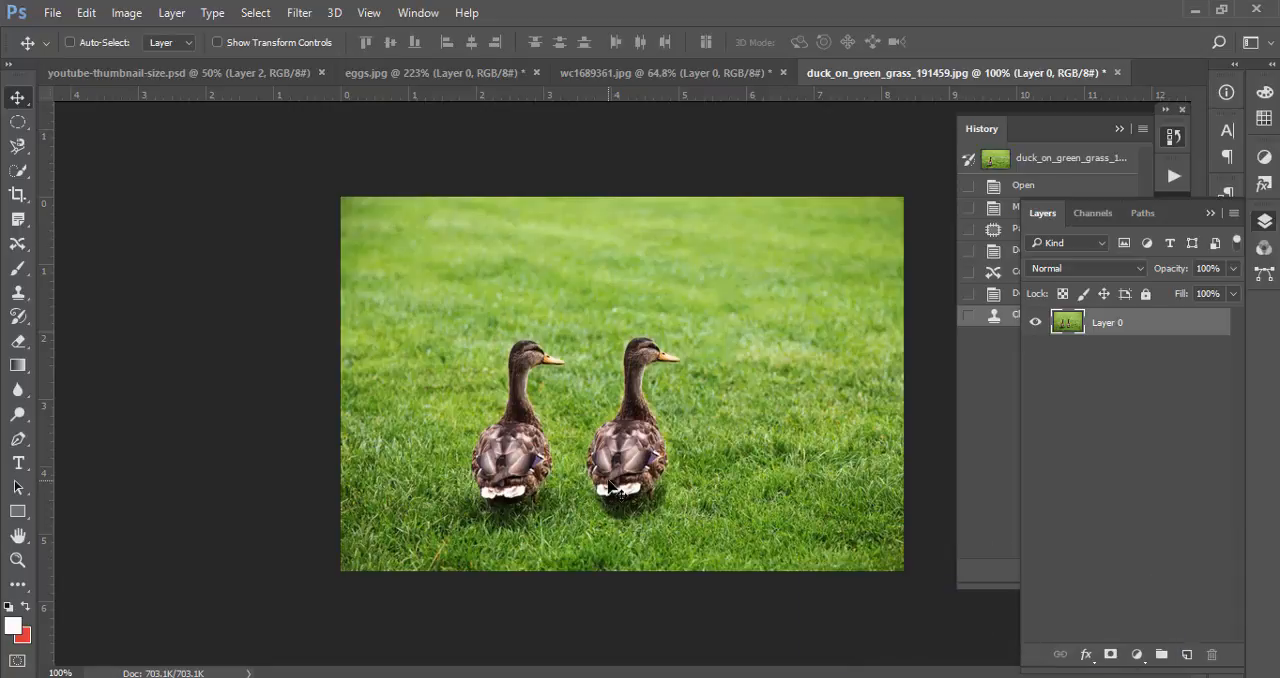
Show the Eraser Tool variants and return to the Move Tool on the duck photo
{"action": "left_click", "coordinate": [26, 343]}
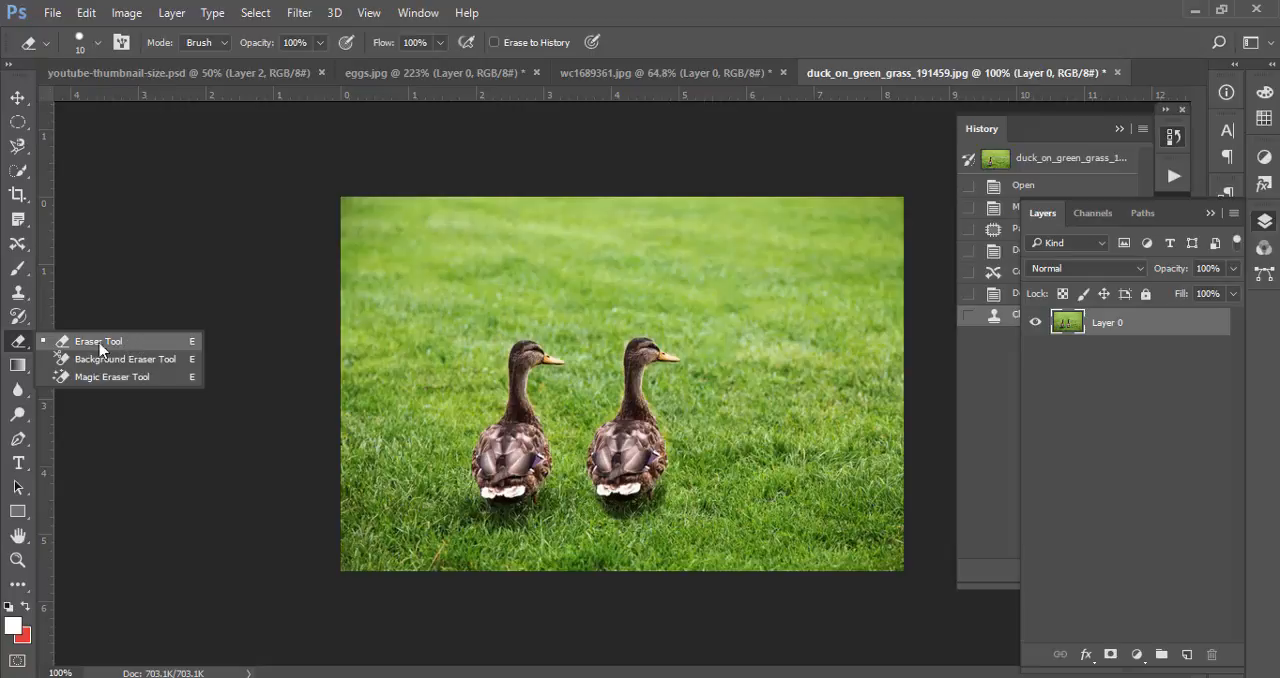
{"action": "left_click", "coordinate": [16, 345]}
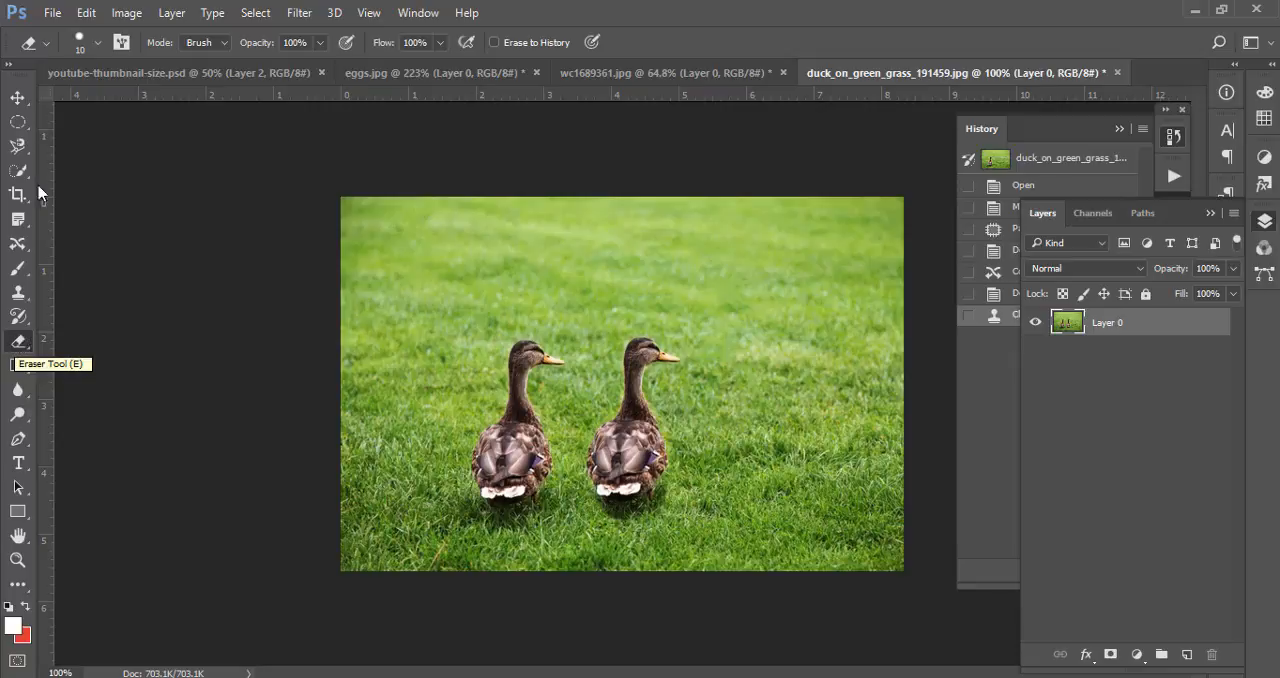
{"action": "left_click", "coordinate": [17, 97]}
{"action": "left_click_drag", "start_coordinate": [724, 403], "coordinate": [668, 383]}
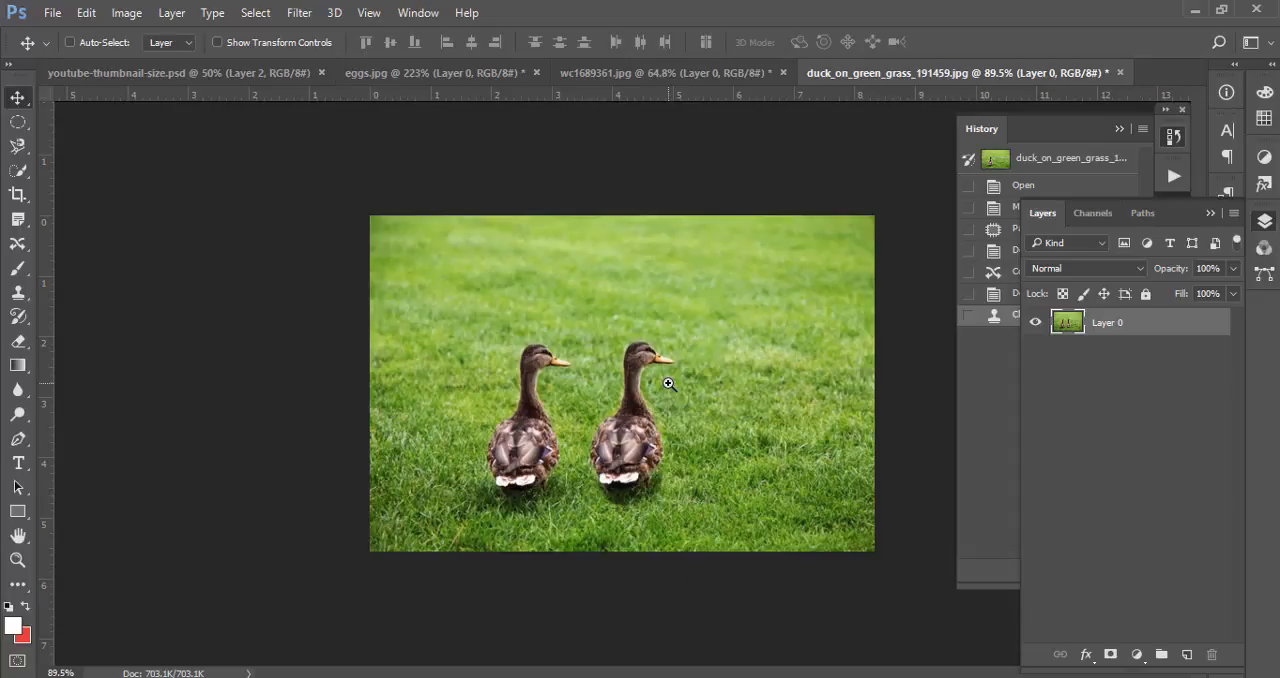
{"action": "left_click_drag", "start_coordinate": [668, 390], "coordinate": [605, 375]}
Review youtube-thumbnail-size.psd, eggs.jpg and wc1689361.jpg, and return to duck_on_green_grass_191459.jpg
{"action": "left_click", "coordinate": [300, 73]}
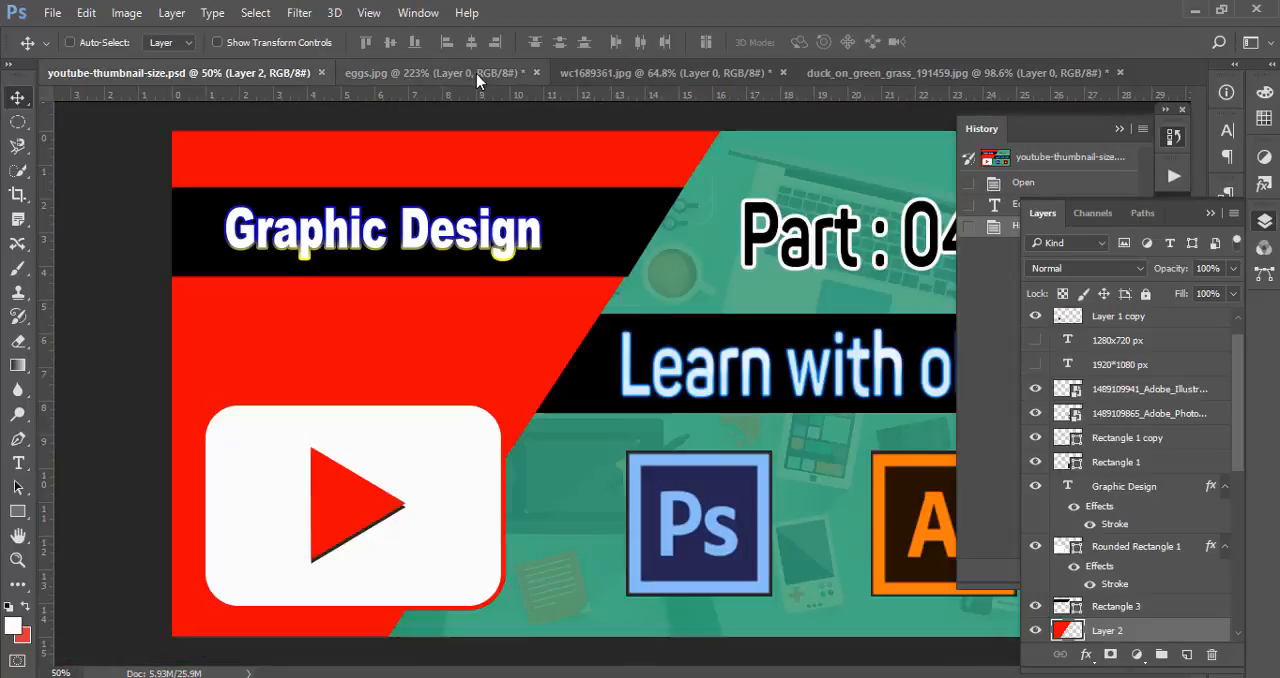
{"action": "left_click", "coordinate": [476, 73]}
{"action": "left_click", "coordinate": [690, 70]}
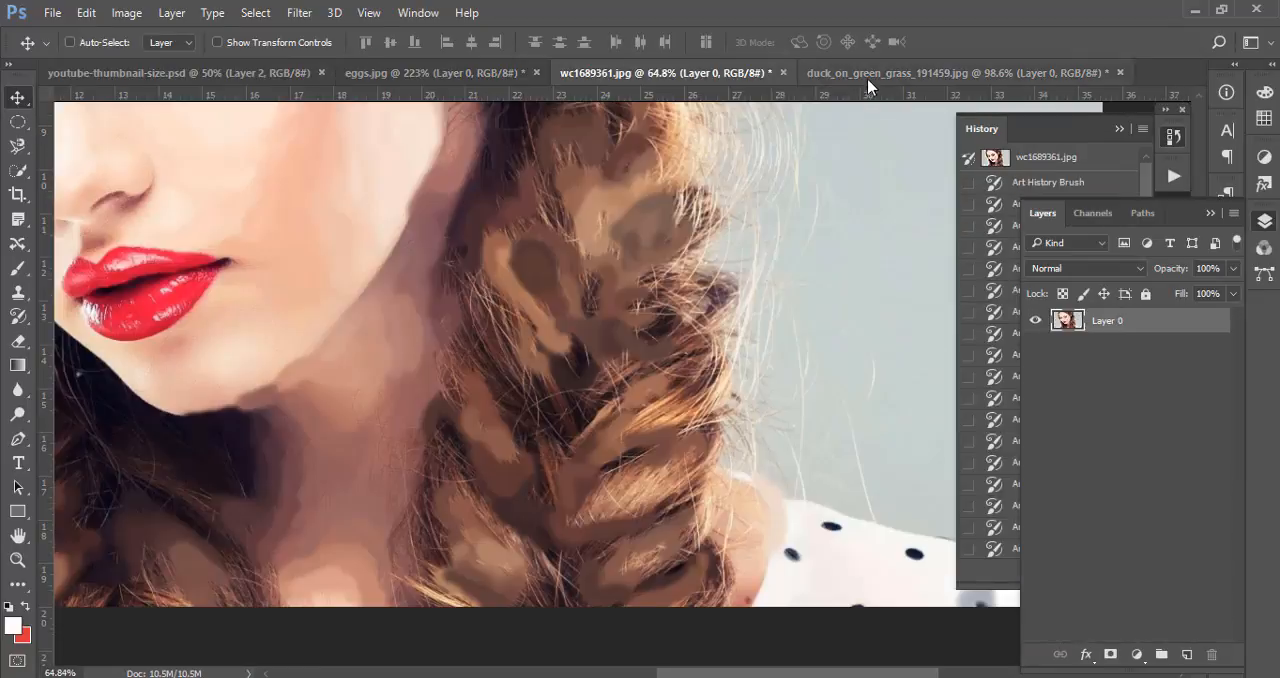
{"action": "left_click", "coordinate": [1000, 73]}
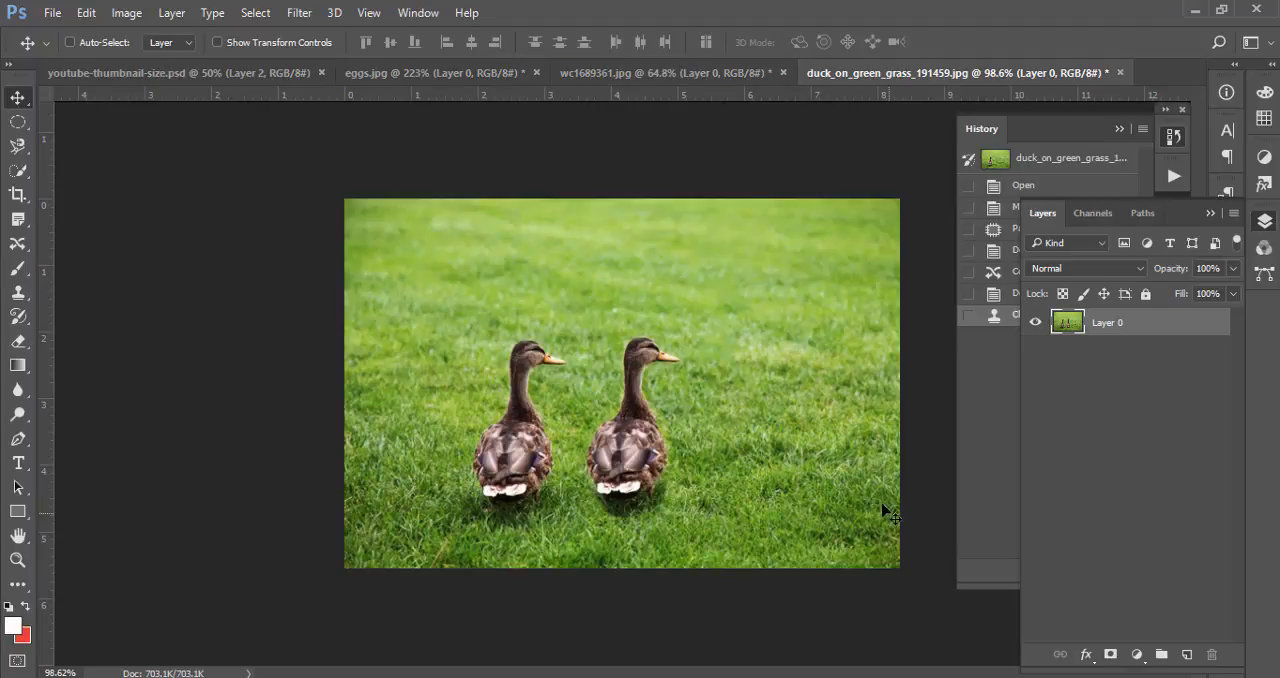